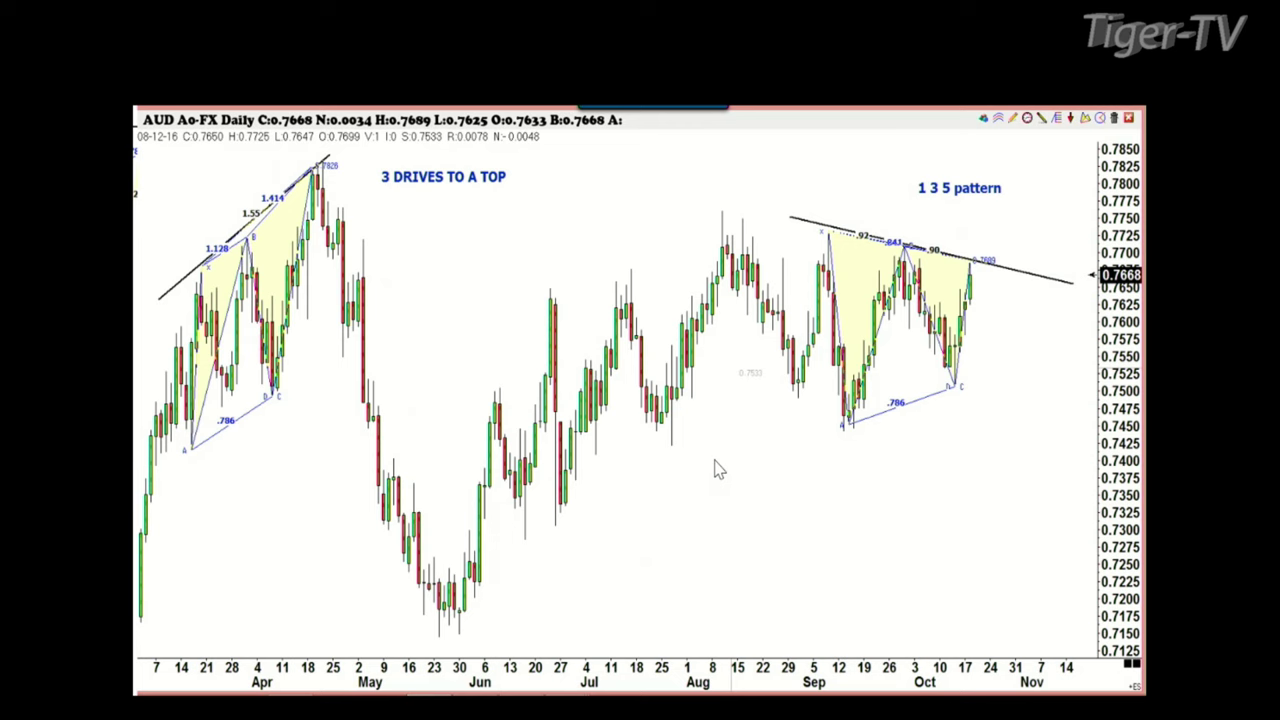
Advance through the example charts from the AUD three drives pattern to the ES chart for checking ratios
key("ctrl+Tab")
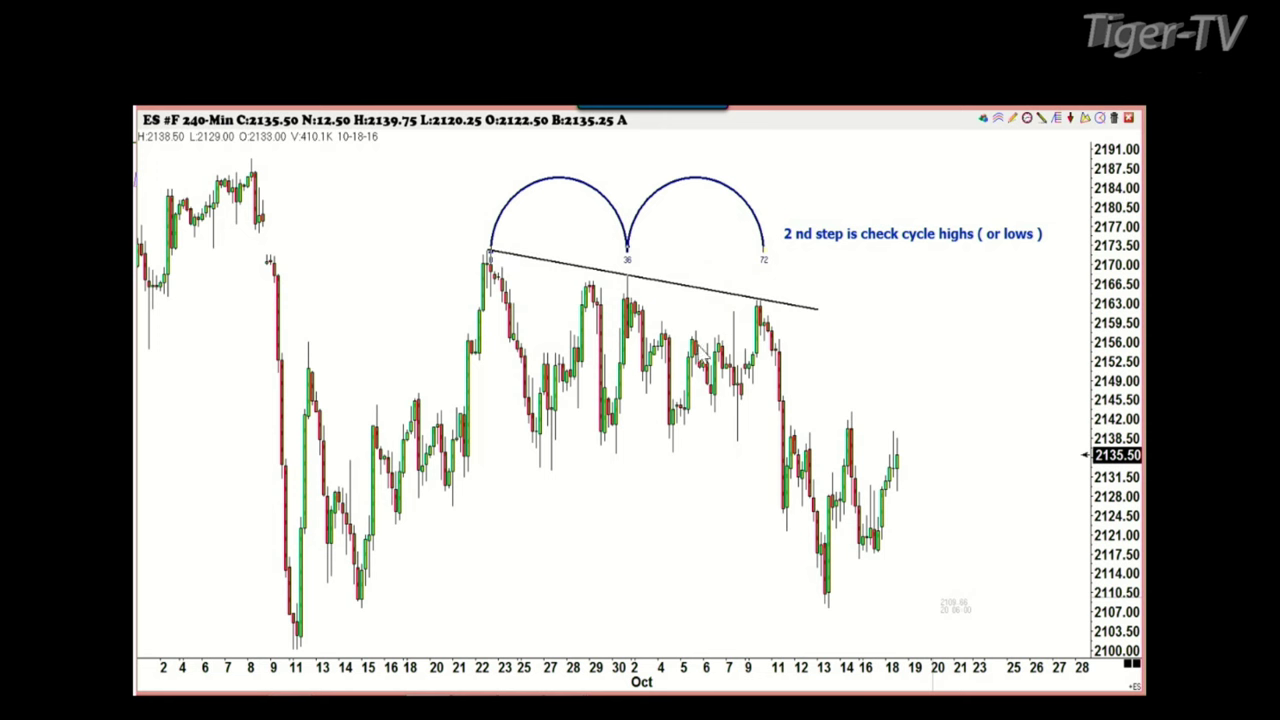
left_click(572, 378)
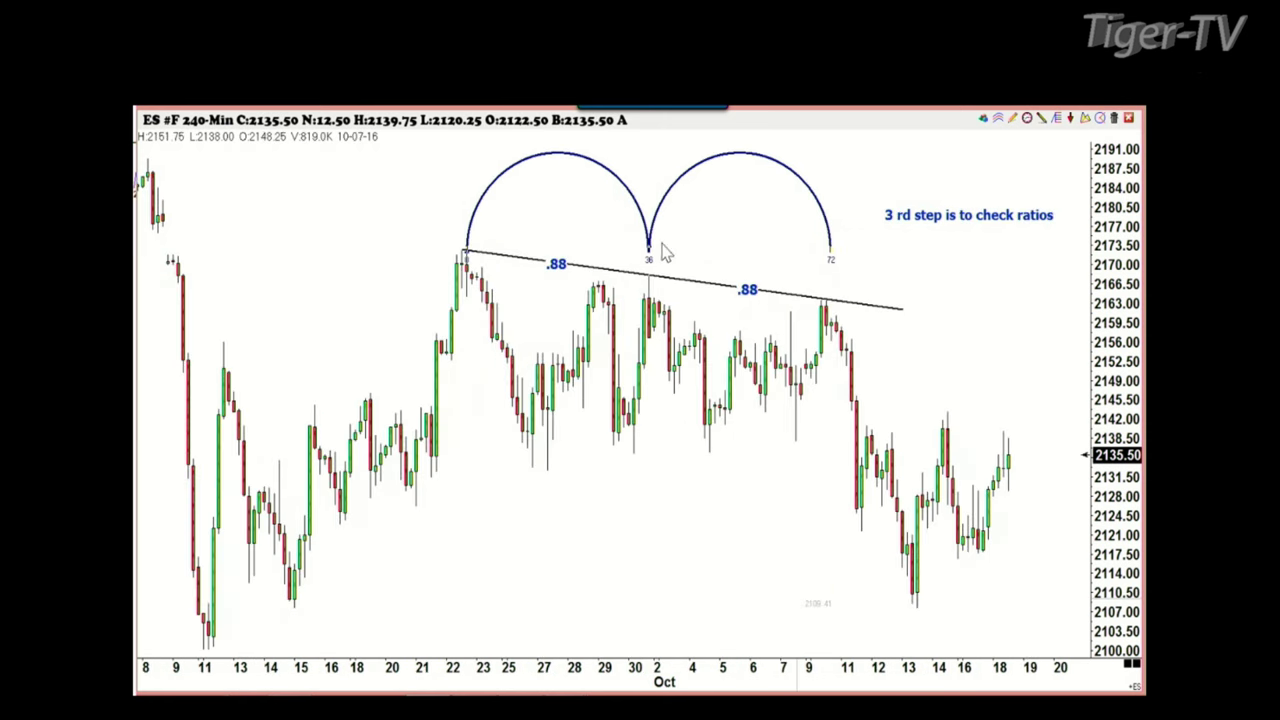
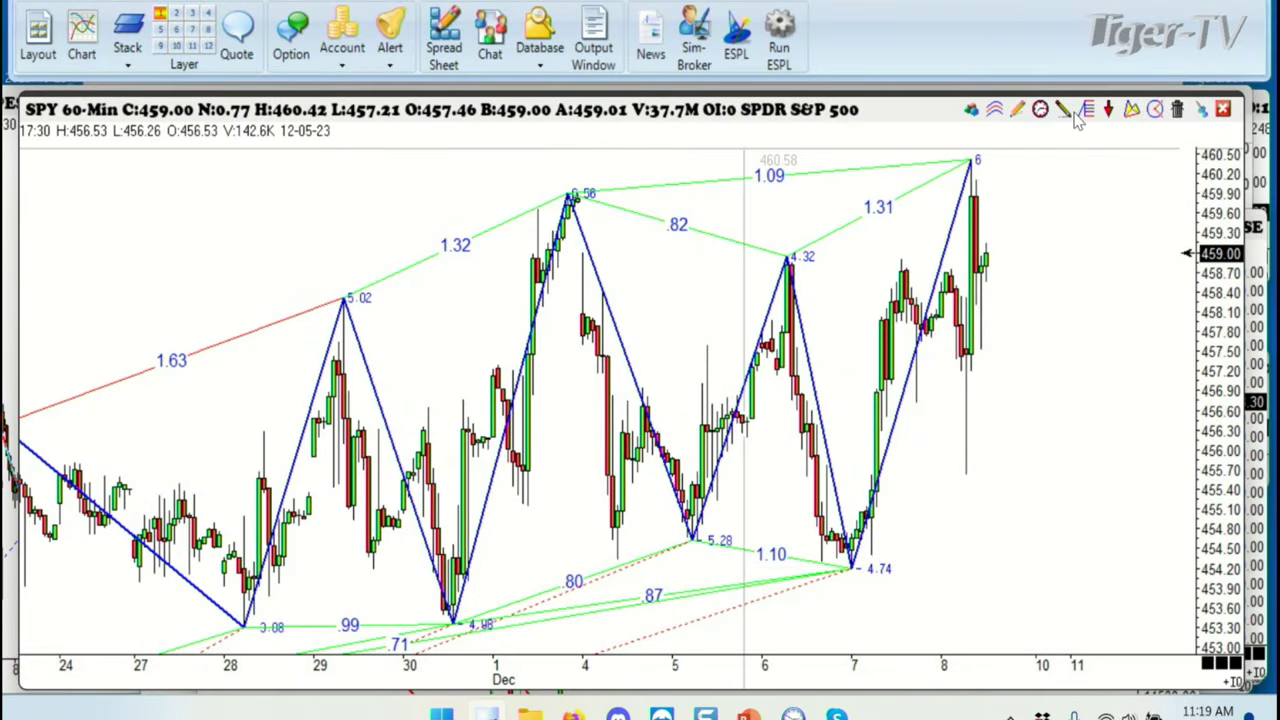
Close the SPY 60-minute chart and show the enlarged Nasdaq futures chart on 240-minute bars back to about November 22
left_click(1224, 110)
left_click_drag(632, 322, 557, 126)
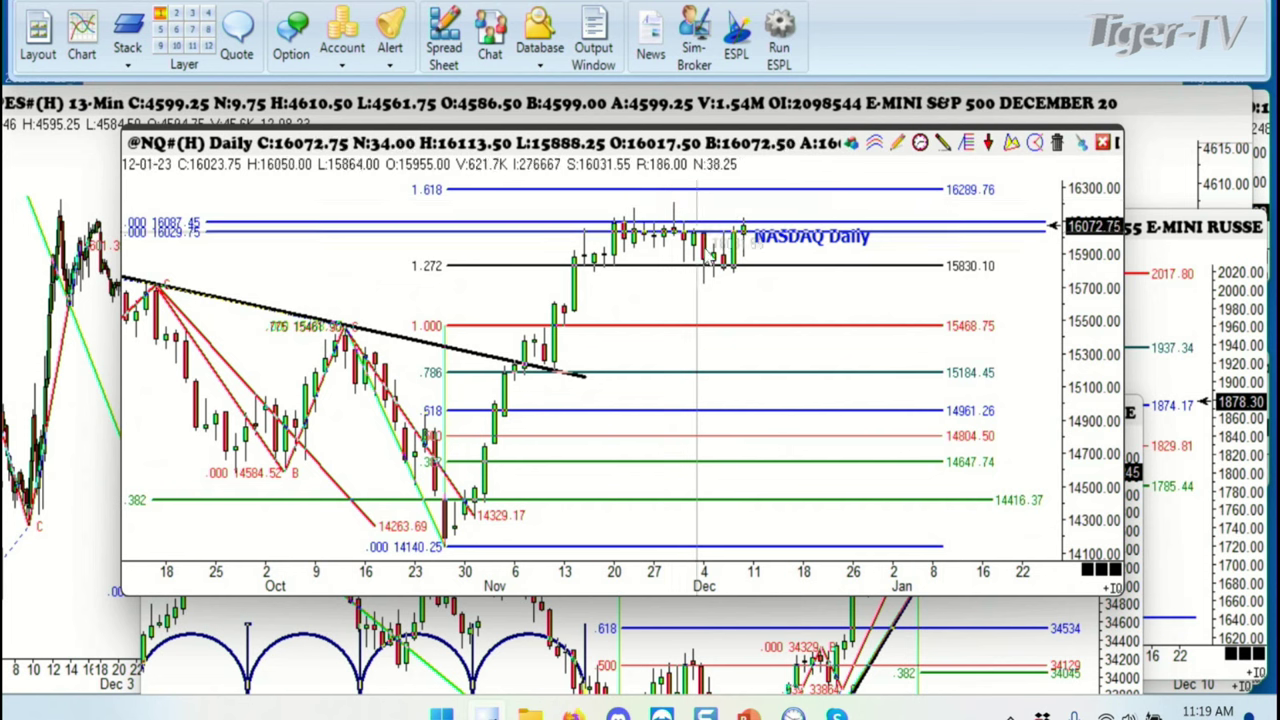
left_click(921, 143)
left_click(1232, 343)
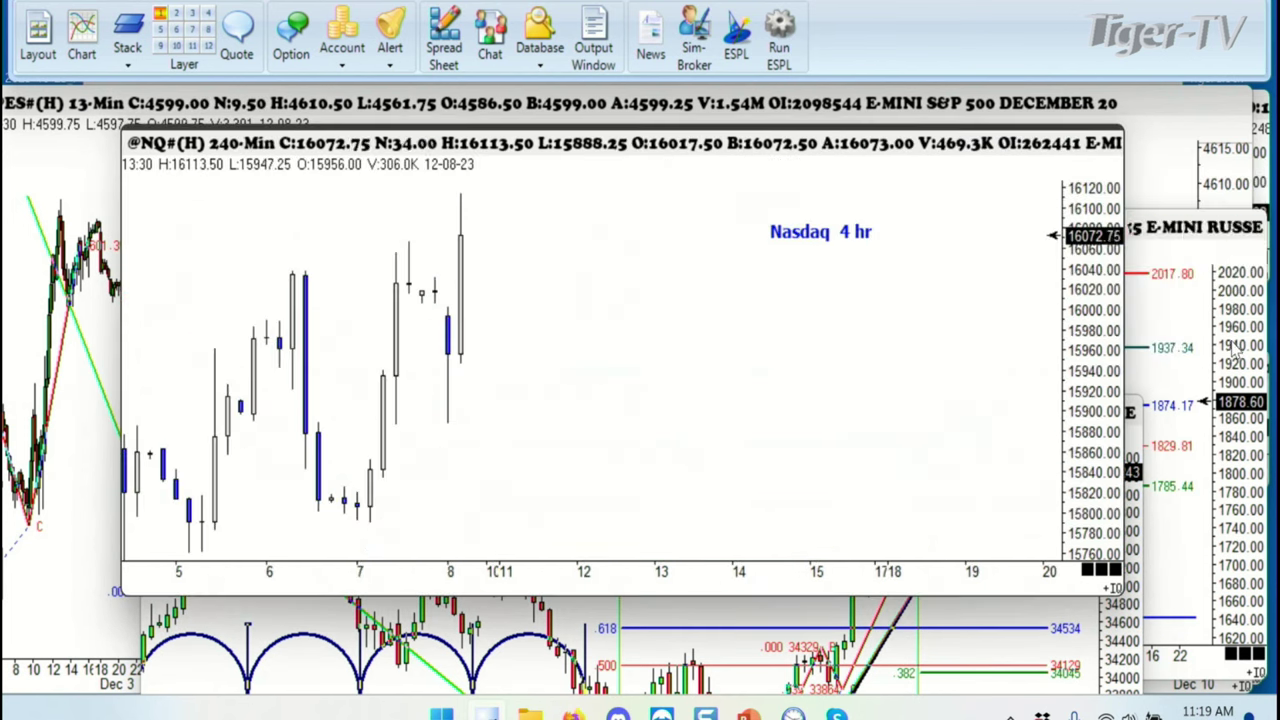
left_click_drag(690, 573, 778, 573)
left_click_drag(672, 527, 848, 513)
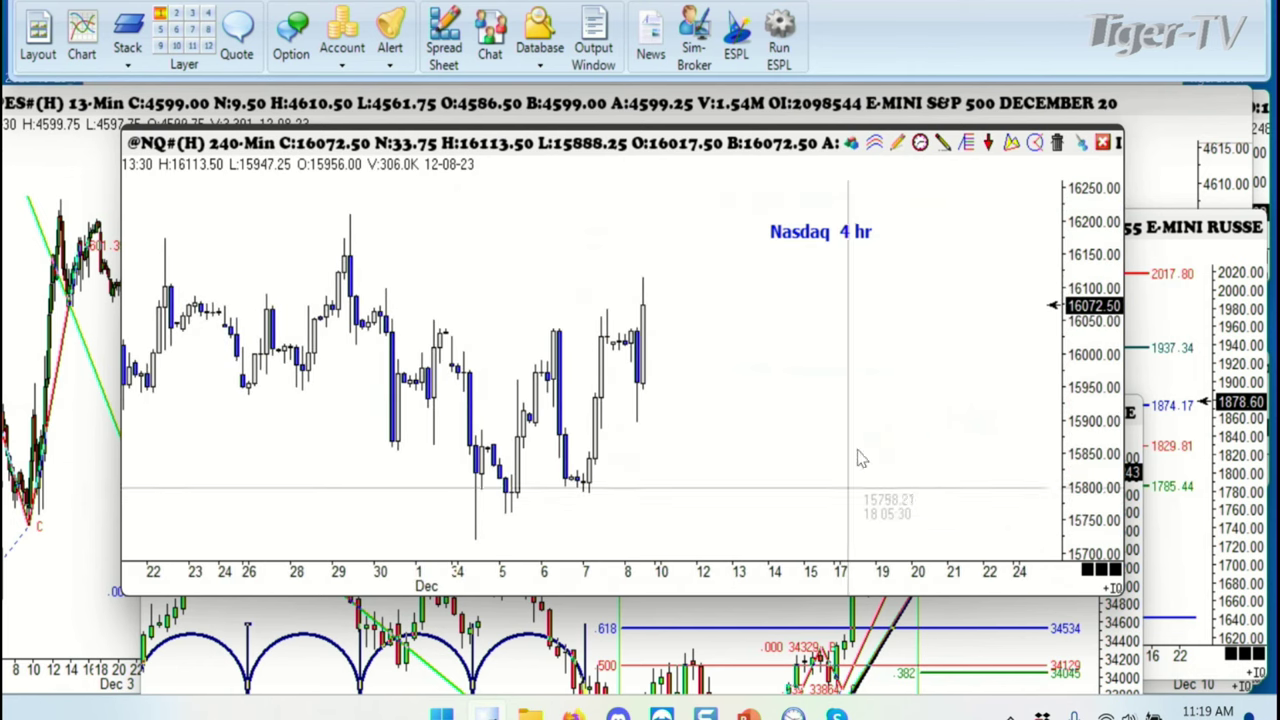
Draw a Fibonacci retracement from the 16173.25 high to the 15721.25 low and an ABC projection through the following swing on the Nasdaq chart
left_click(897, 143)
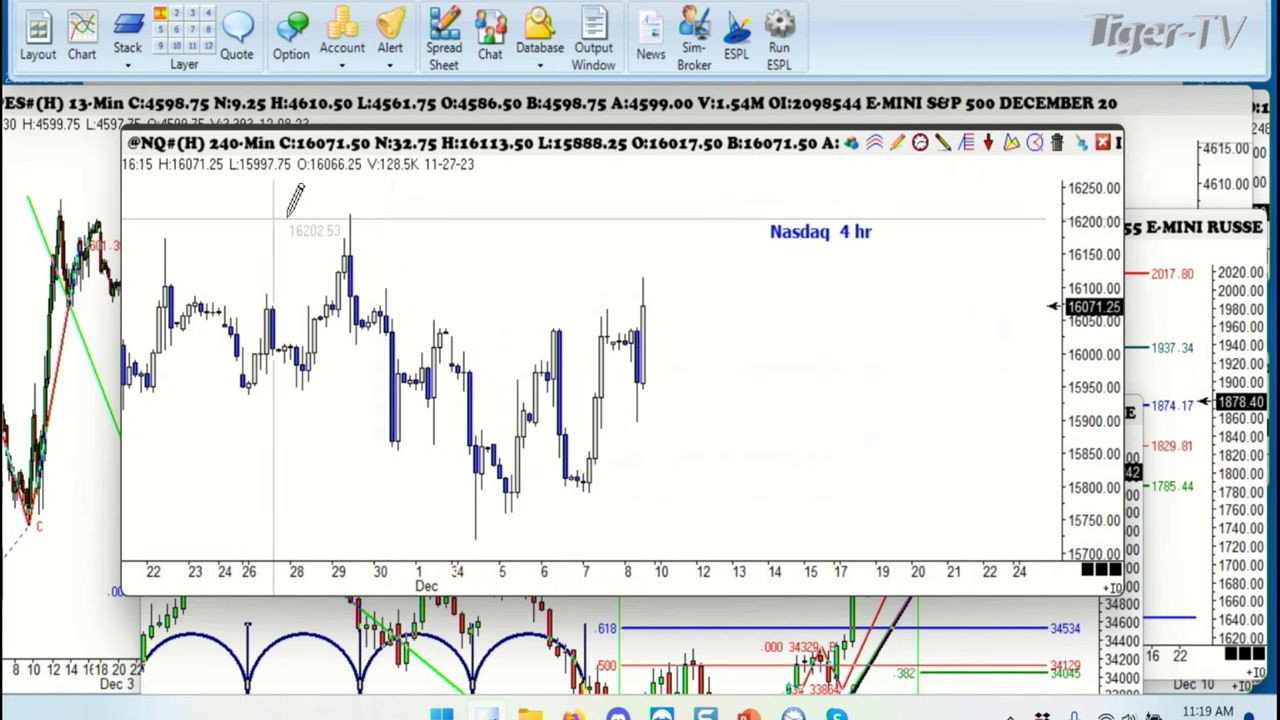
left_click_drag(349, 215, 476, 540)
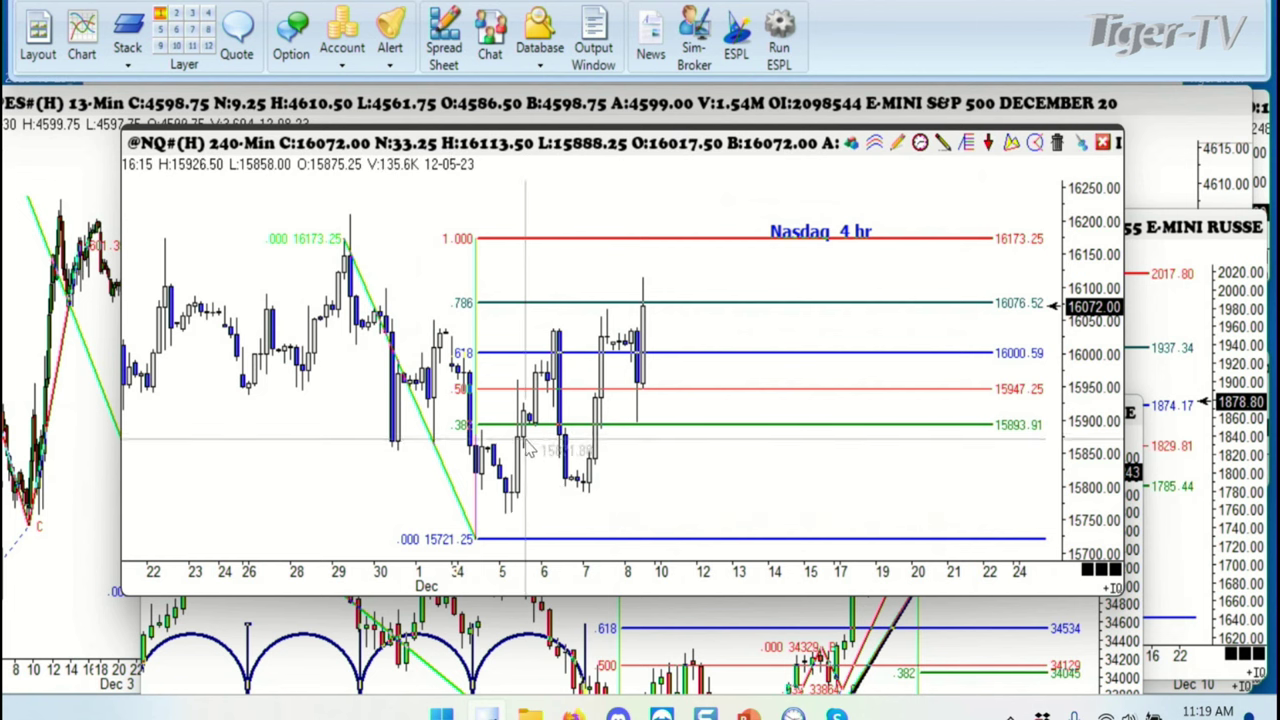
mouse_move(478, 534)
left_mouse_down()
mouse_move(552, 306)
mouse_move(548, 328)
left_mouse_up()
left_click(590, 488)
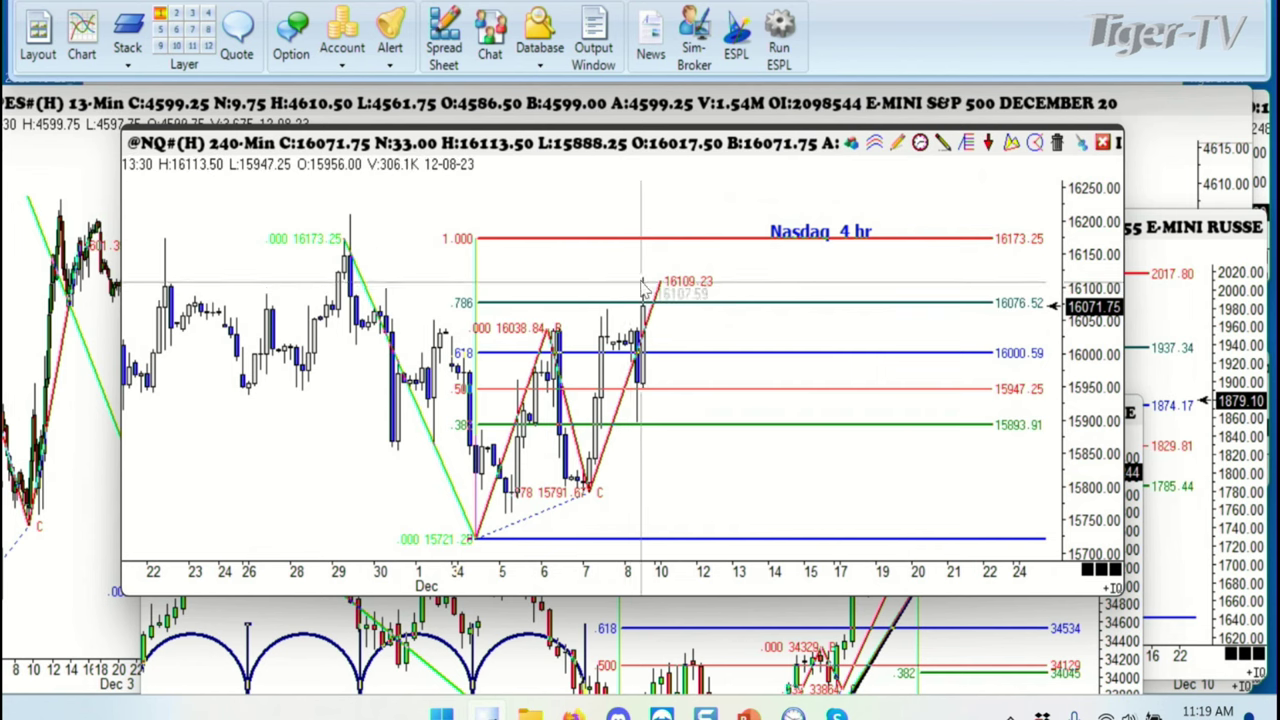
Close the Nasdaq chart and switch the enlarged Dow Jones futures chart to the 240-minute time frame
left_click(1103, 144)
left_click_drag(620, 424, 542, 182)
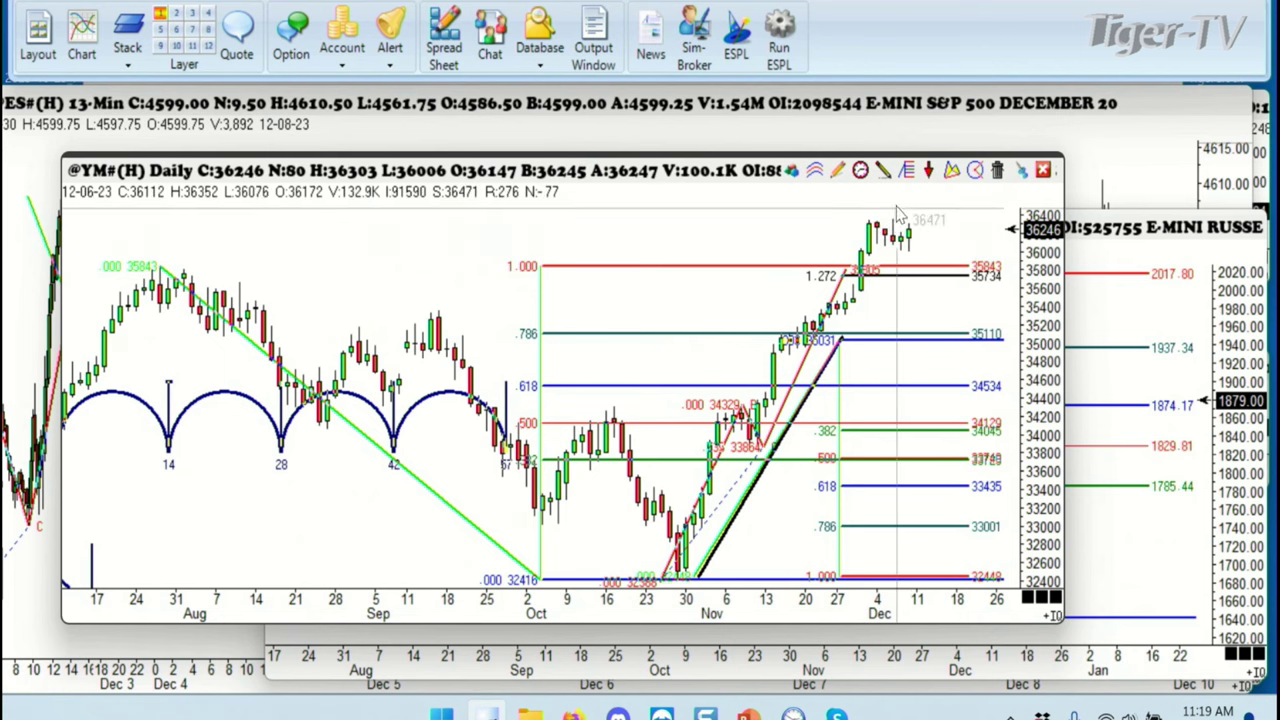
left_click(862, 171)
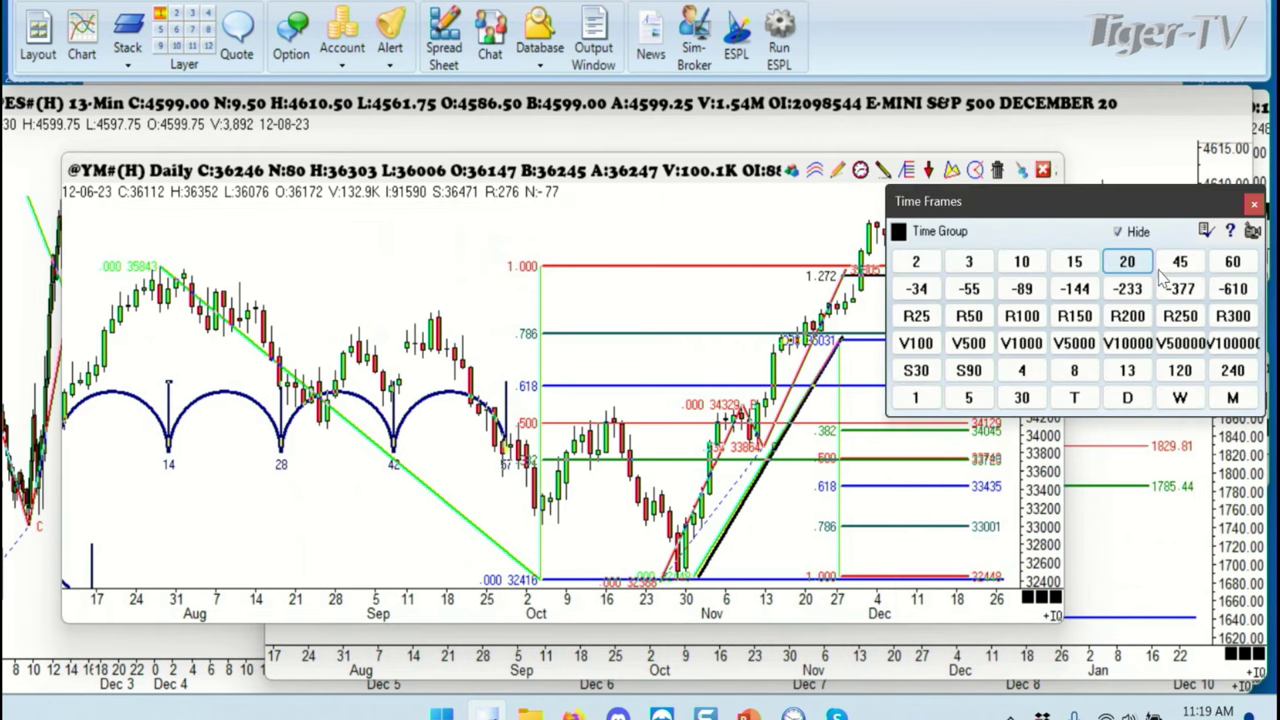
left_click(1232, 371)
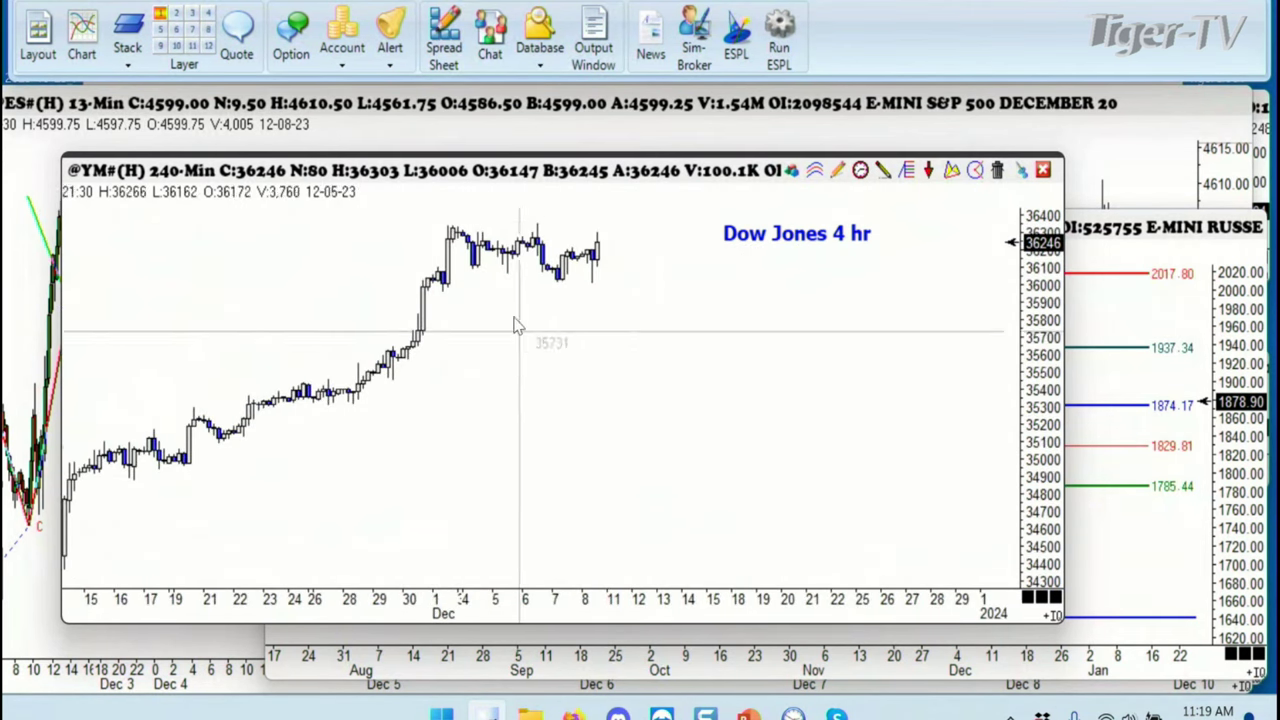
Close the Dow Jones chart and enlarge the Russell 2000 daily chart so its history reaches back to June
left_click(1044, 171)
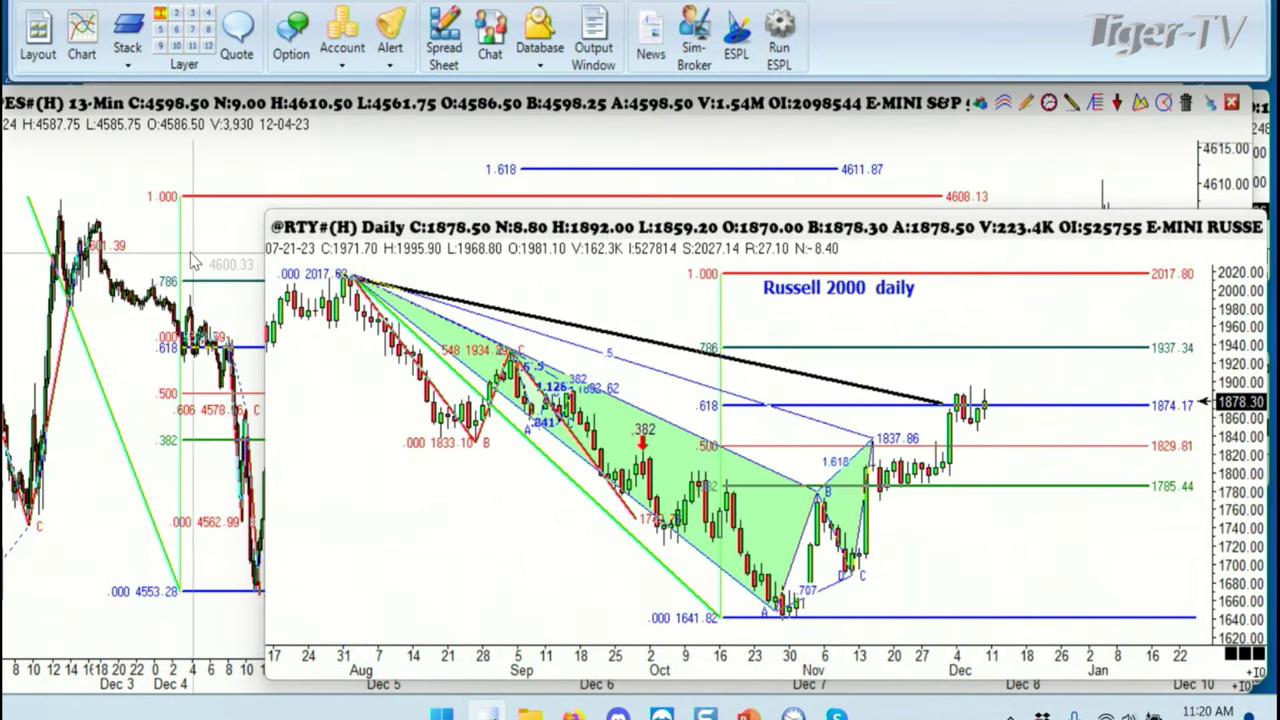
left_click_drag(268, 210, 42, 112)
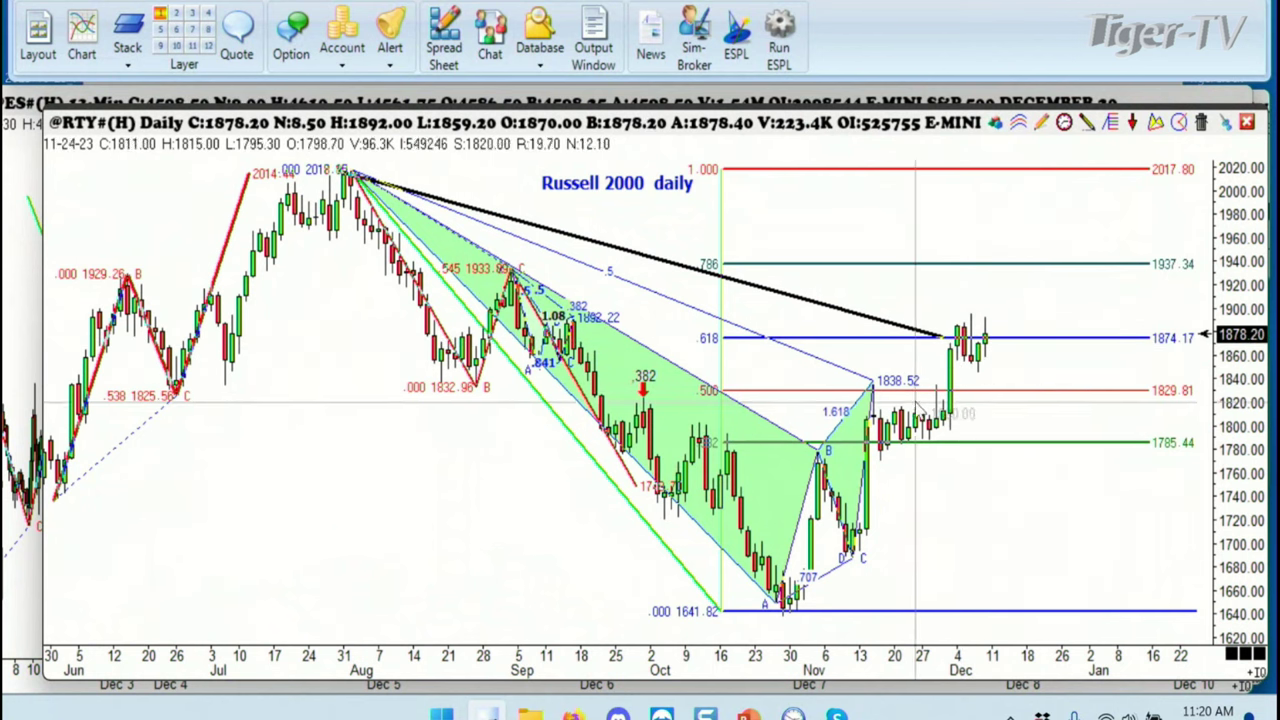
mouse_move(848, 134)
left_mouse_down()
mouse_move(812, 245)
mouse_move(839, 152)
left_mouse_up()
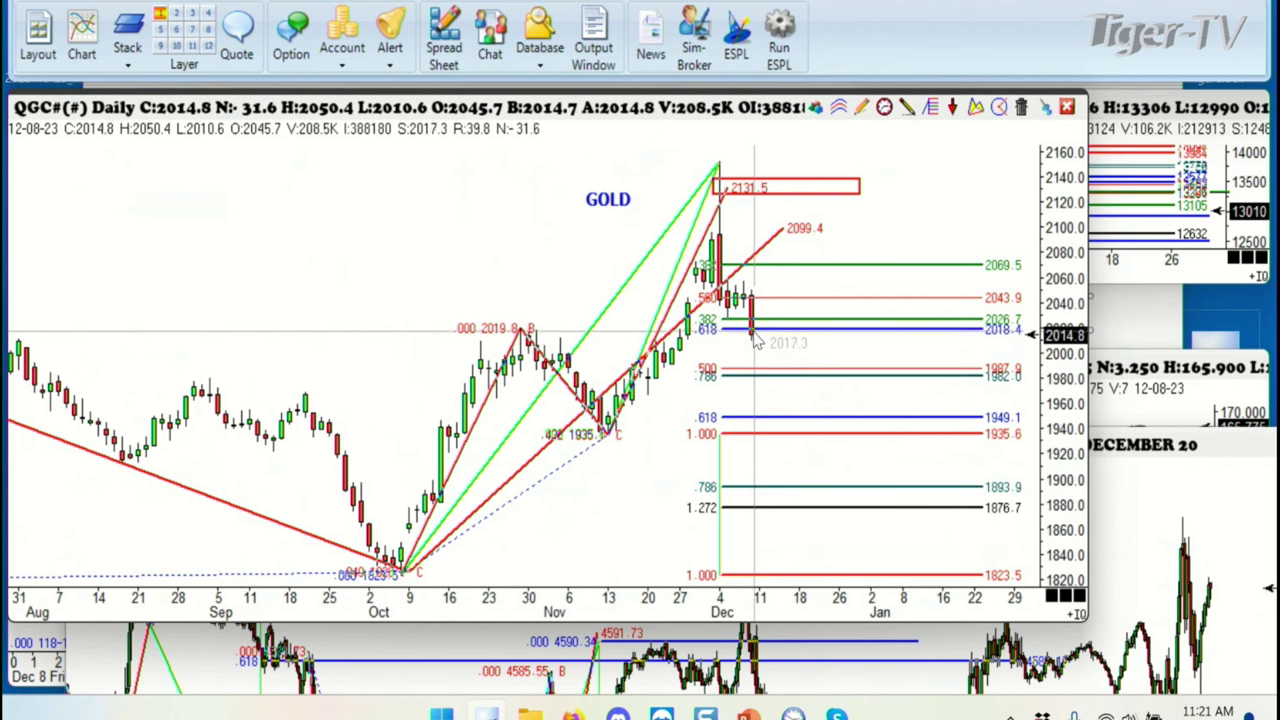
Switch the gold chart to 4-minute bars and mark the rebound high around 10:30 on December 8 with a .382 down arrow
left_click(886, 108)
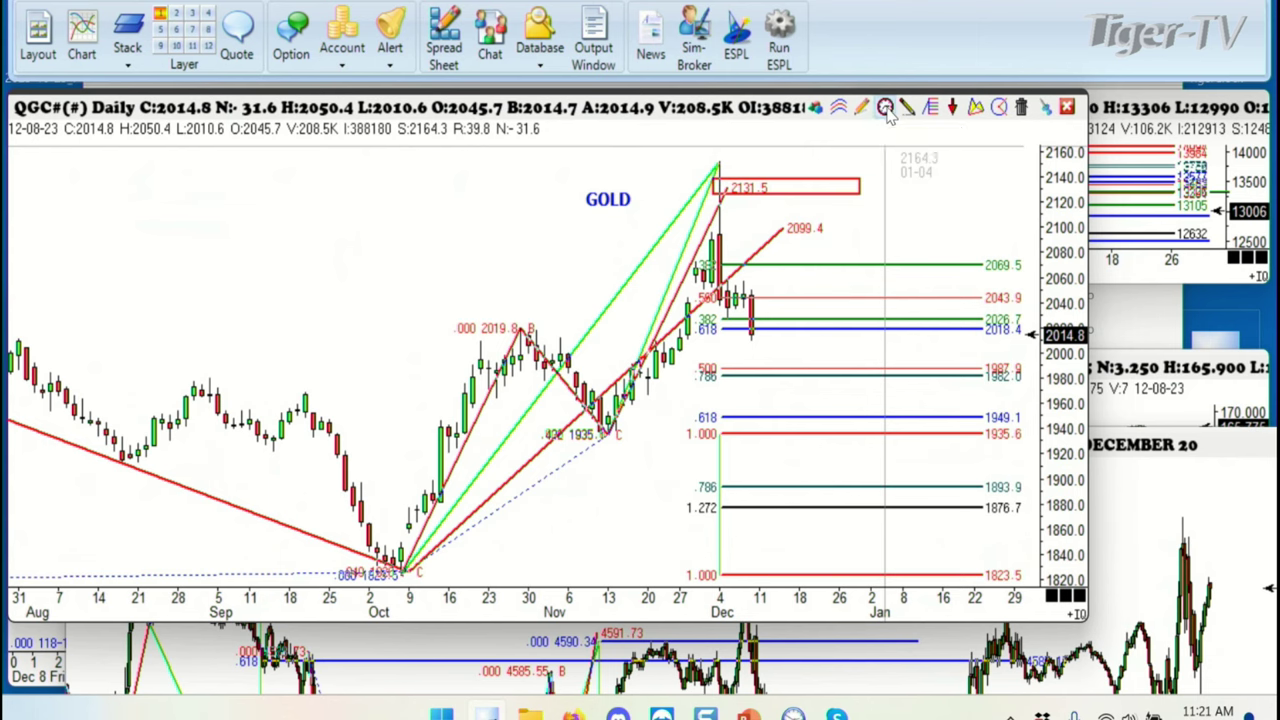
left_click(1028, 310)
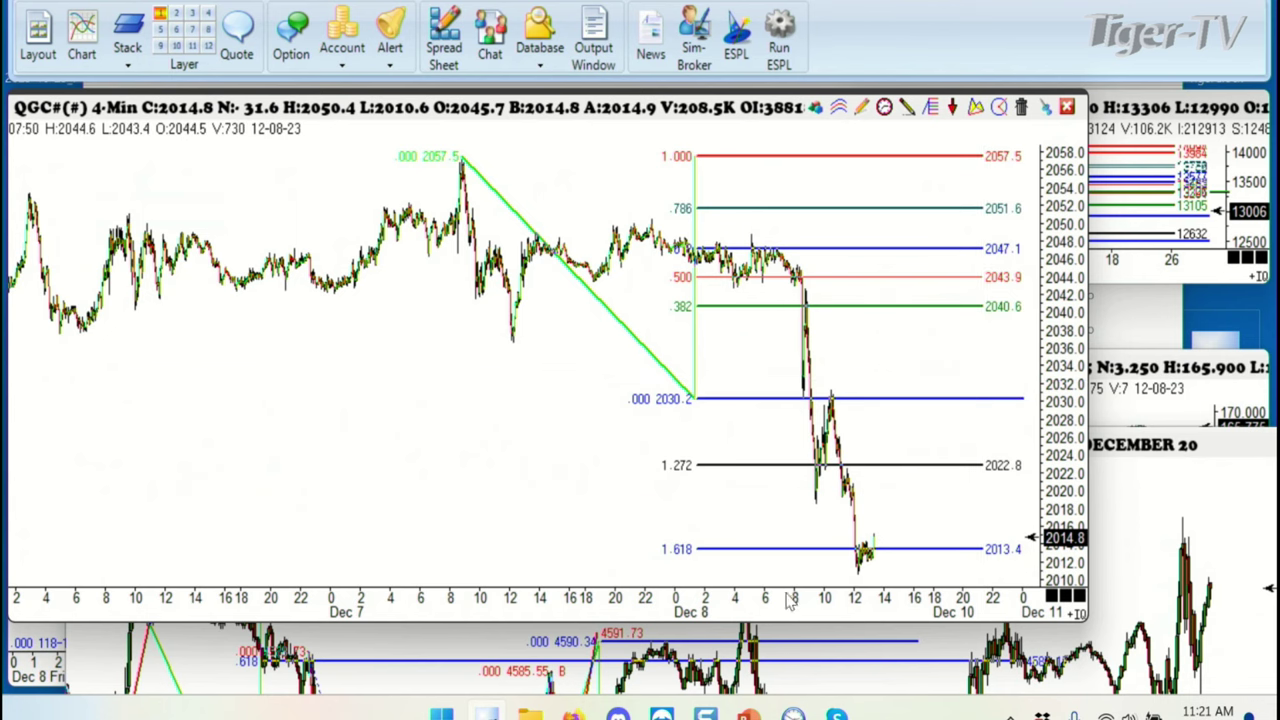
scroll(768, 610, "up", 3)
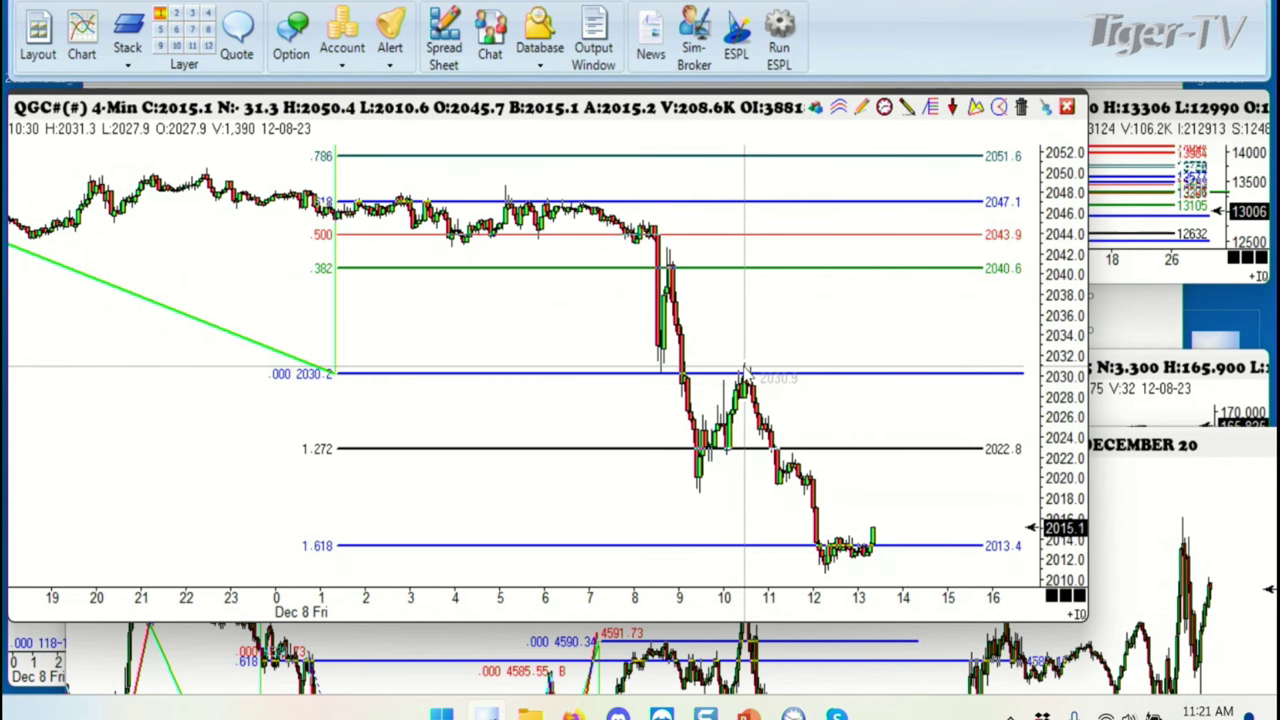
left_click_drag(742, 598, 688, 607)
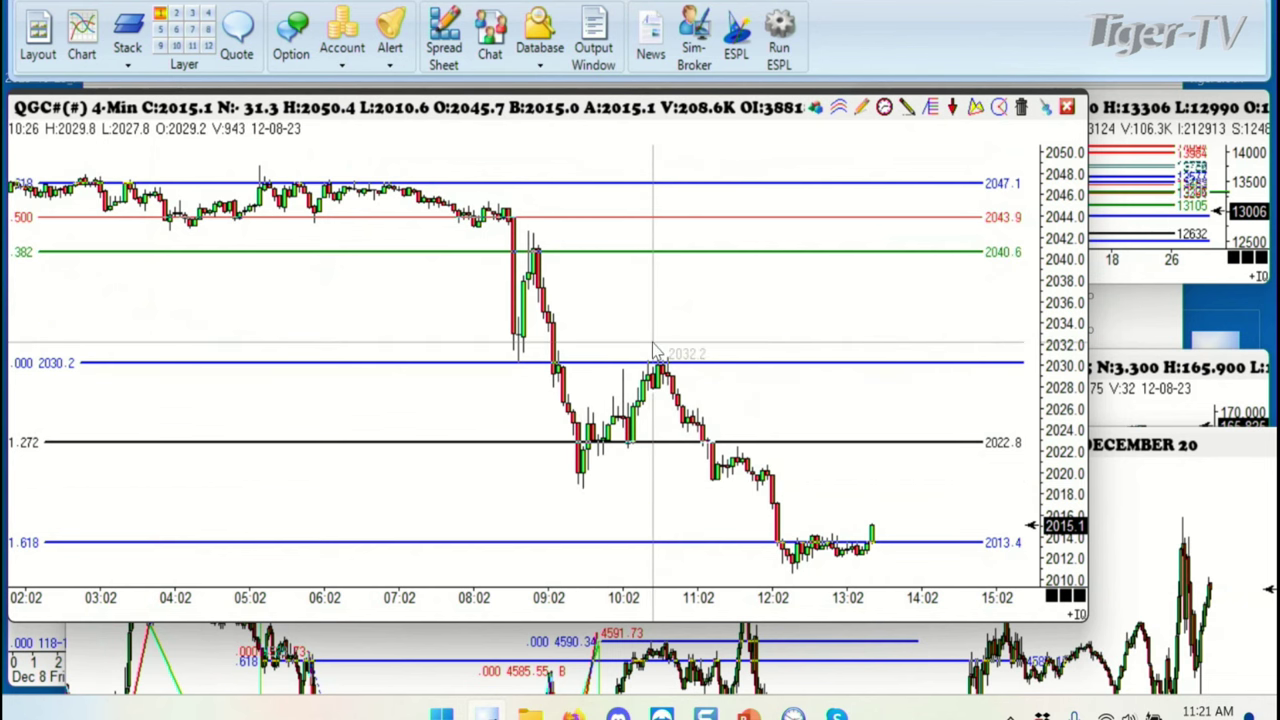
left_click(955, 109)
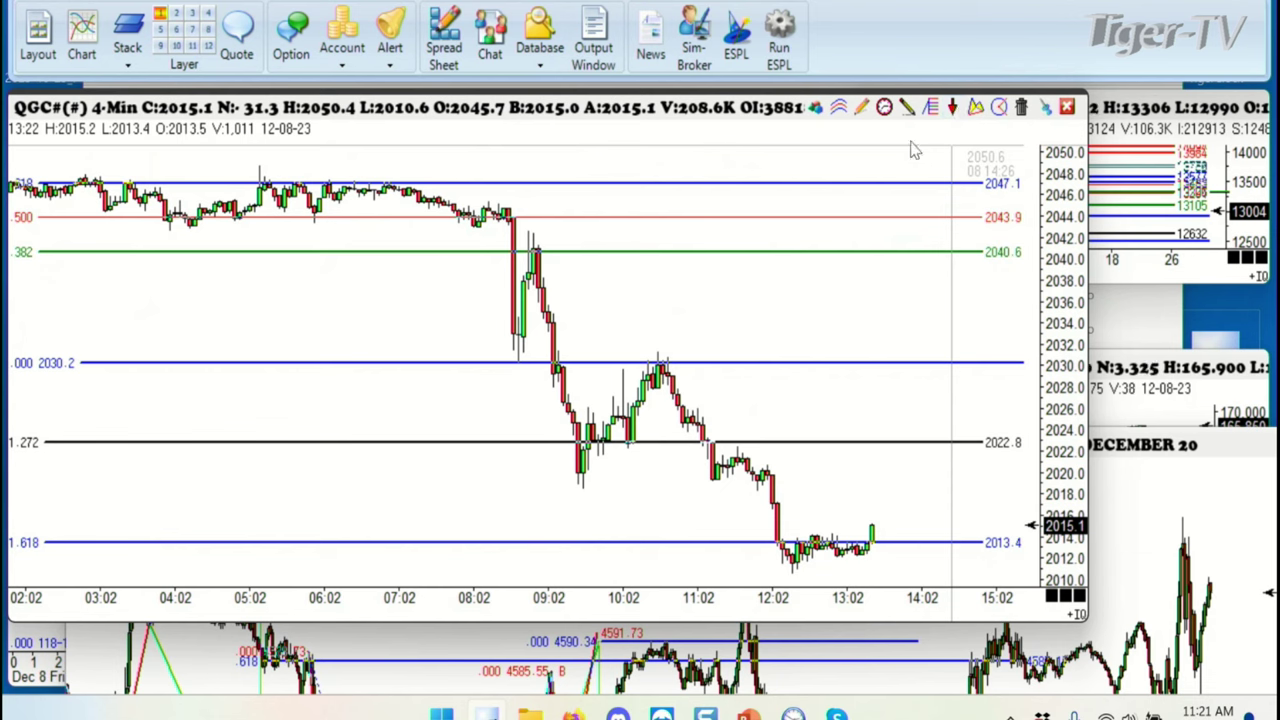
left_click(657, 340)
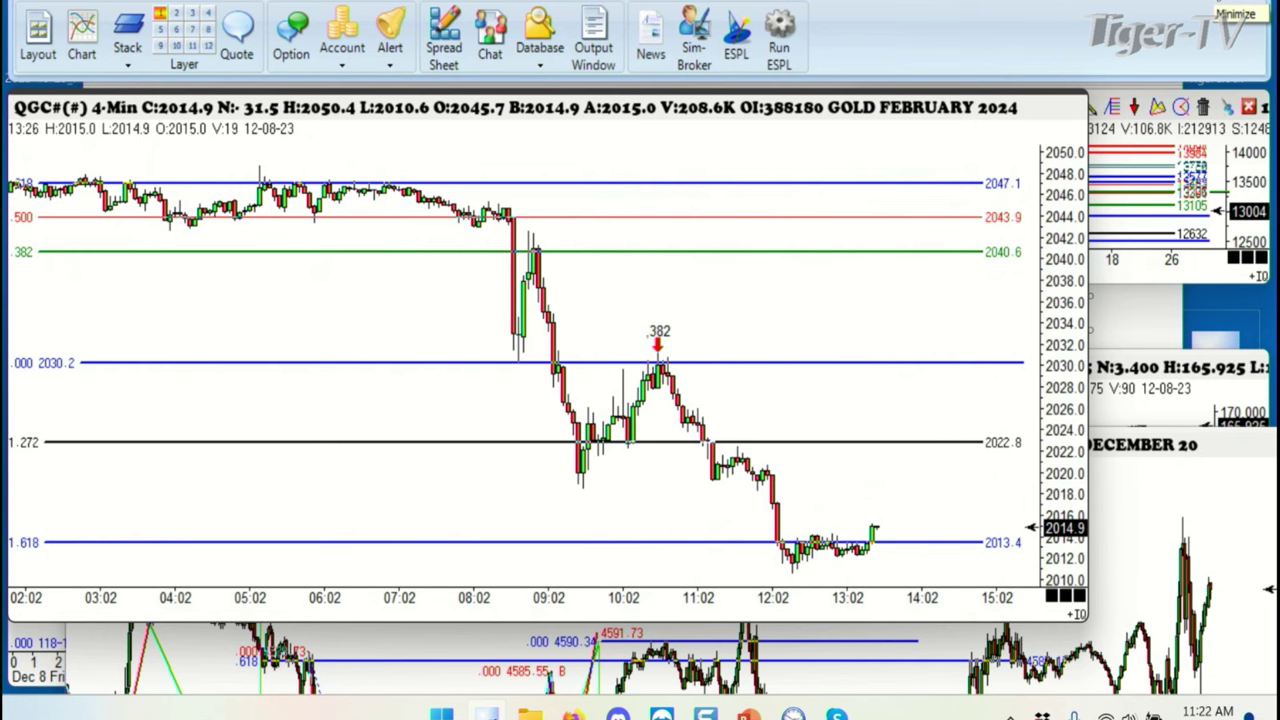
Minimize the charting and file windows to examine the gold 5-minute chart image, and close the image
left_click(1232, 8)
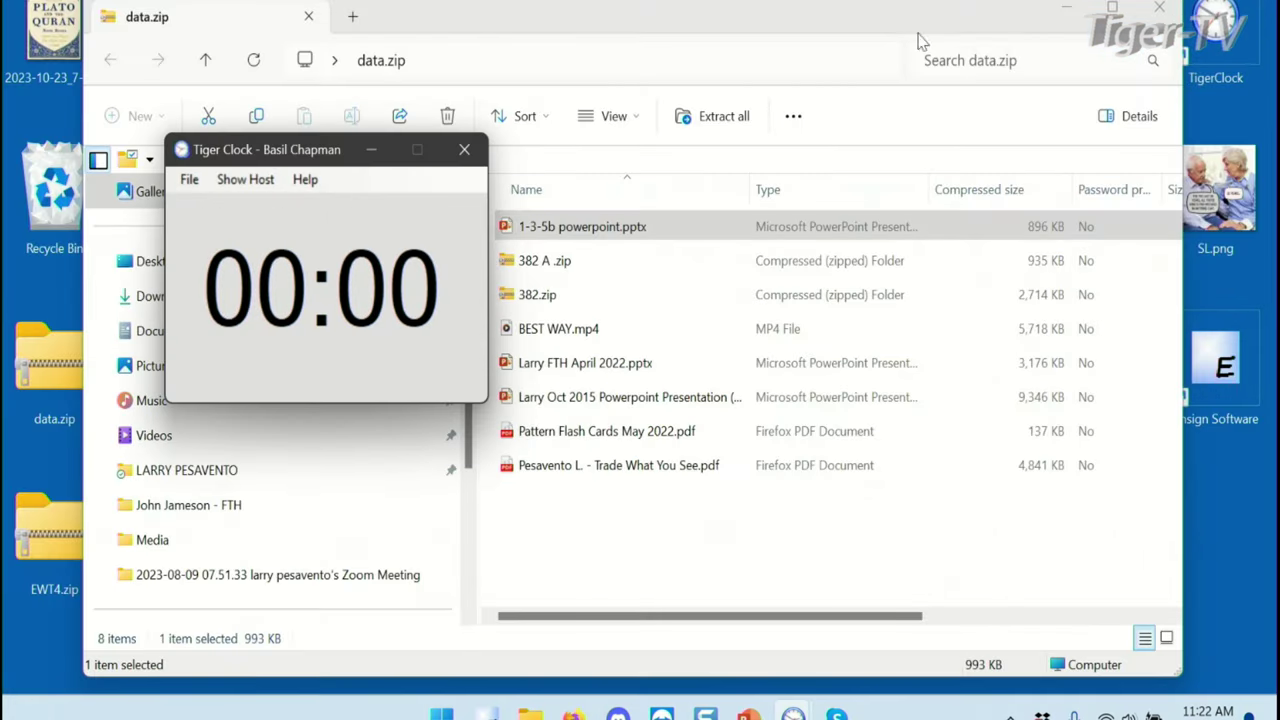
left_click(1066, 10)
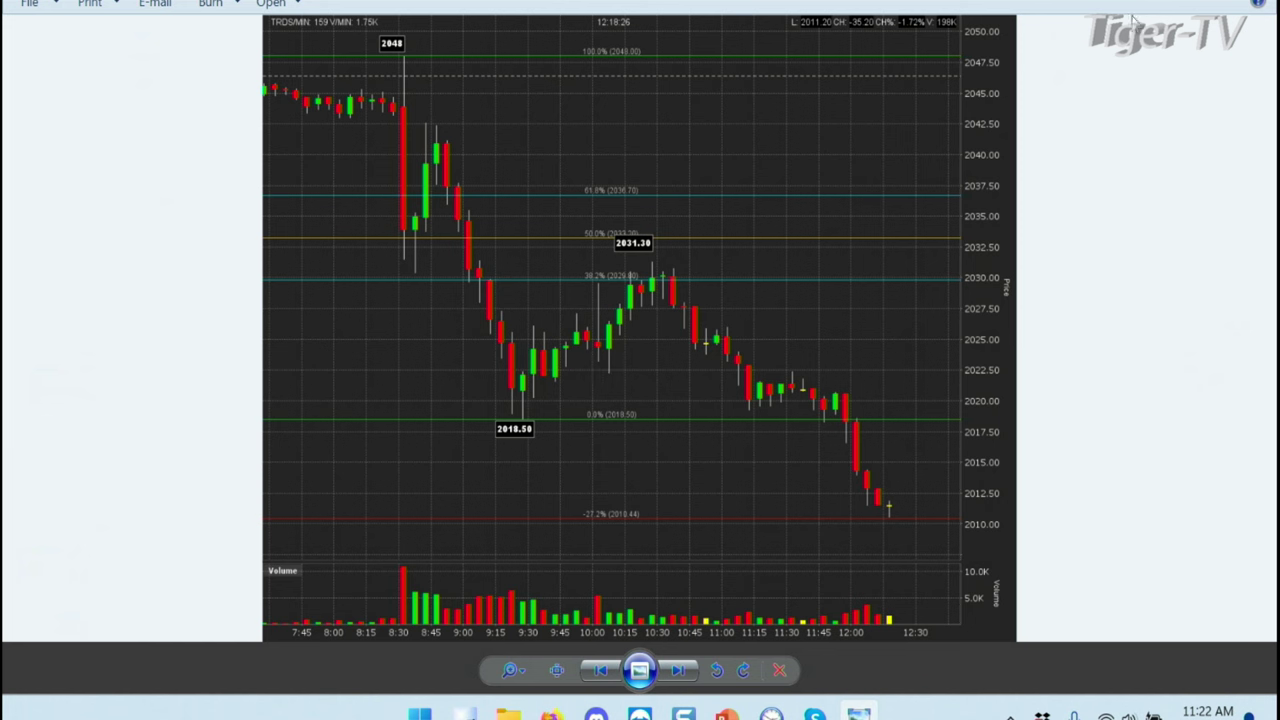
key("Escape")
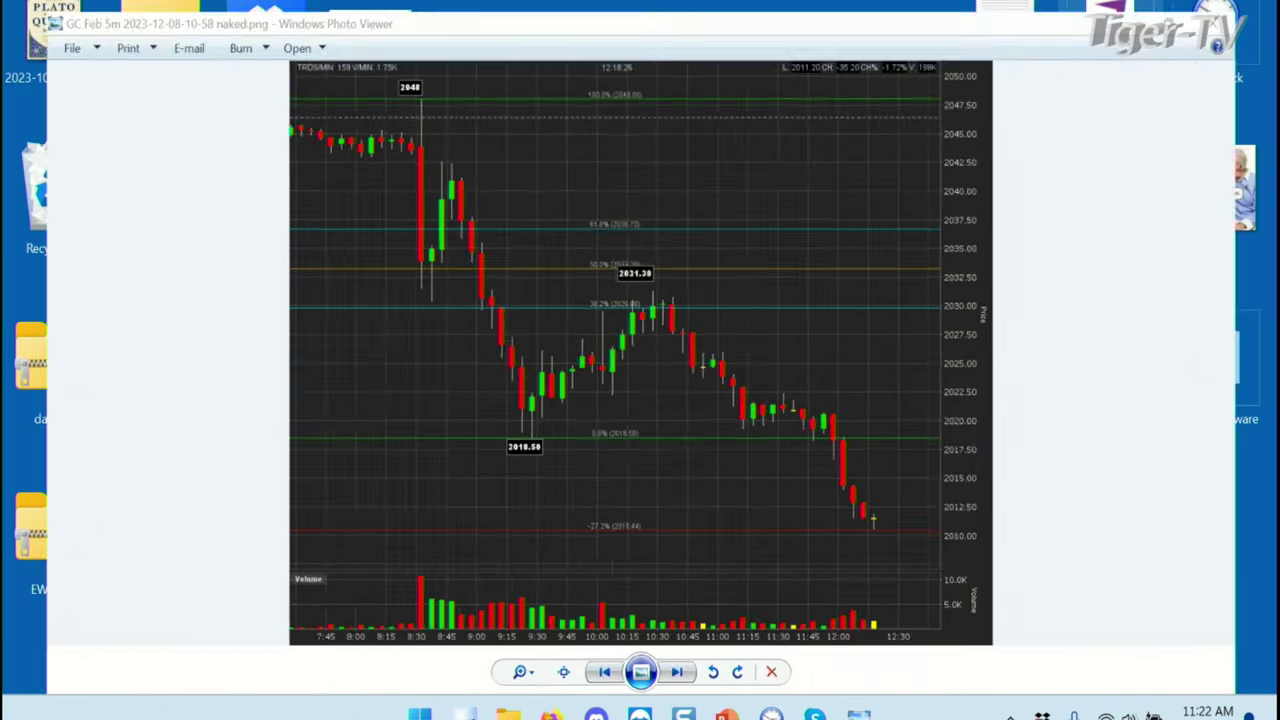
key("alt+F4")
View the time-and-sales image of gold trades from the desktop, close it and return to the charting workspace
double_click(266, 197)
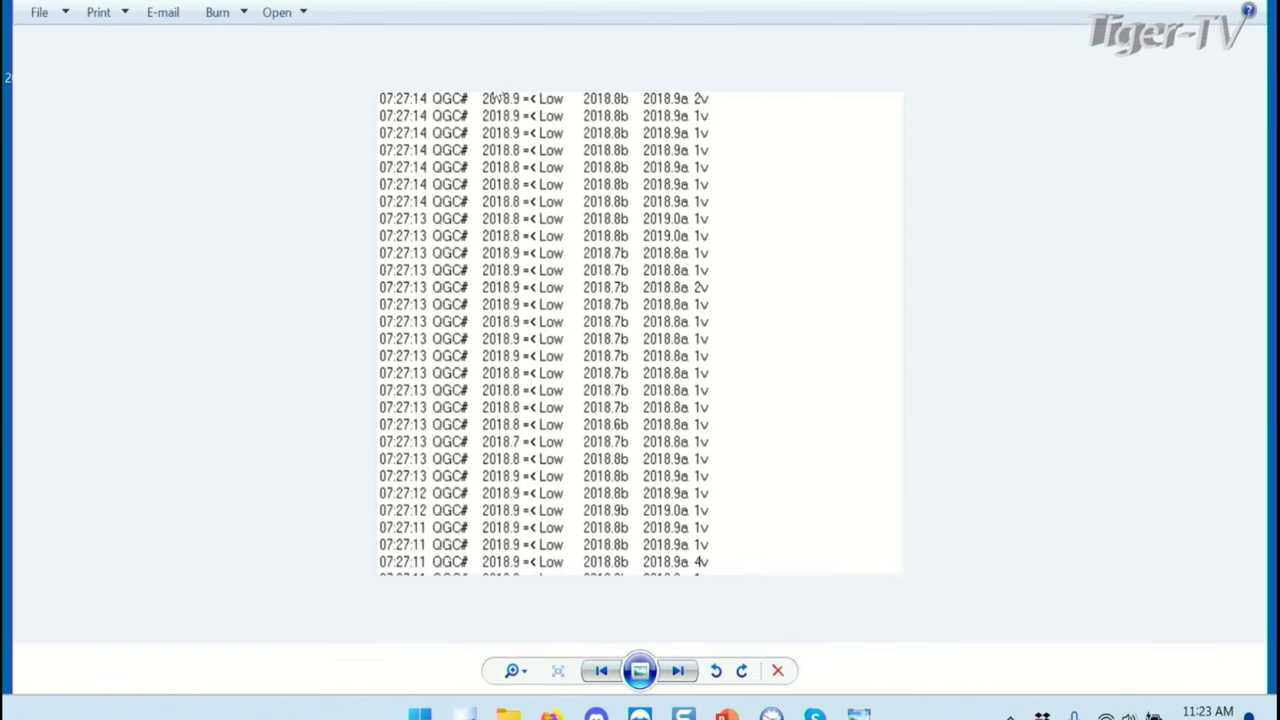
key("alt+F4")
left_click(467, 712)
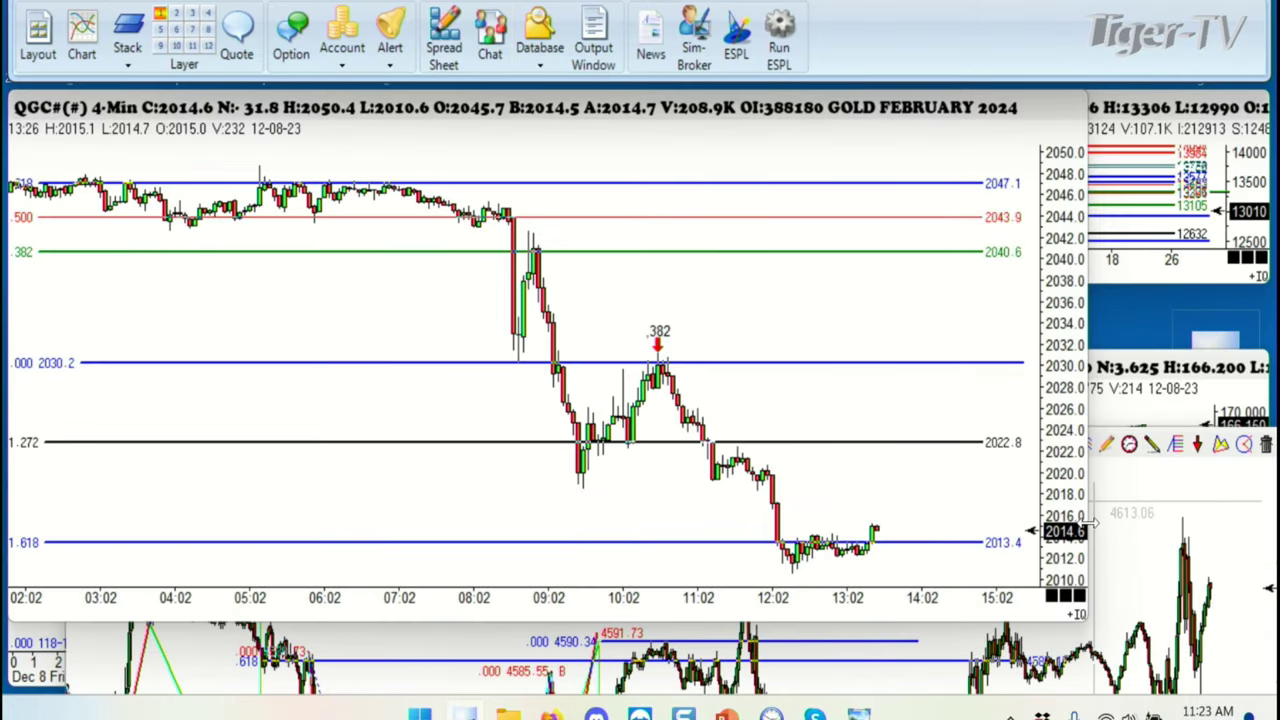
Enlarge the live cattle 13-minute chart until it fills the workspace
left_click_drag(1105, 405, 901, 405)
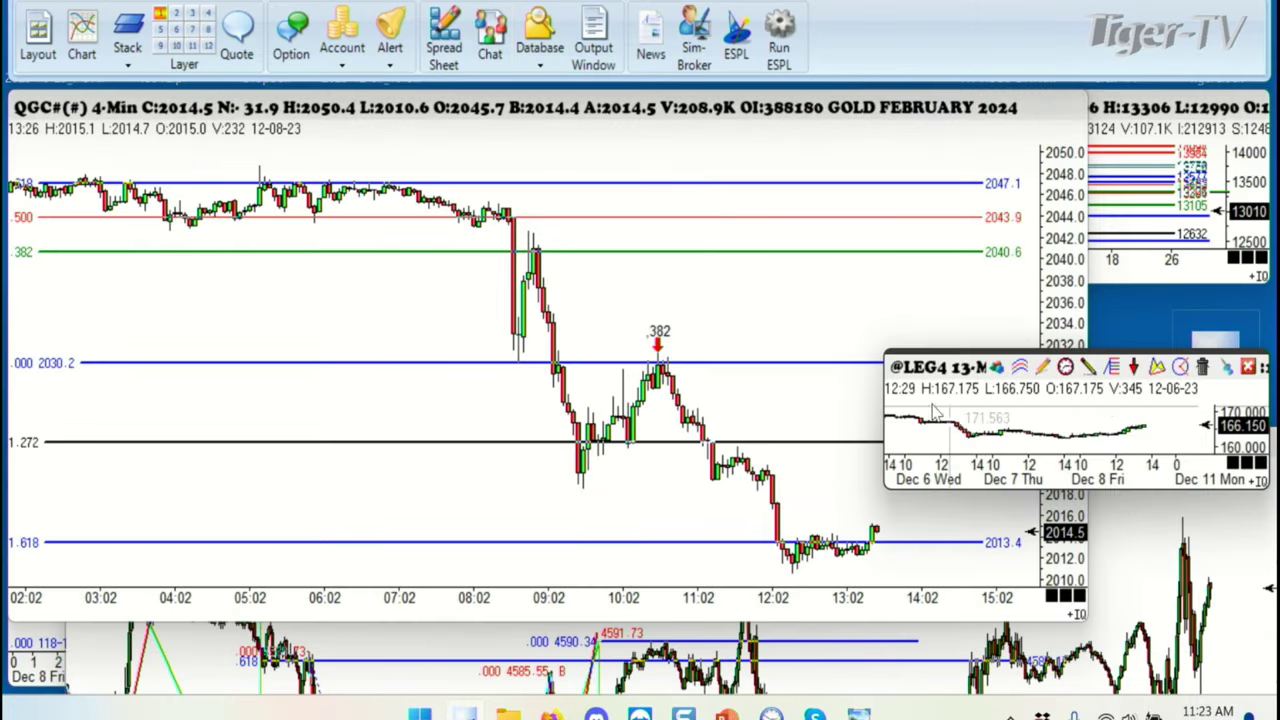
left_click_drag(880, 345, 5, 82)
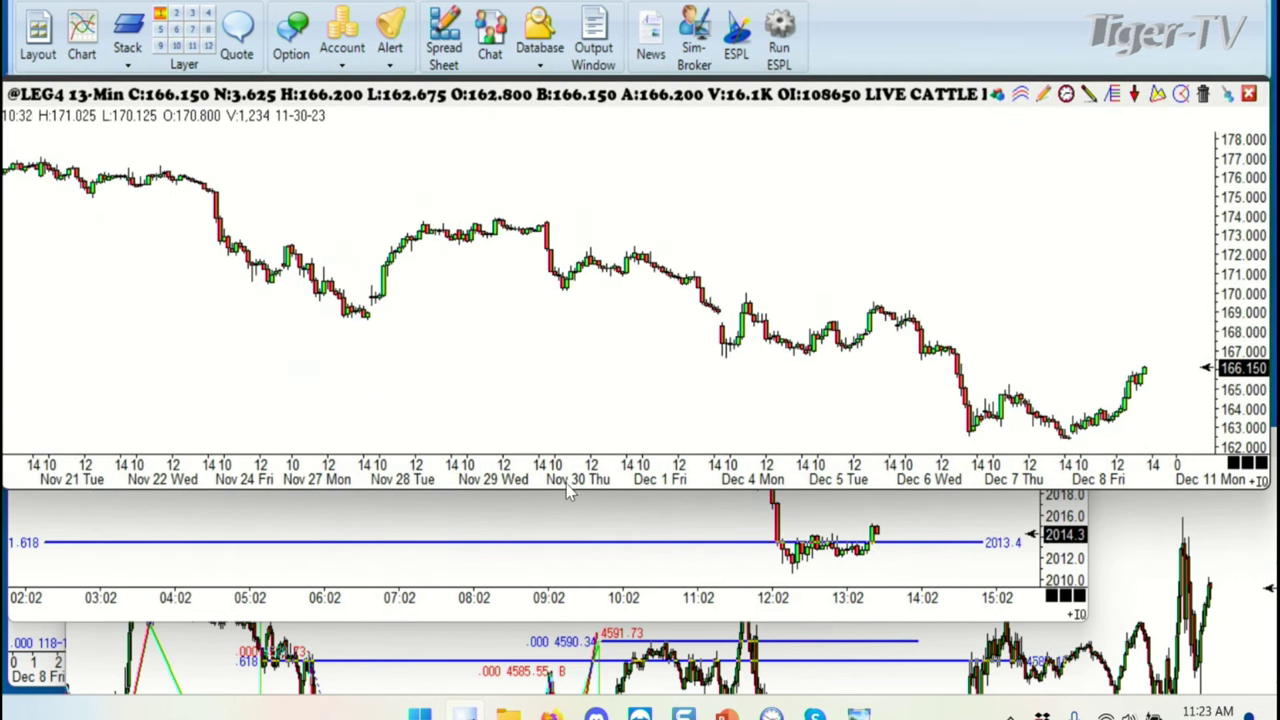
left_click_drag(565, 490, 560, 690)
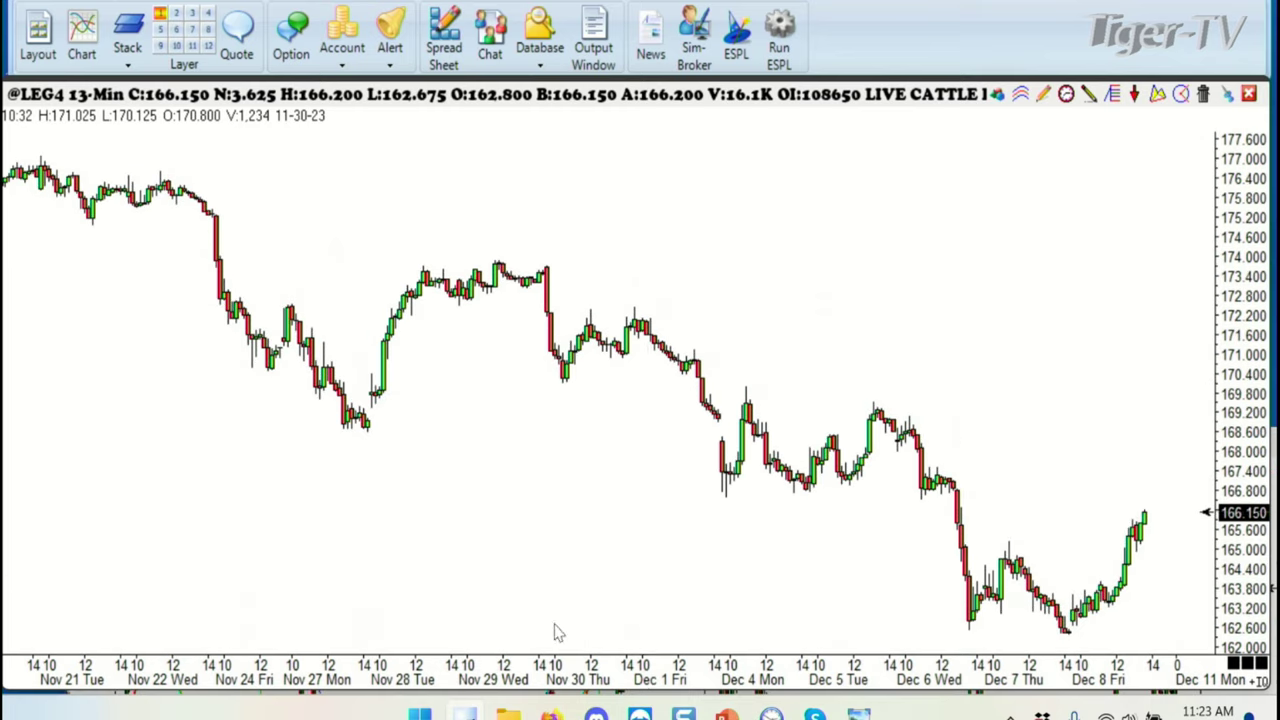
Switch the live cattle chart to the daily time frame and adjust its time scale to show the decline from September
left_click(1066, 95)
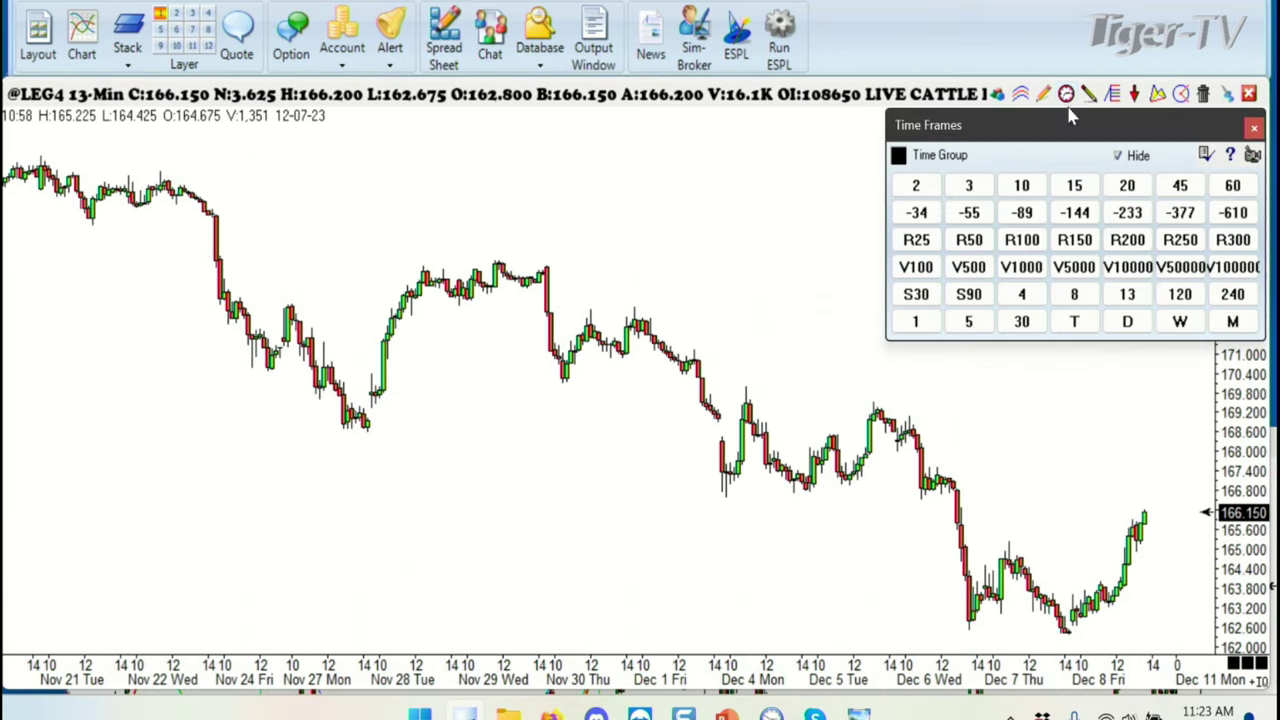
left_click(1127, 322)
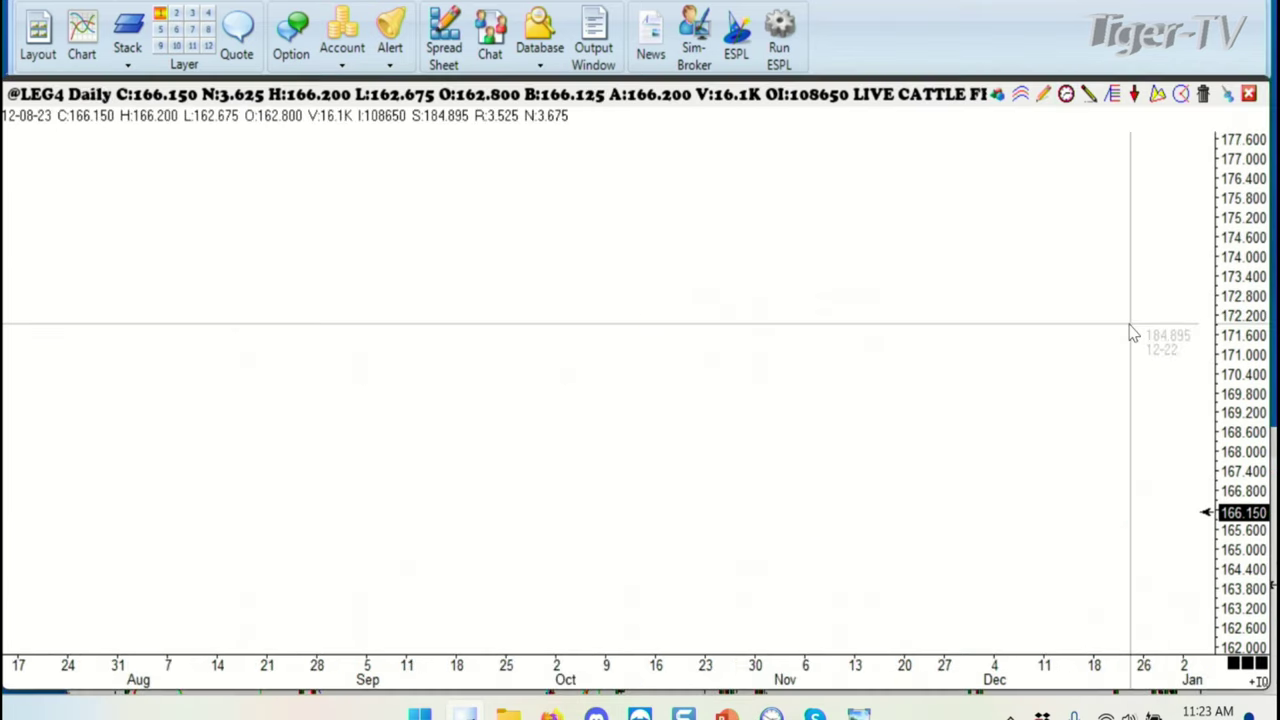
left_click_drag(1068, 333, 910, 333)
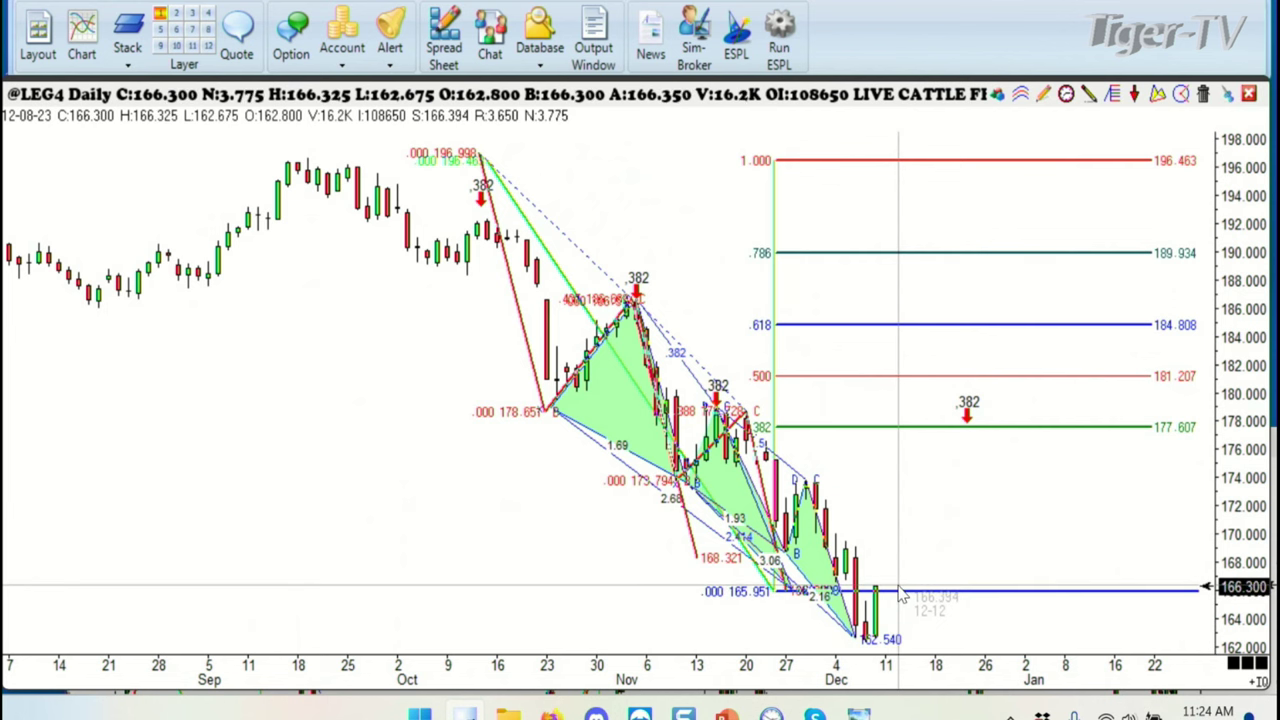
left_click_drag(790, 678, 706, 664)
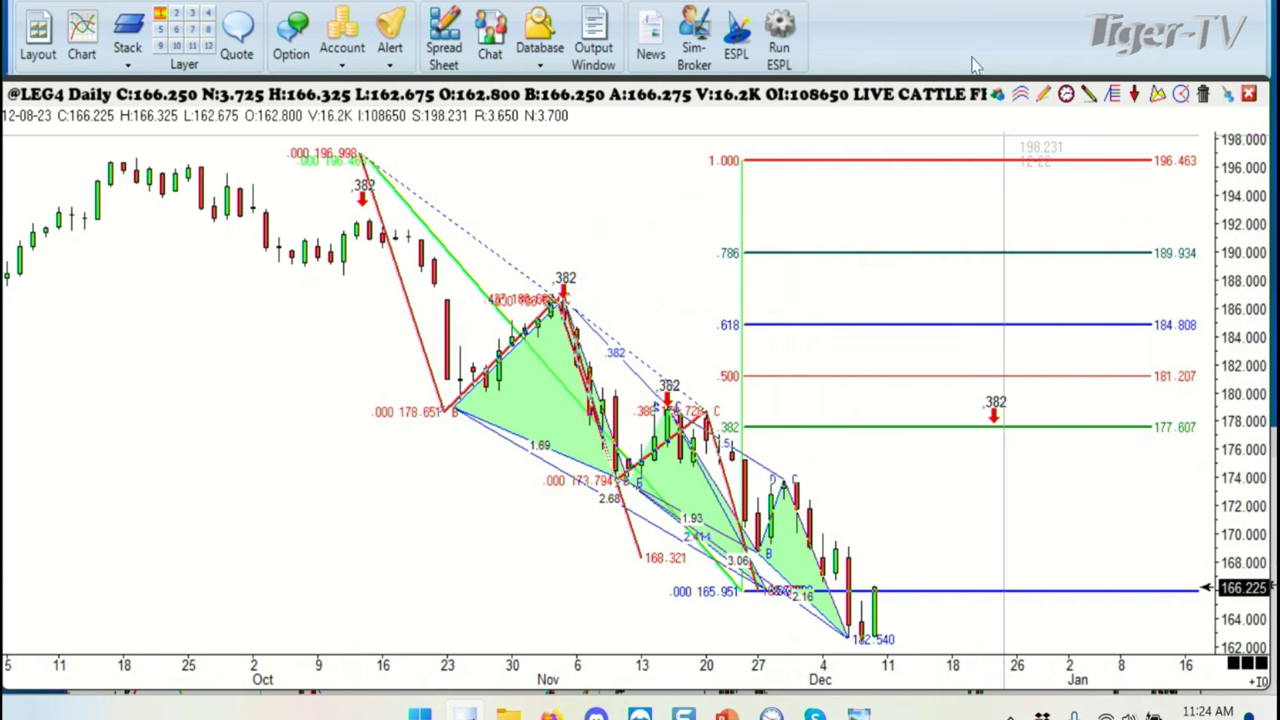
Move the live cattle and gold charts down out of the way to uncover the smaller charts behind them
left_click_drag(903, 97, 952, 697)
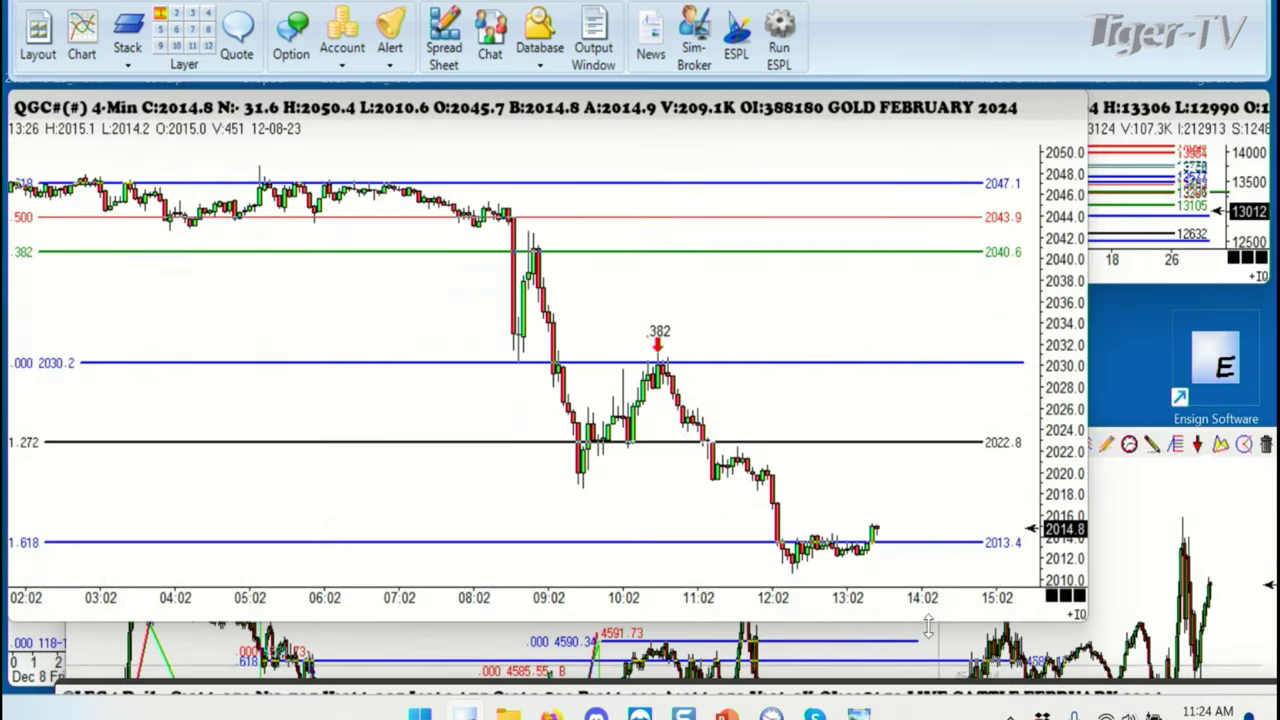
left_click(735, 275)
left_click_drag(660, 106, 803, 690)
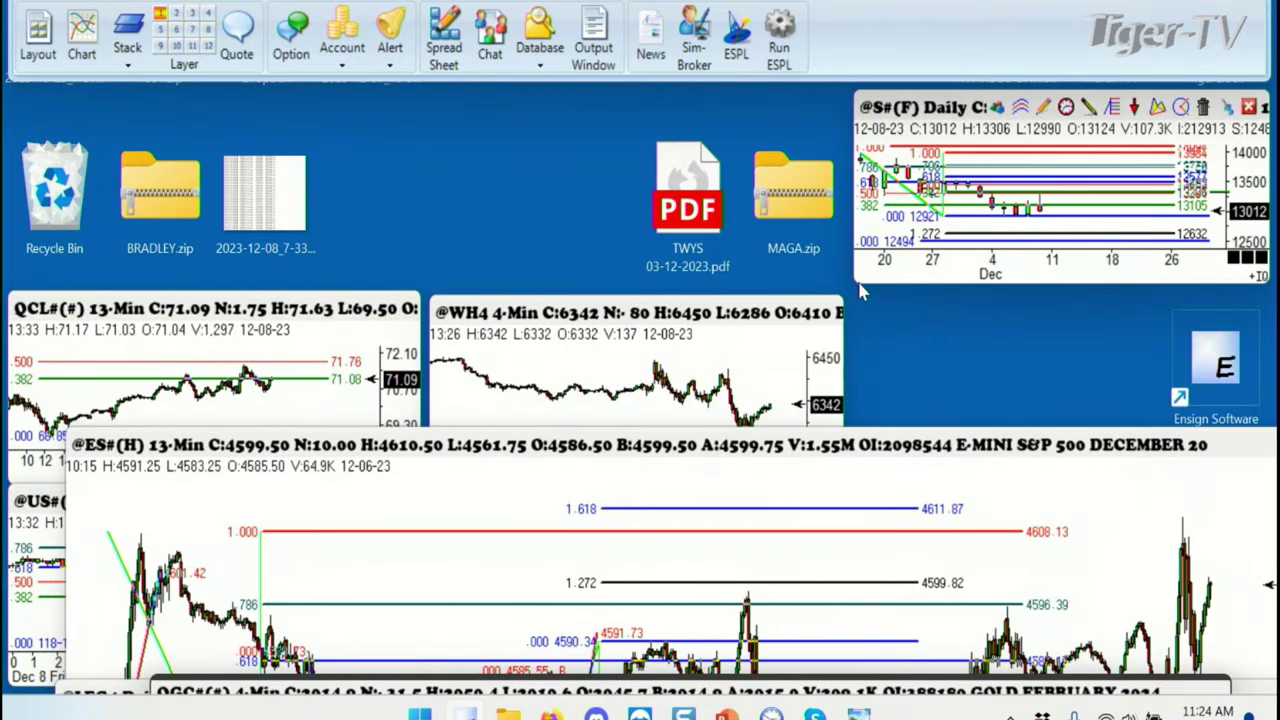
Enlarge the daily soybean chart to fill the workspace and draw a Fibonacci retracement from the mid-October low to the mid-November high
left_click_drag(858, 283, 4, 690)
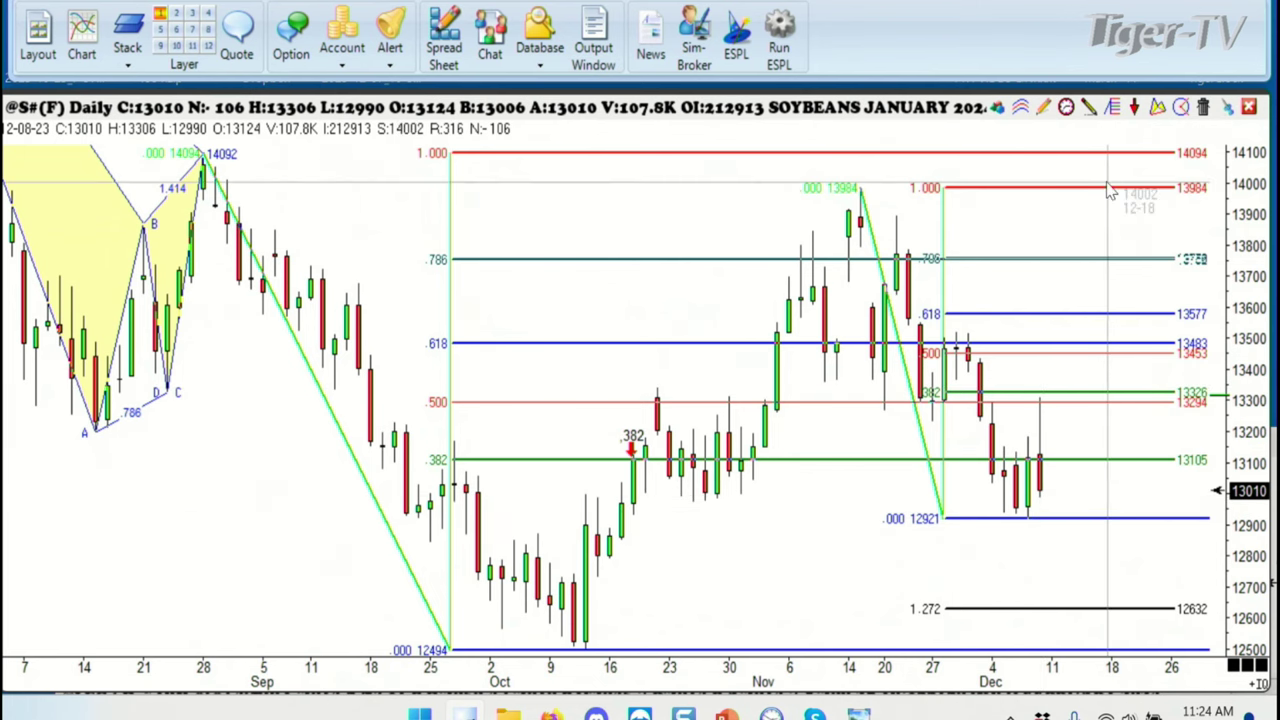
left_click(1113, 108)
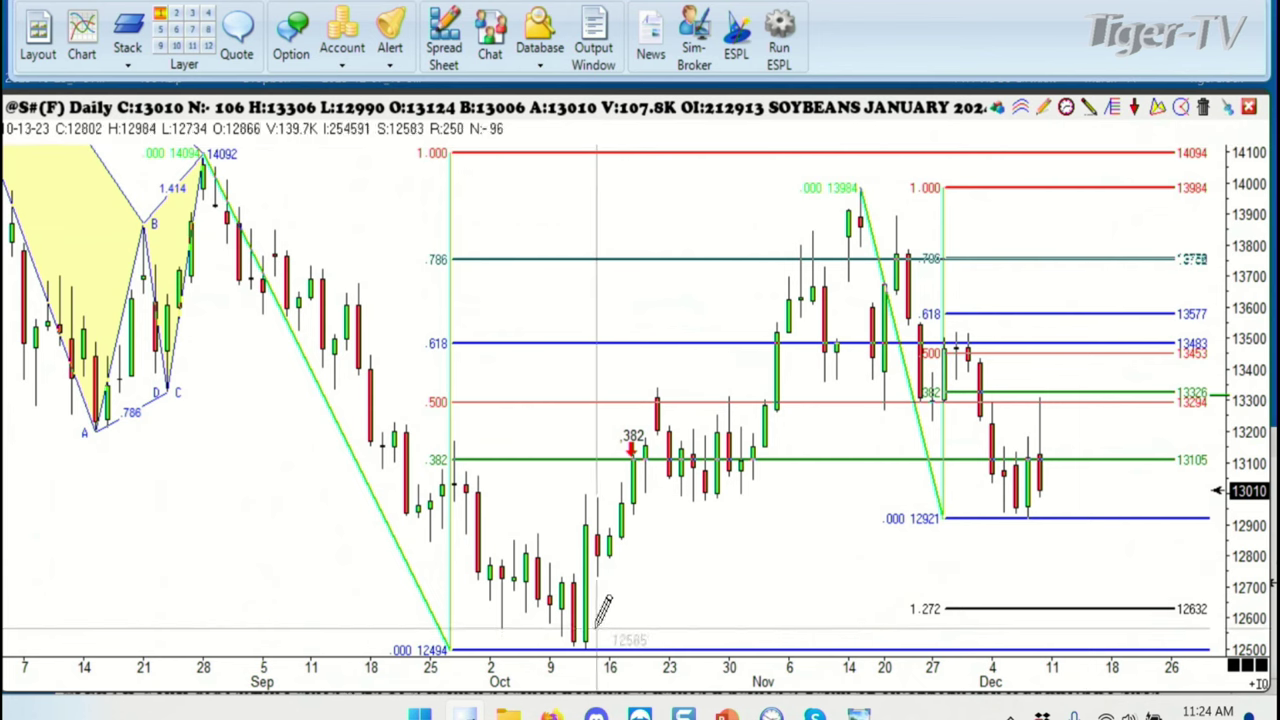
left_click_drag(585, 645, 872, 166)
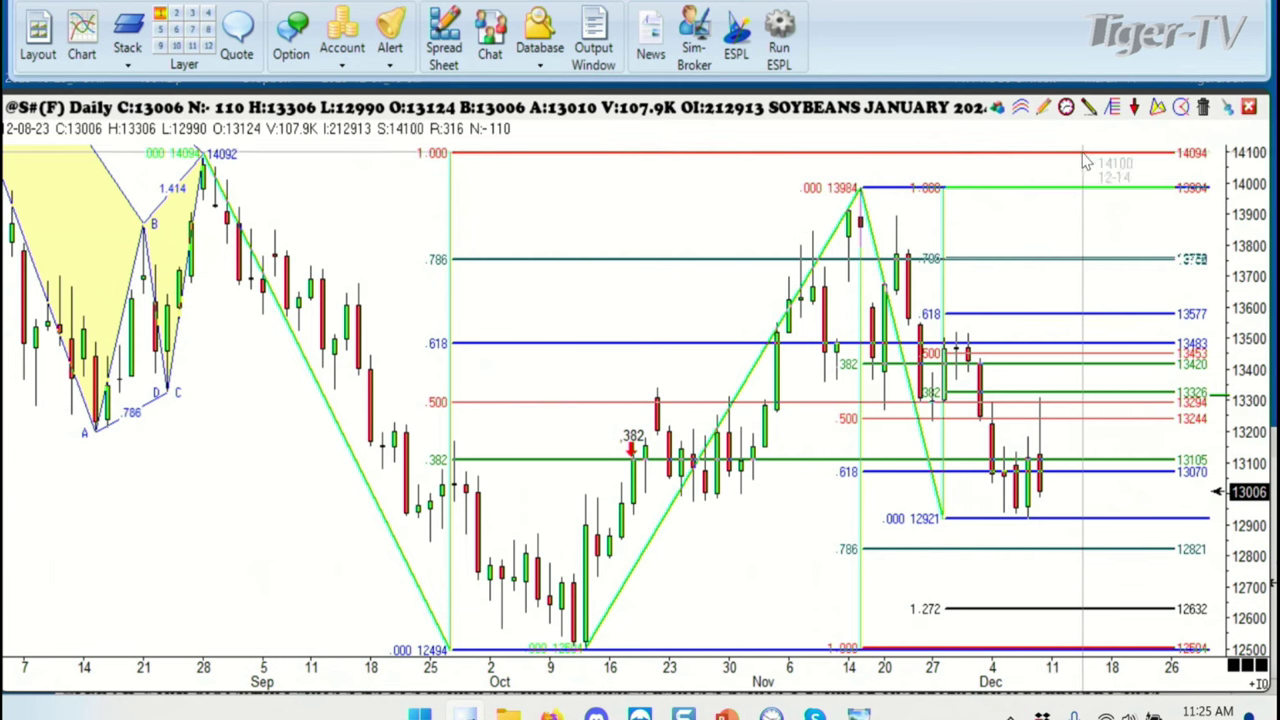
Switch the soybean chart to 13-minute bars and draw a Fibonacci retracement from the December 6 low to the December 8 high
left_click(1066, 107)
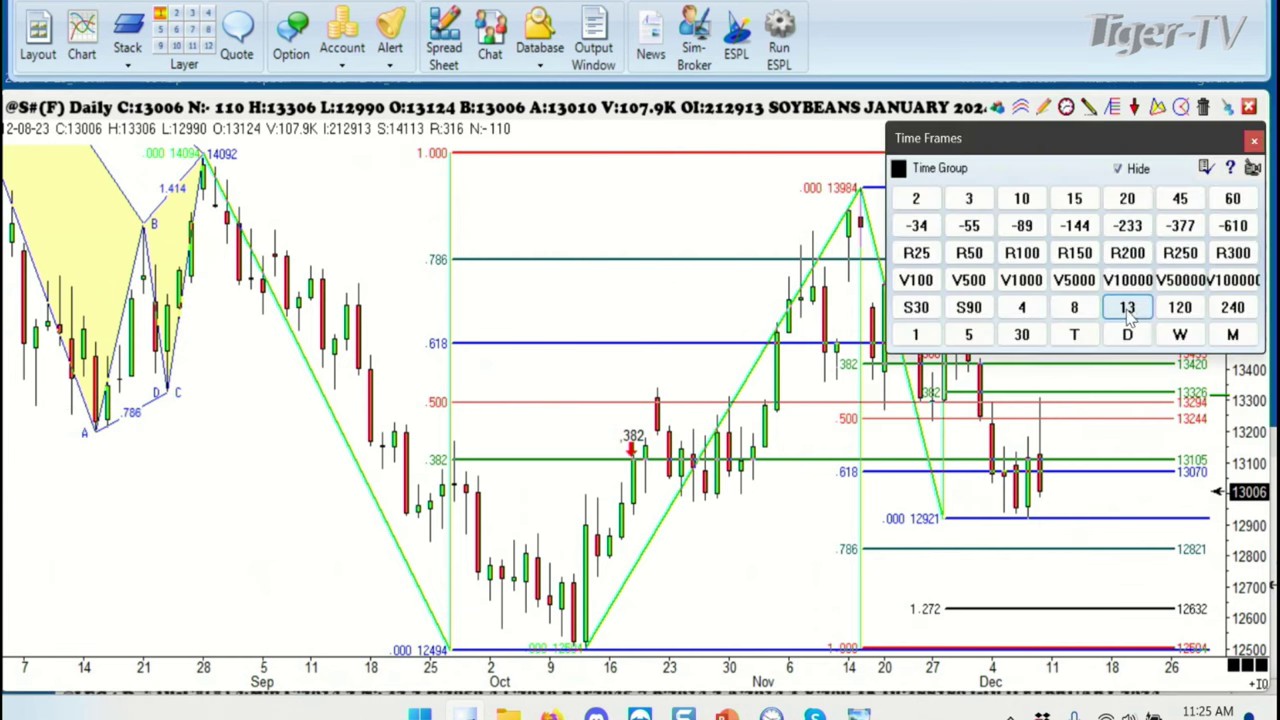
left_click(1127, 308)
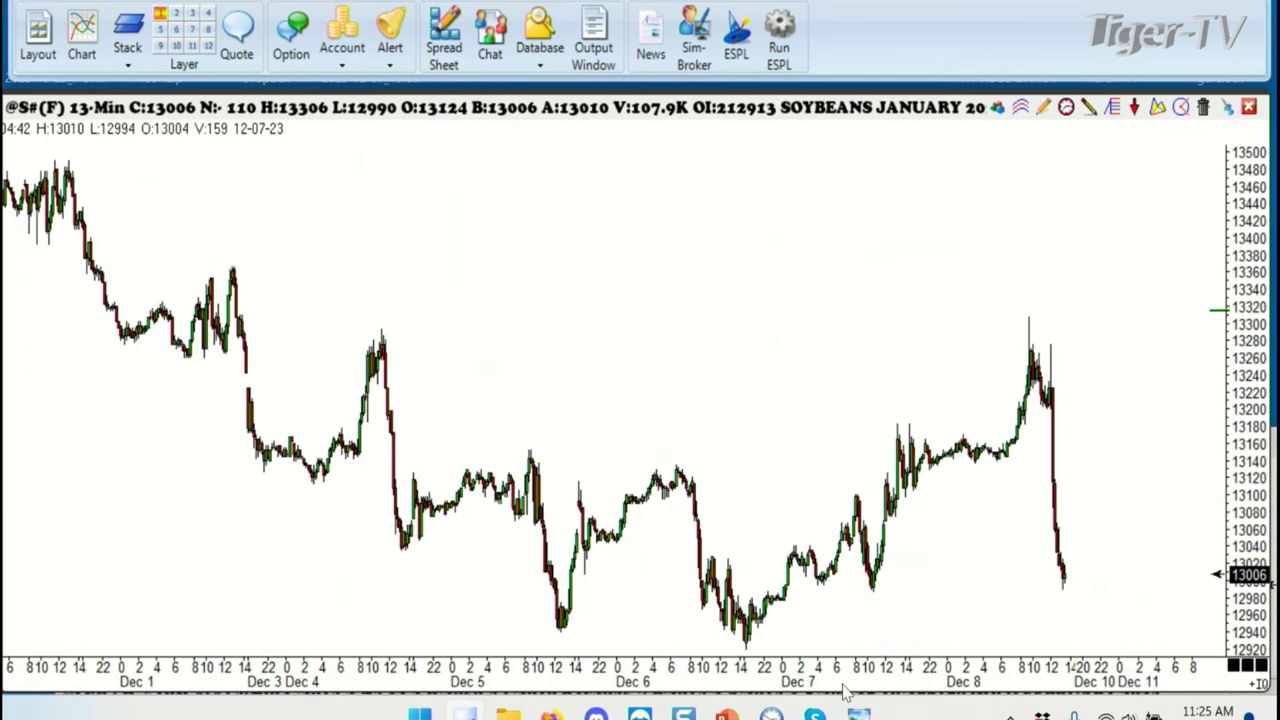
scroll(812, 686, "up", 2)
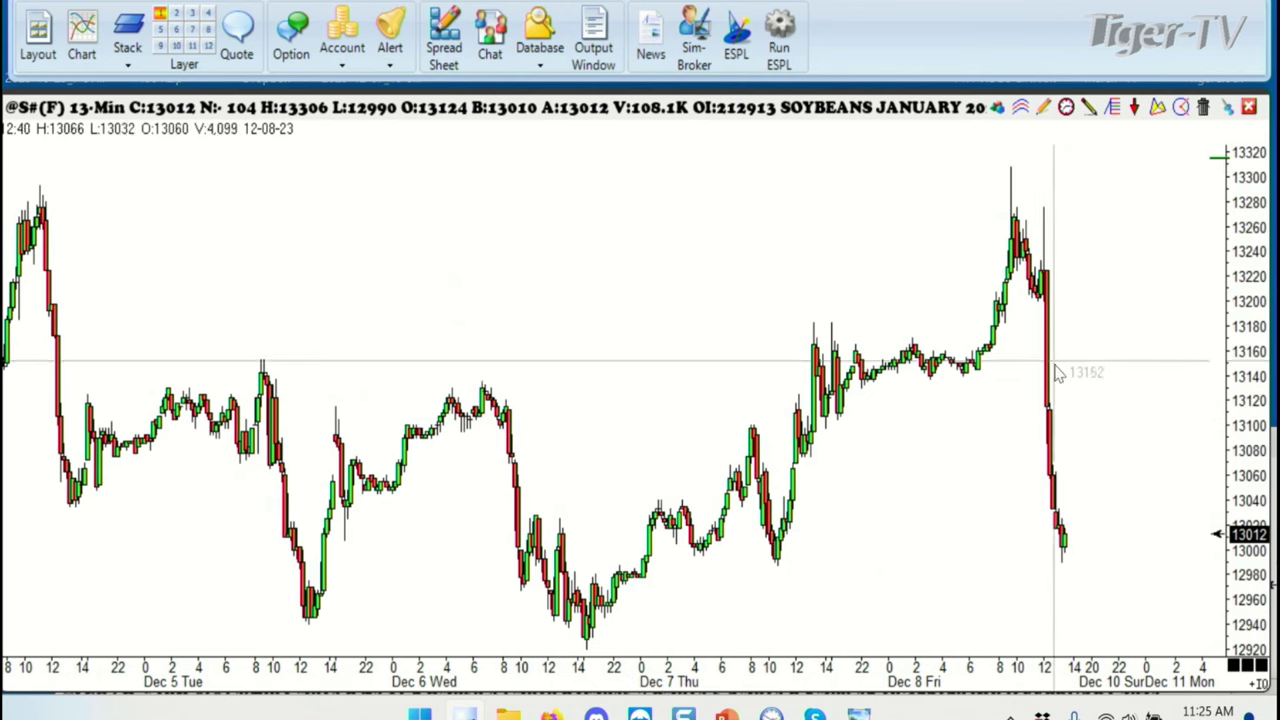
mouse_move(830, 112)
left_mouse_down()
mouse_move(830, 398)
mouse_move(834, 113)
left_mouse_up()
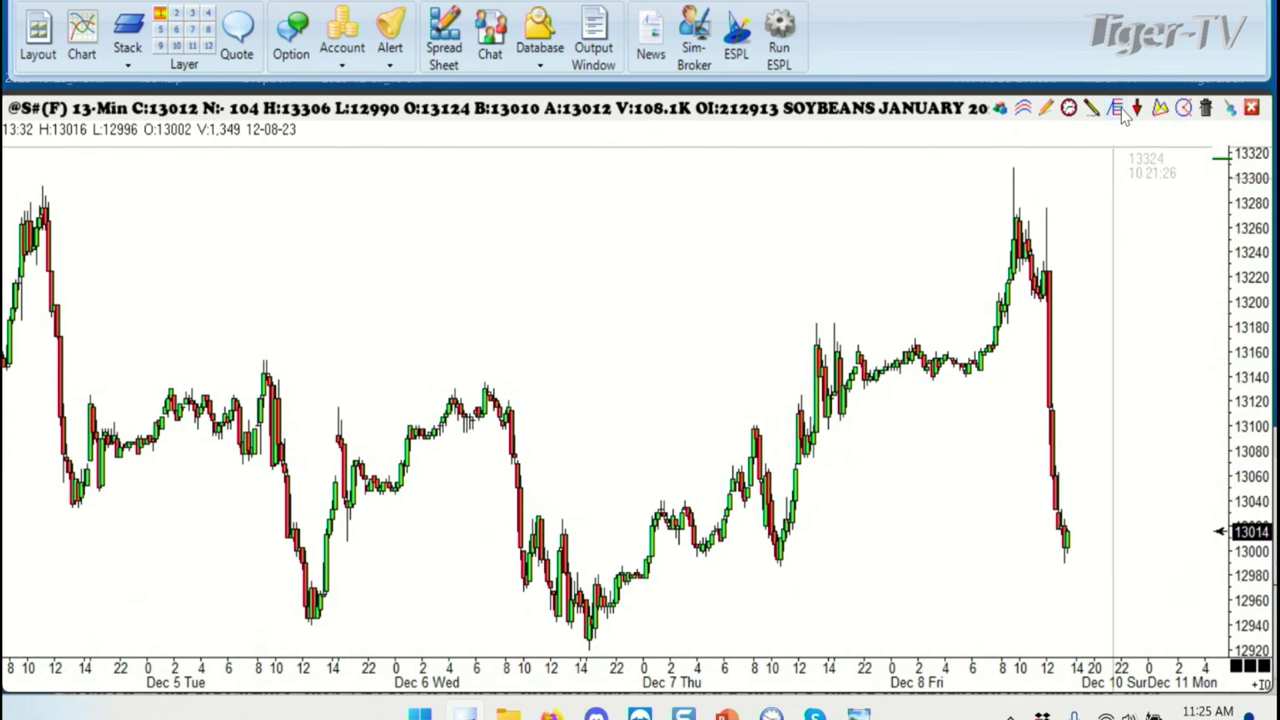
mouse_move(588, 648)
left_mouse_down()
mouse_move(950, 190)
mouse_move(988, 186)
mouse_move(1100, 129)
mouse_move(1086, 137)
left_mouse_up()
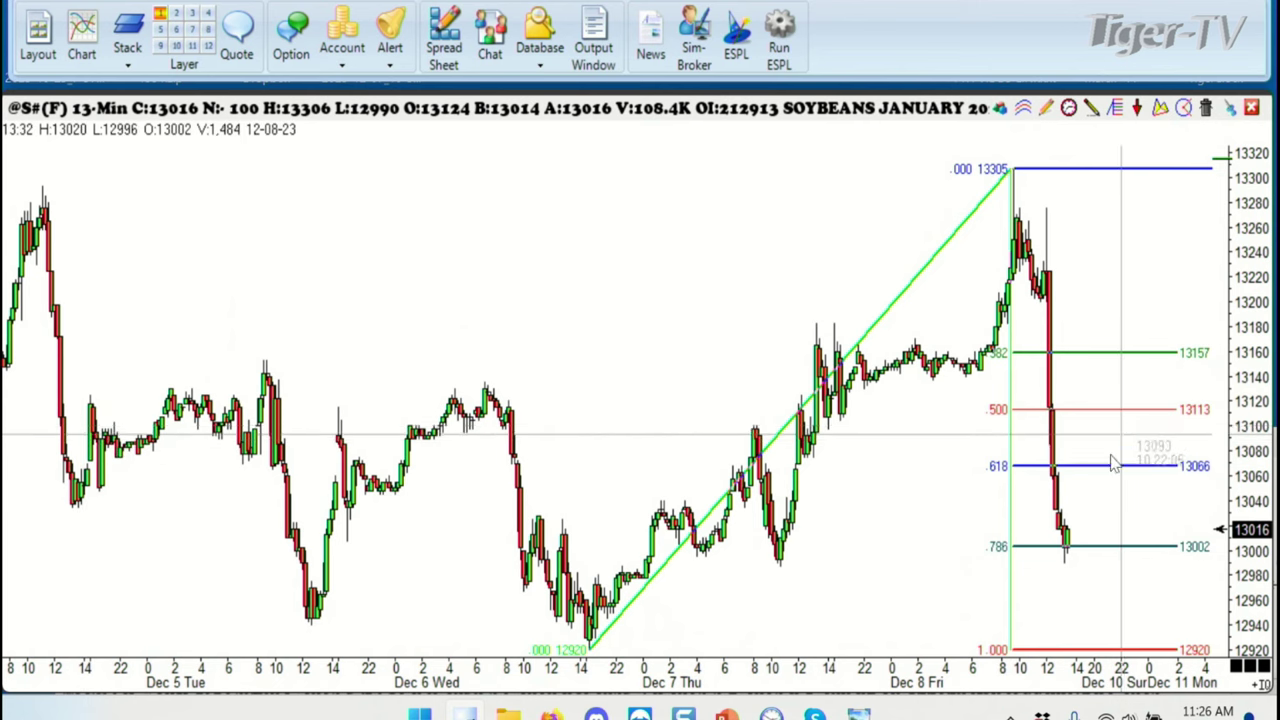
Check the remaining on-air time in Tiger Clock and minimize it again to return to the soybean chart
left_click(771, 714)
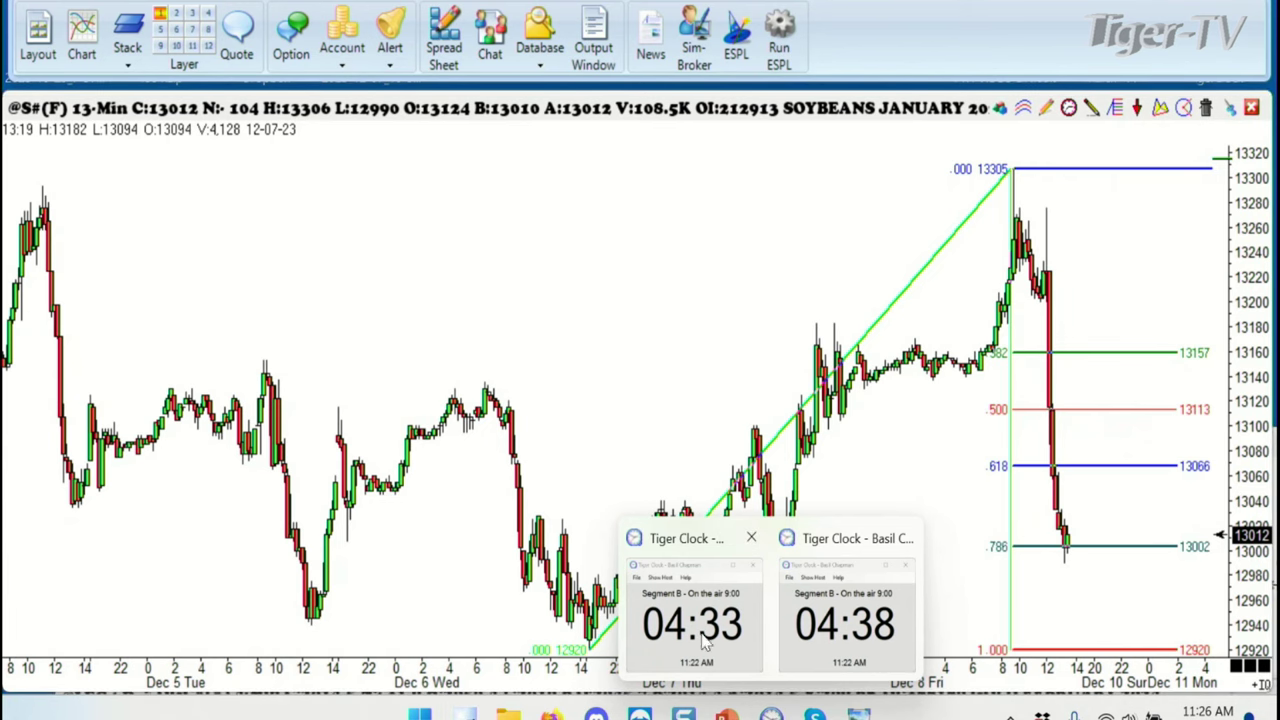
left_click(704, 640)
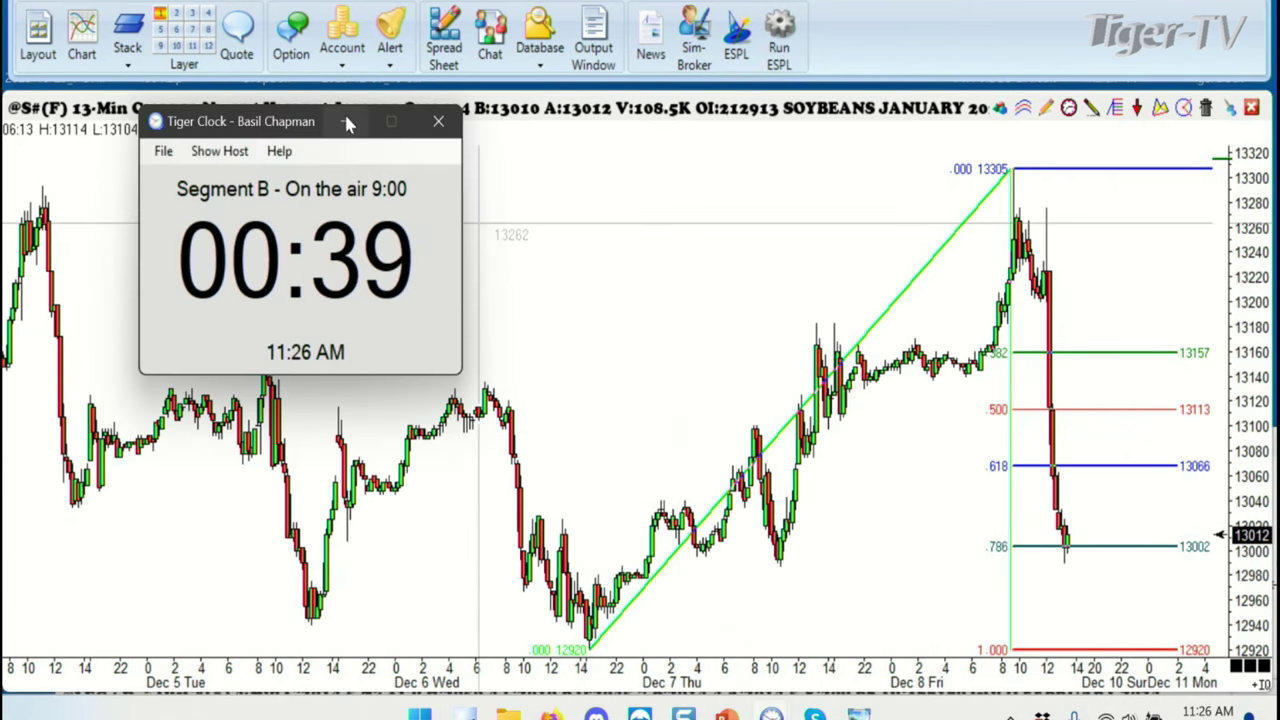
left_click(346, 122)
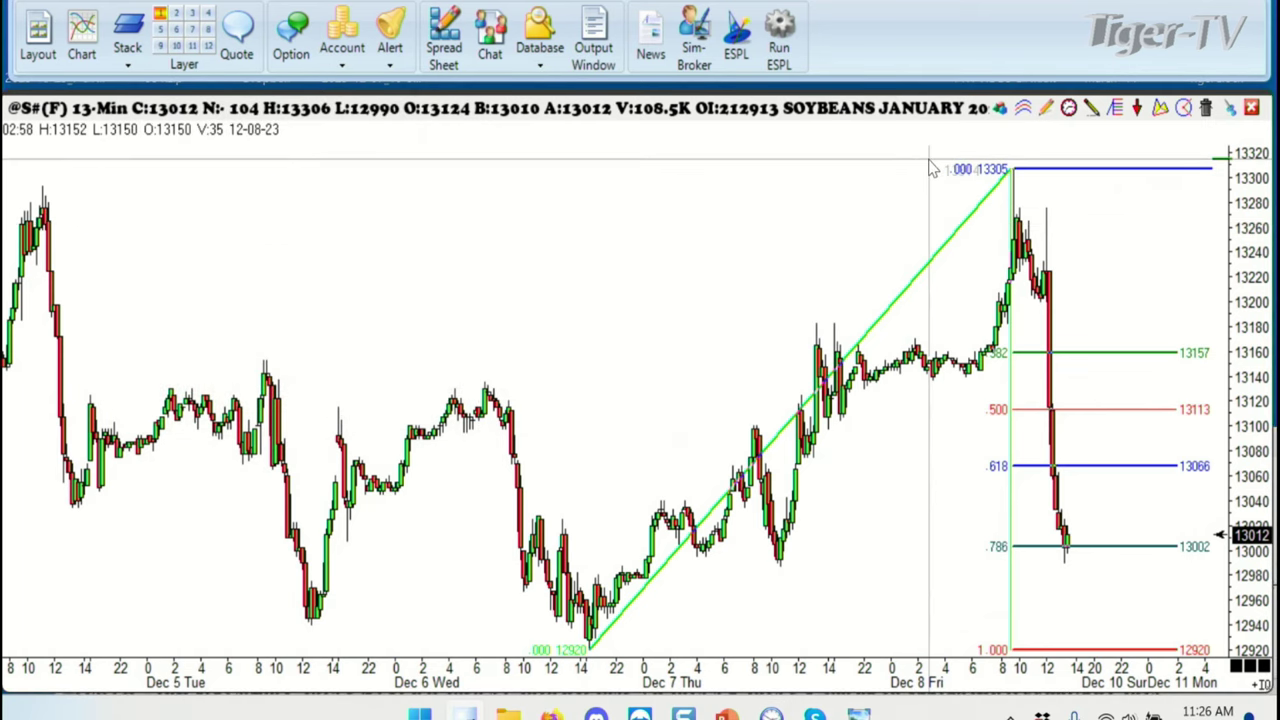
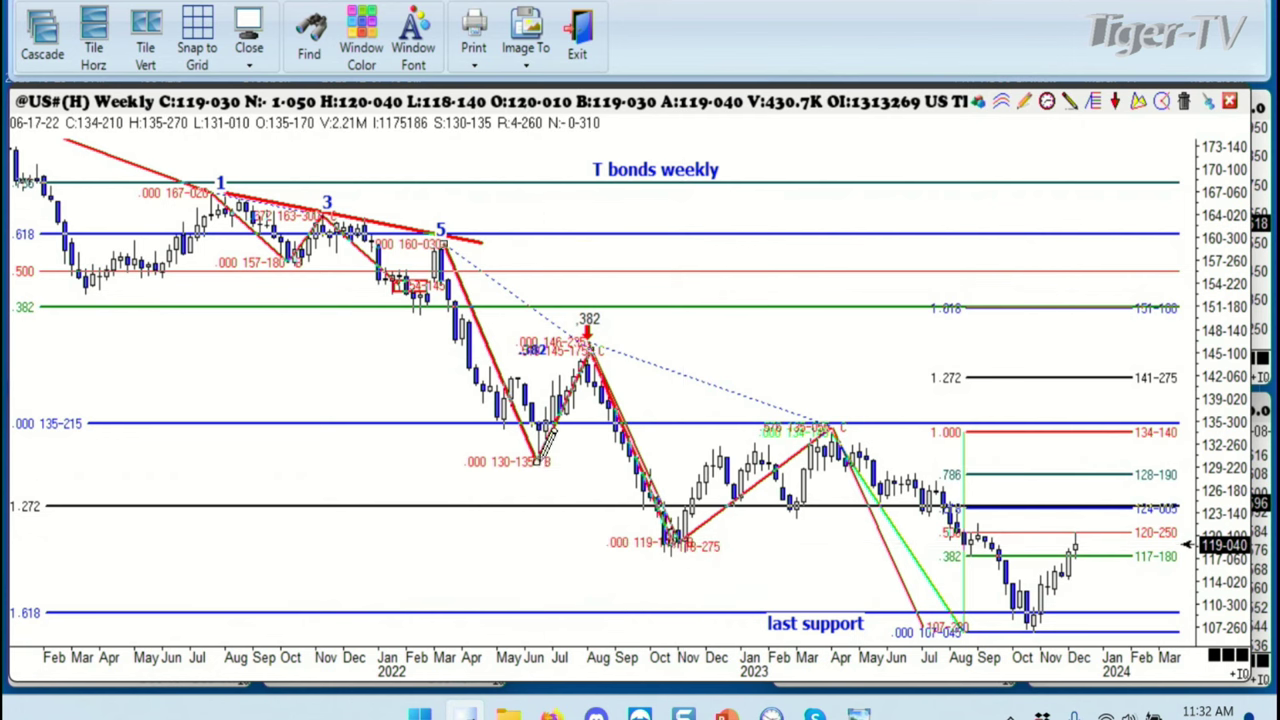
Overlay the 2022 ABC pattern on the October 2023 low of the weekly T bond chart and return it to the 2022 decline
left_click(541, 466)
left_click_drag(541, 468, 1030, 630)
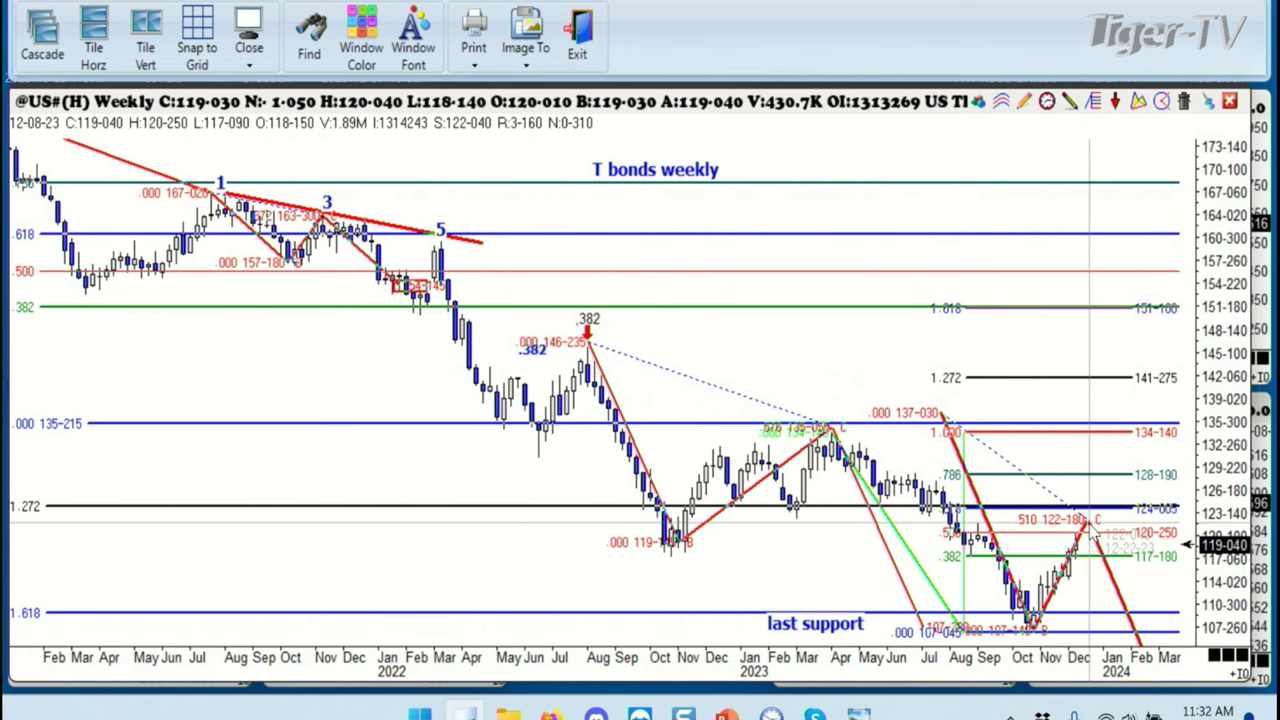
mouse_move(1100, 500)
left_mouse_down()
mouse_move(1010, 470)
mouse_move(690, 430)
mouse_move(588, 336)
left_mouse_up()
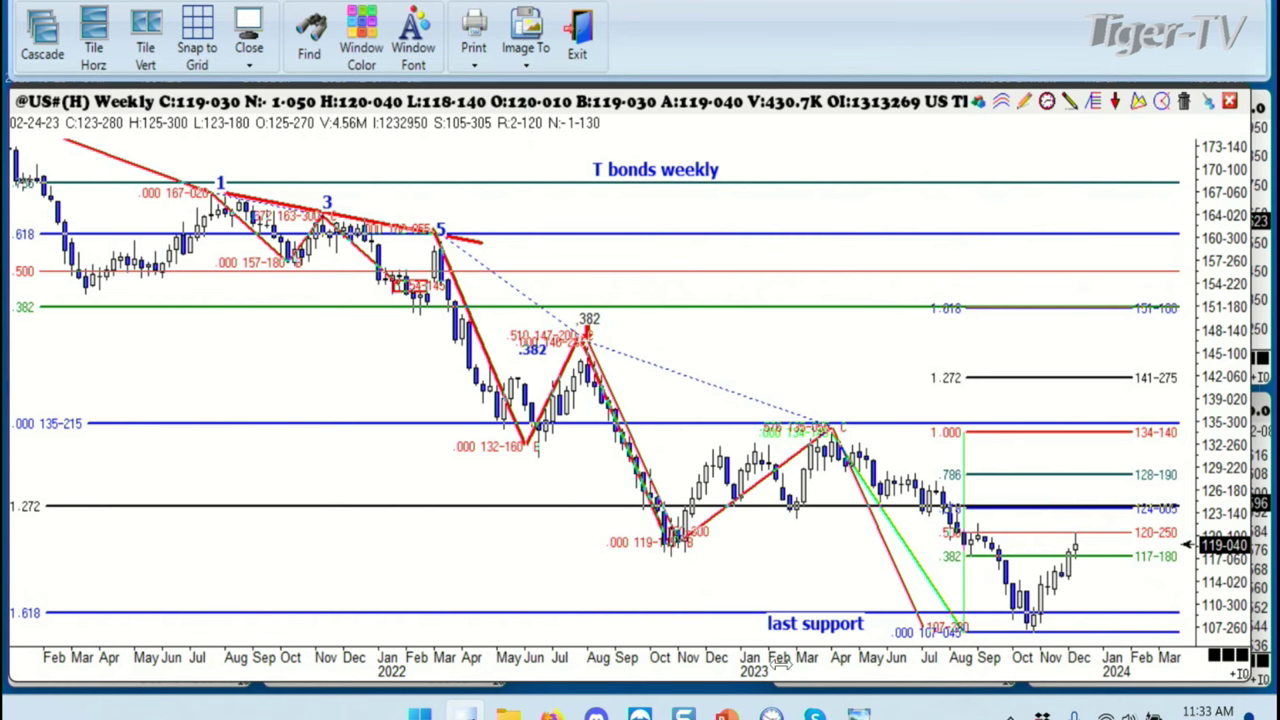
Switch the weekly T bond chart to the daily time frame and stretch its time scale to show mid-August onward
scroll(780, 672, "up", 5)
left_click_drag(650, 574, 590, 532)
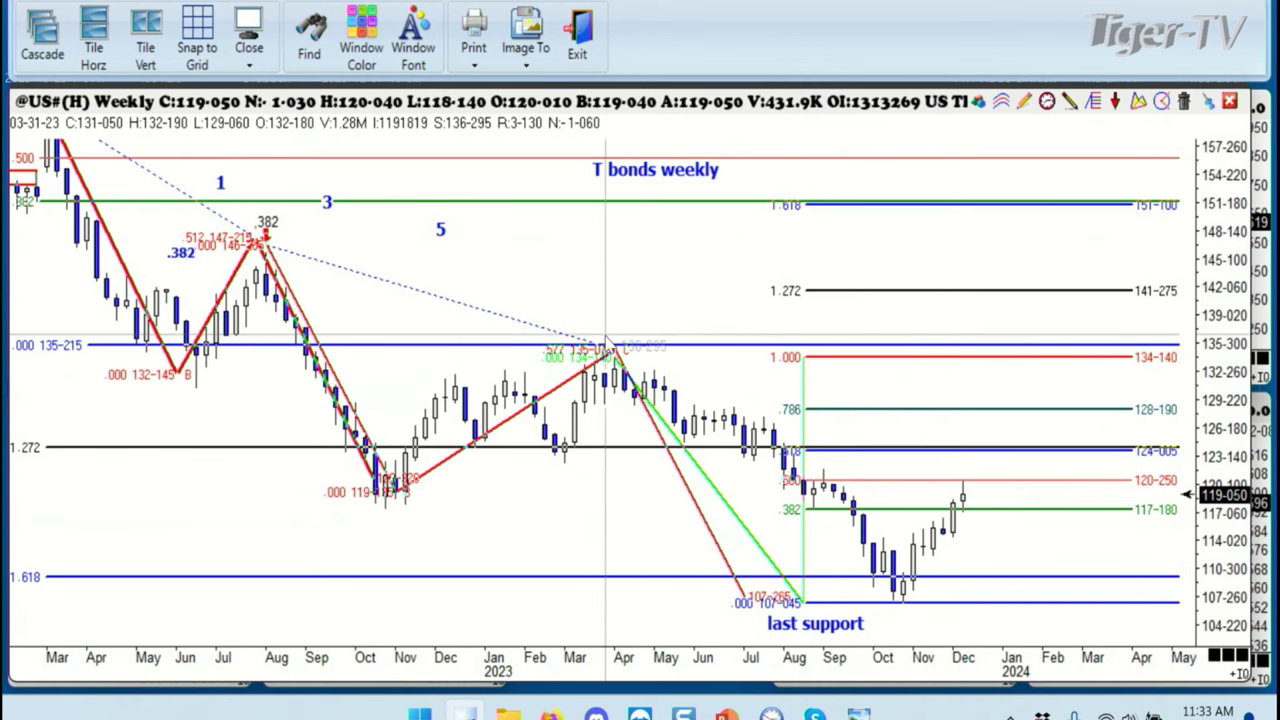
left_click(1046, 102)
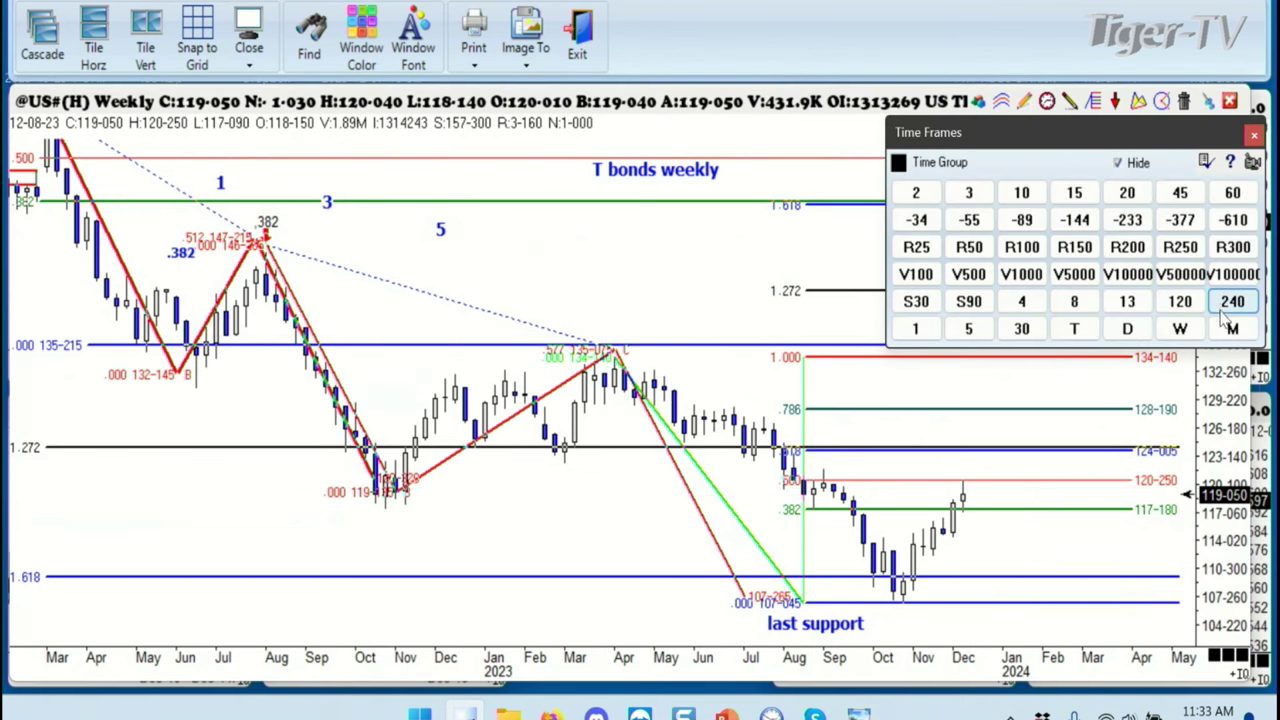
left_click(1128, 330)
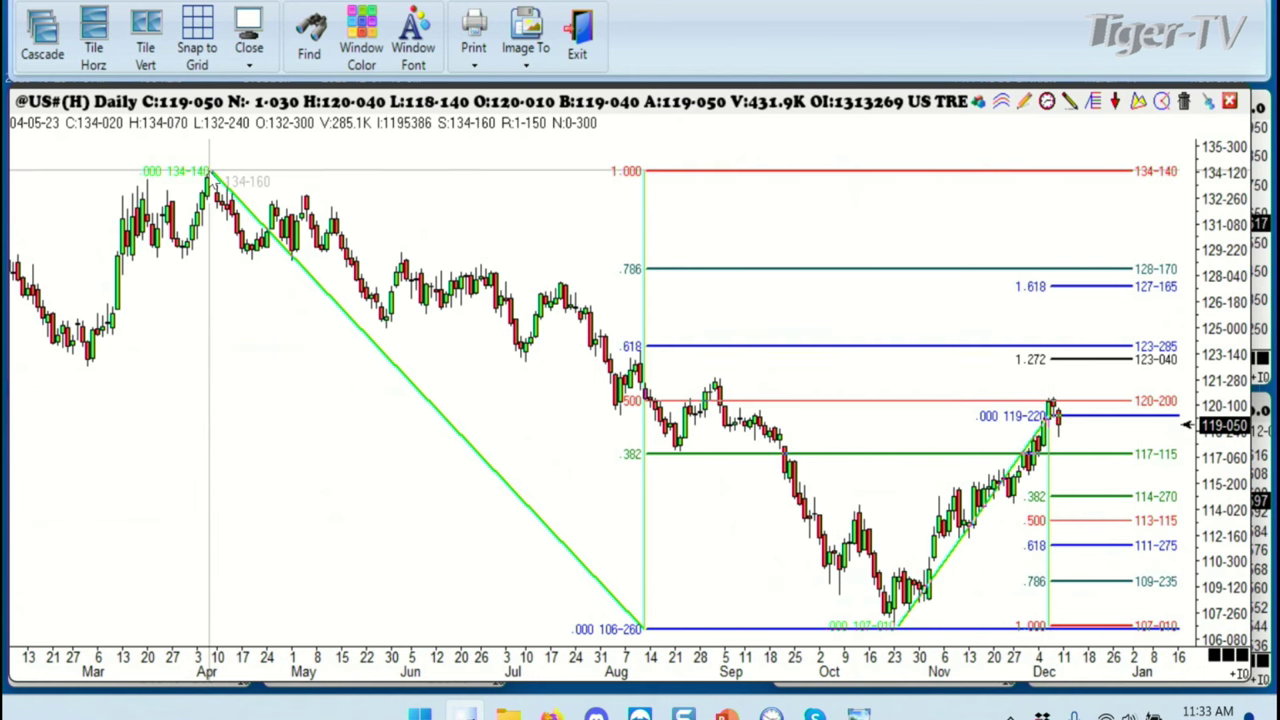
left_click_drag(771, 557, 660, 543)
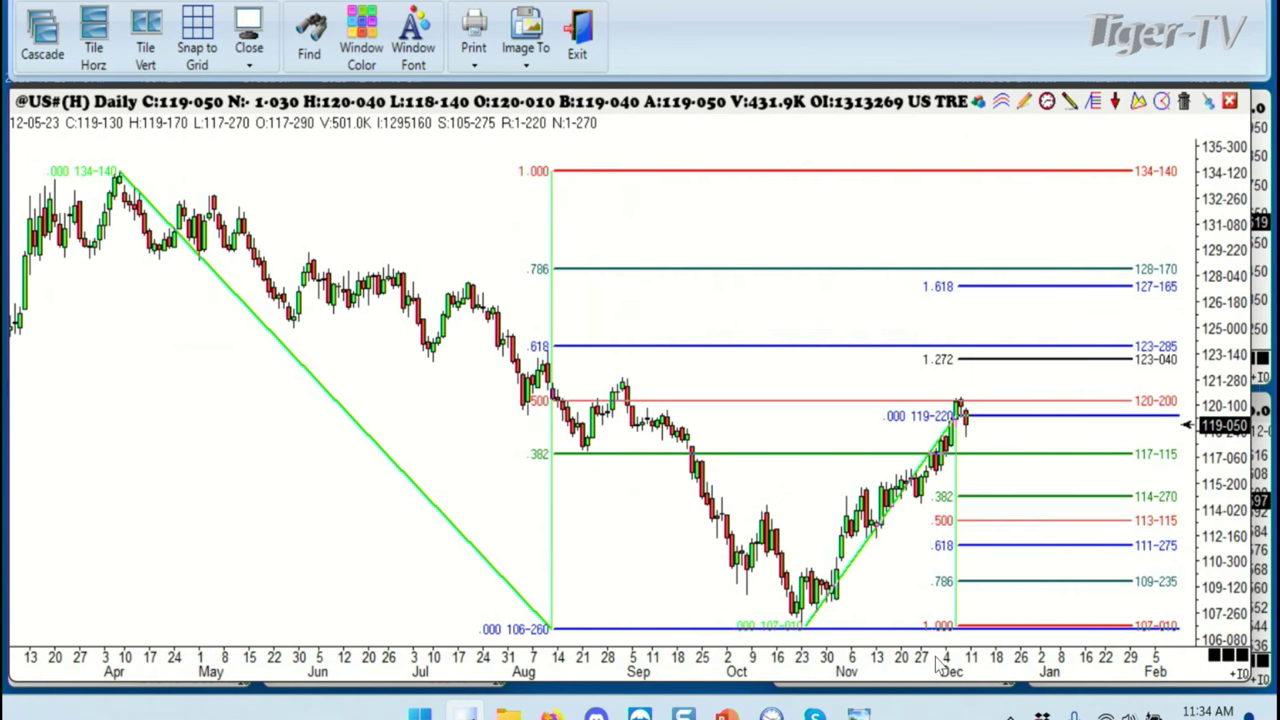
left_click_drag(912, 656, 797, 654)
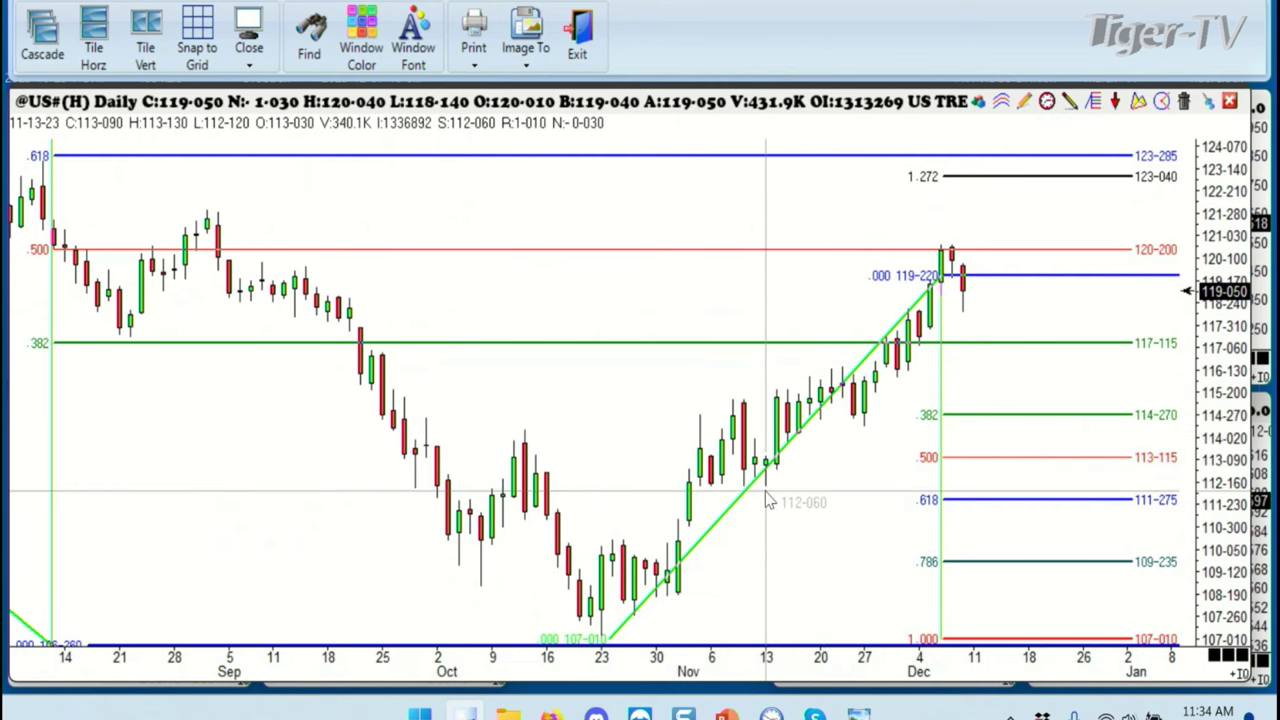
Clear all drawings from the daily T bond chart and draw a Fibonacci retracement from the October 23 low to the early-November high
left_click(1184, 102)
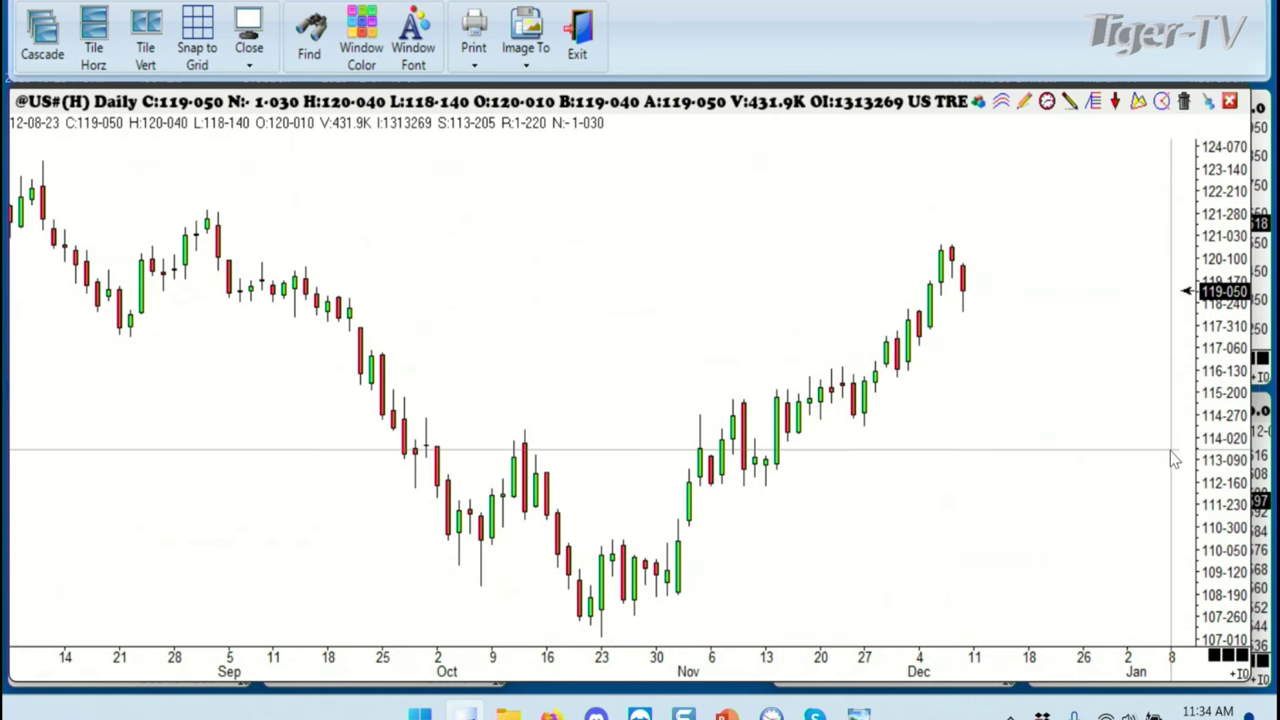
left_click(1096, 104)
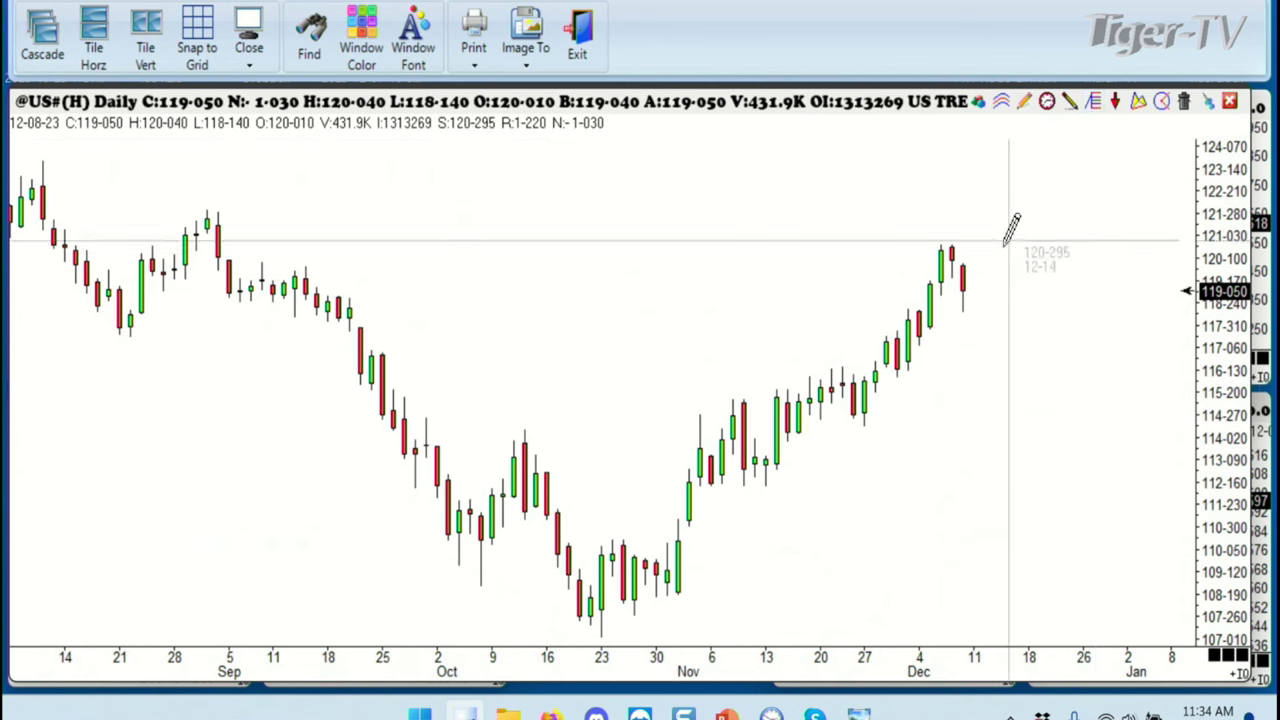
mouse_move(602, 633)
left_mouse_down()
mouse_move(672, 494)
mouse_move(730, 449)
mouse_move(733, 399)
left_mouse_up()
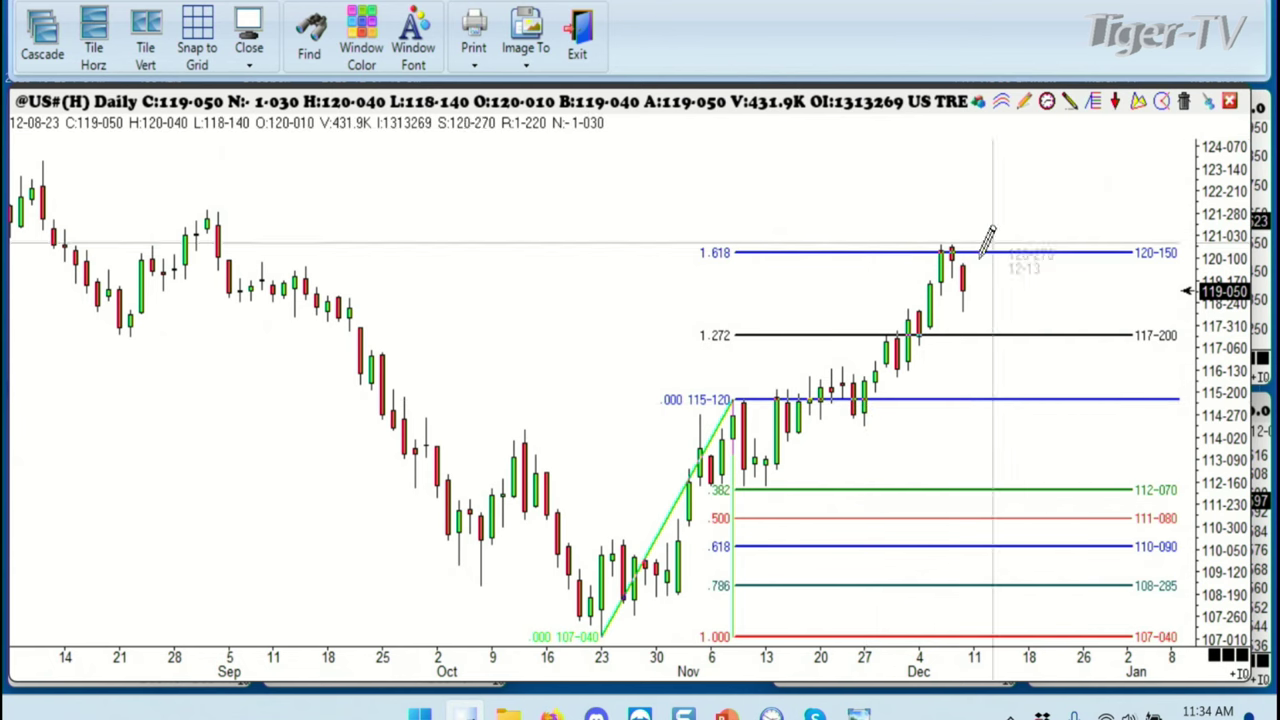
Draw a Fibonacci retracement on the upswing from the November 13 low to the late-November high and delete it
left_click_drag(765, 490, 840, 372)
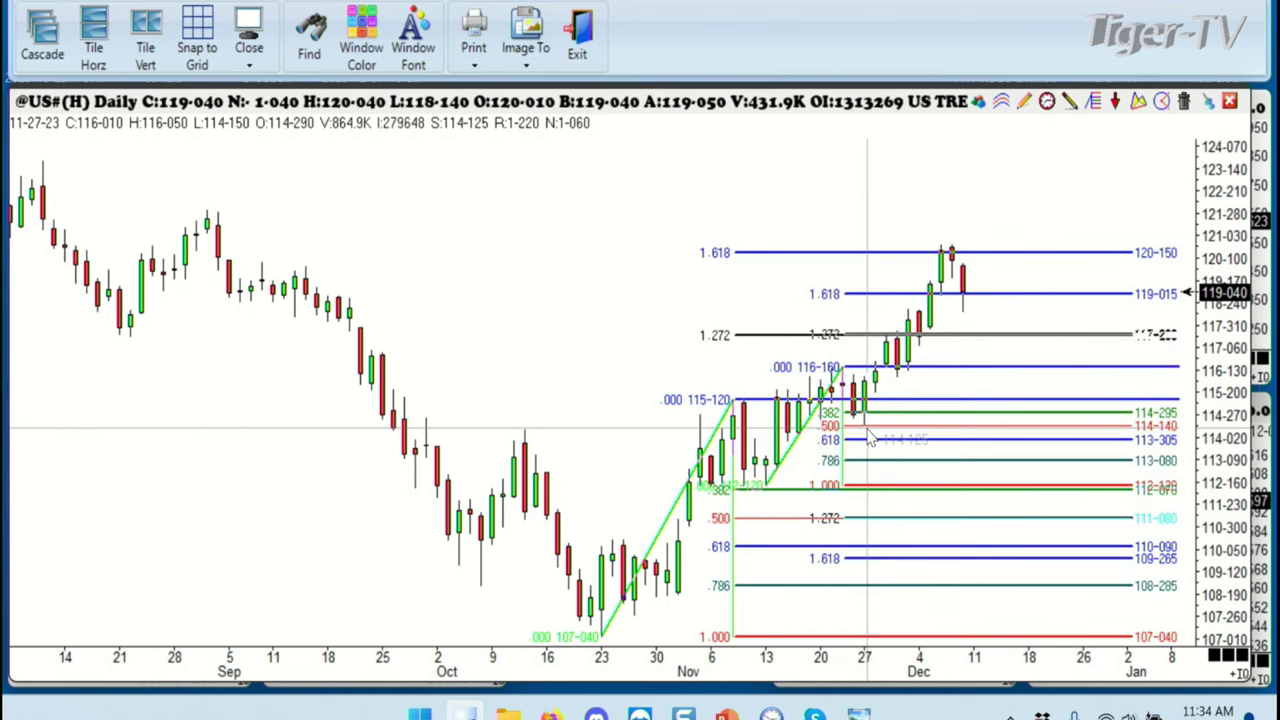
left_click(1184, 101)
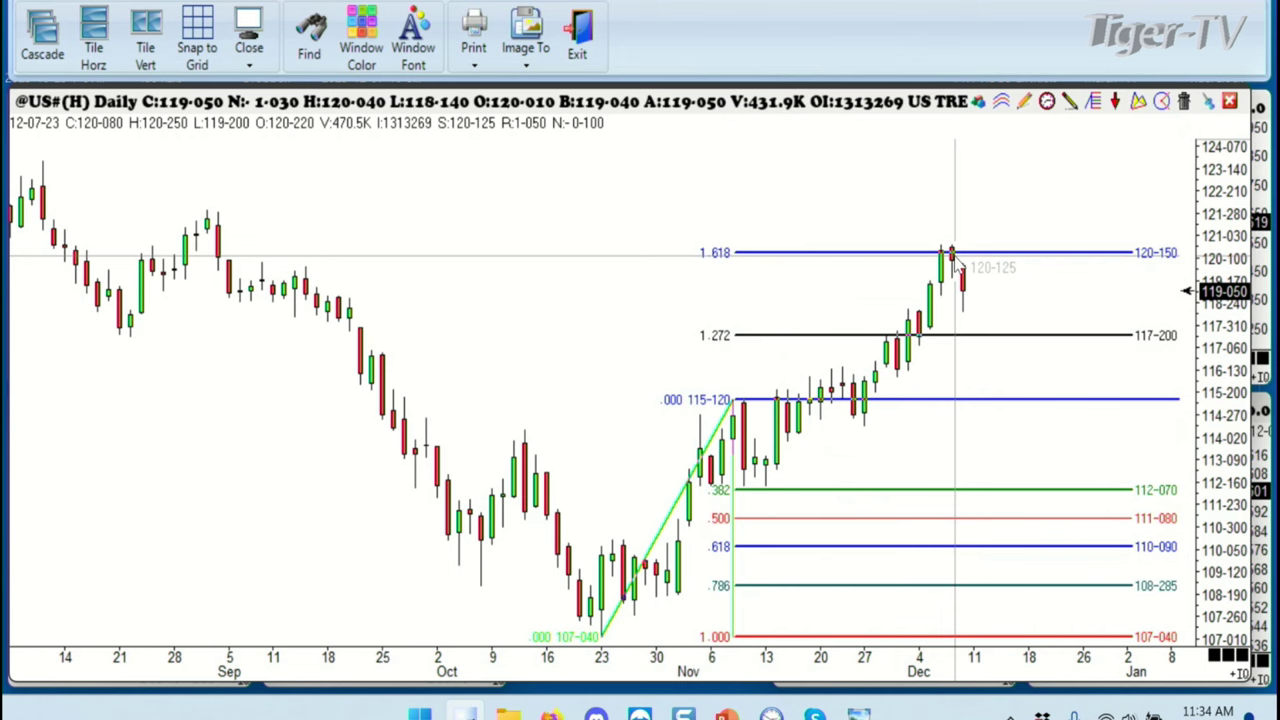
Switch the T bond chart to the 240-minute time frame and stretch its time scale to show the rally from late November
left_click(1046, 102)
left_click(1233, 305)
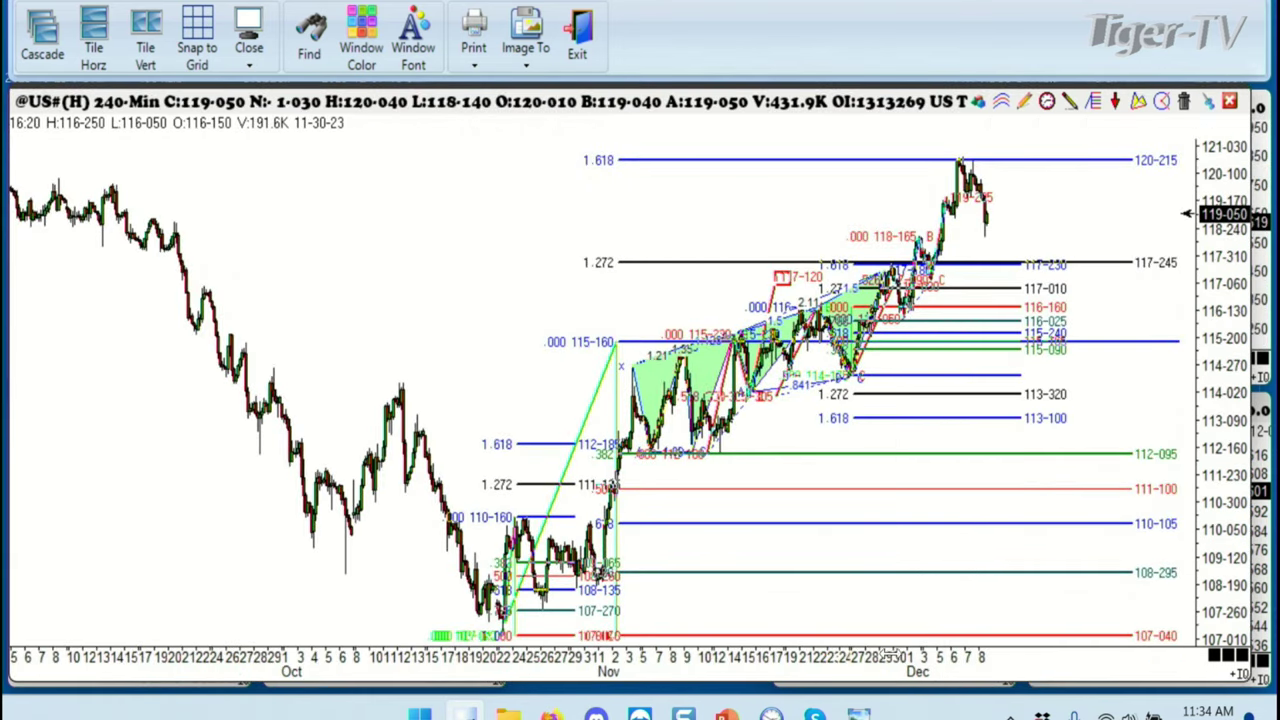
scroll(884, 655, "up", 4)
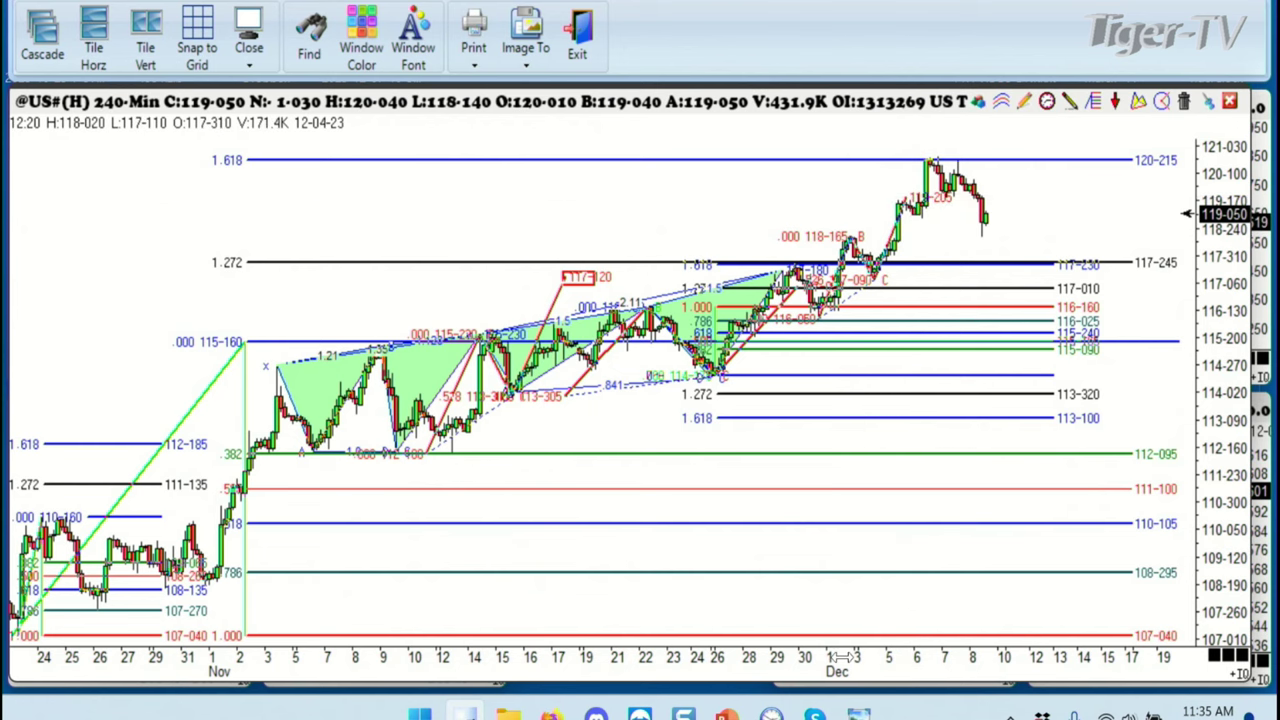
scroll(842, 657, "up", 3)
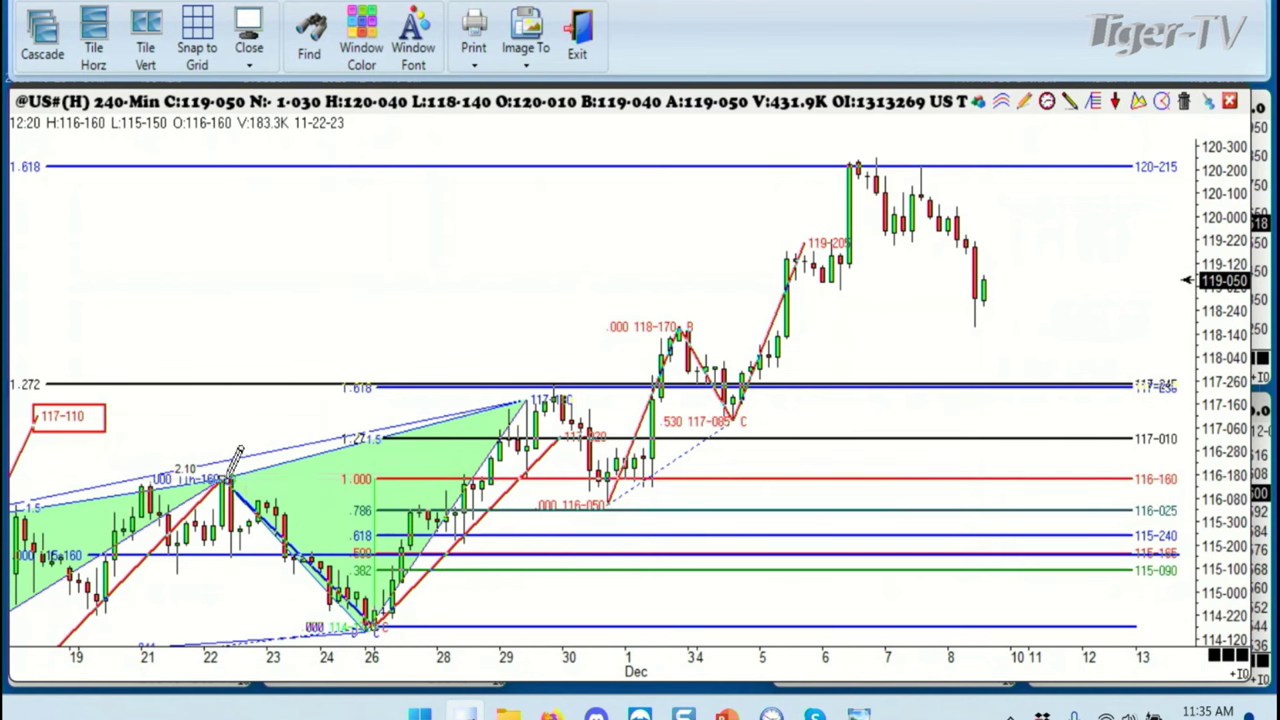
Draw a Fibonacci retracement on the 240-minute T bond chart from the November 26 low to the December 6 high
left_click(688, 342)
left_click(858, 162)
left_click(1020, 311)
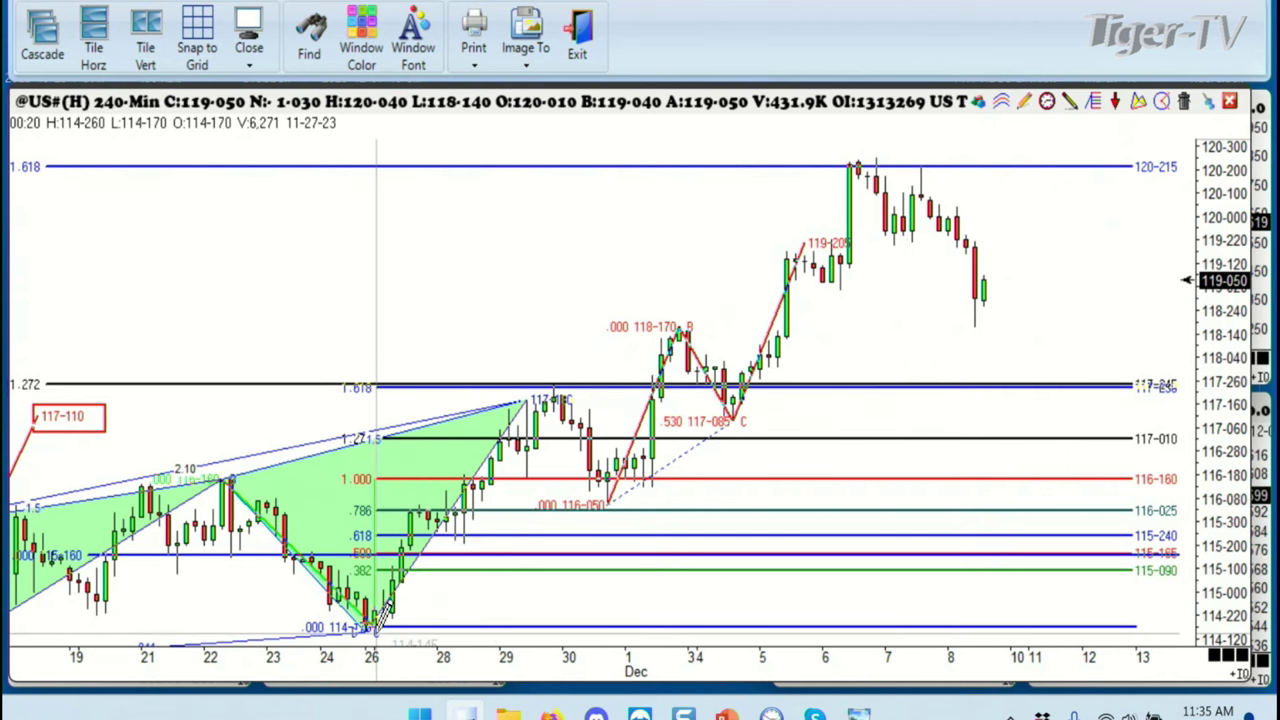
mouse_move(378, 627)
left_mouse_down()
mouse_move(580, 420)
mouse_move(777, 171)
mouse_move(877, 131)
mouse_move(878, 152)
left_mouse_up()
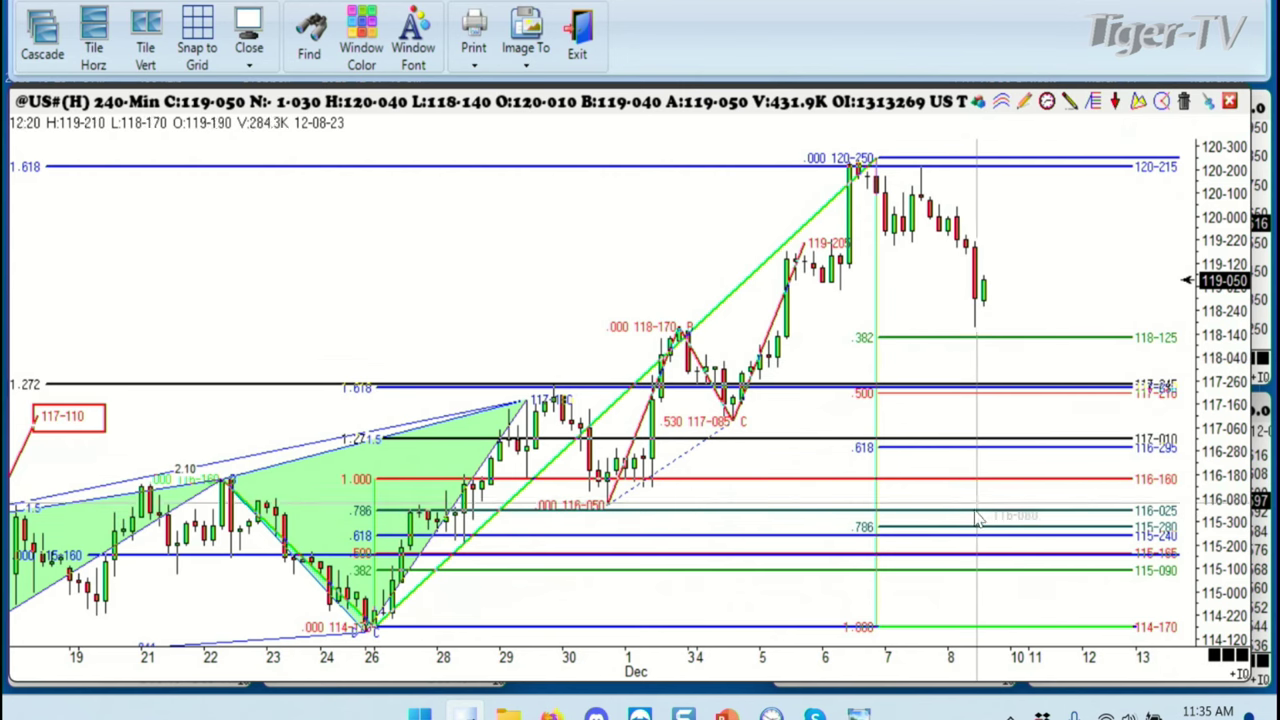
Draw a Fibonacci retracement of the whole T bond rally from the October 23 low to the December 6 high
scroll(900, 650, "down", 5)
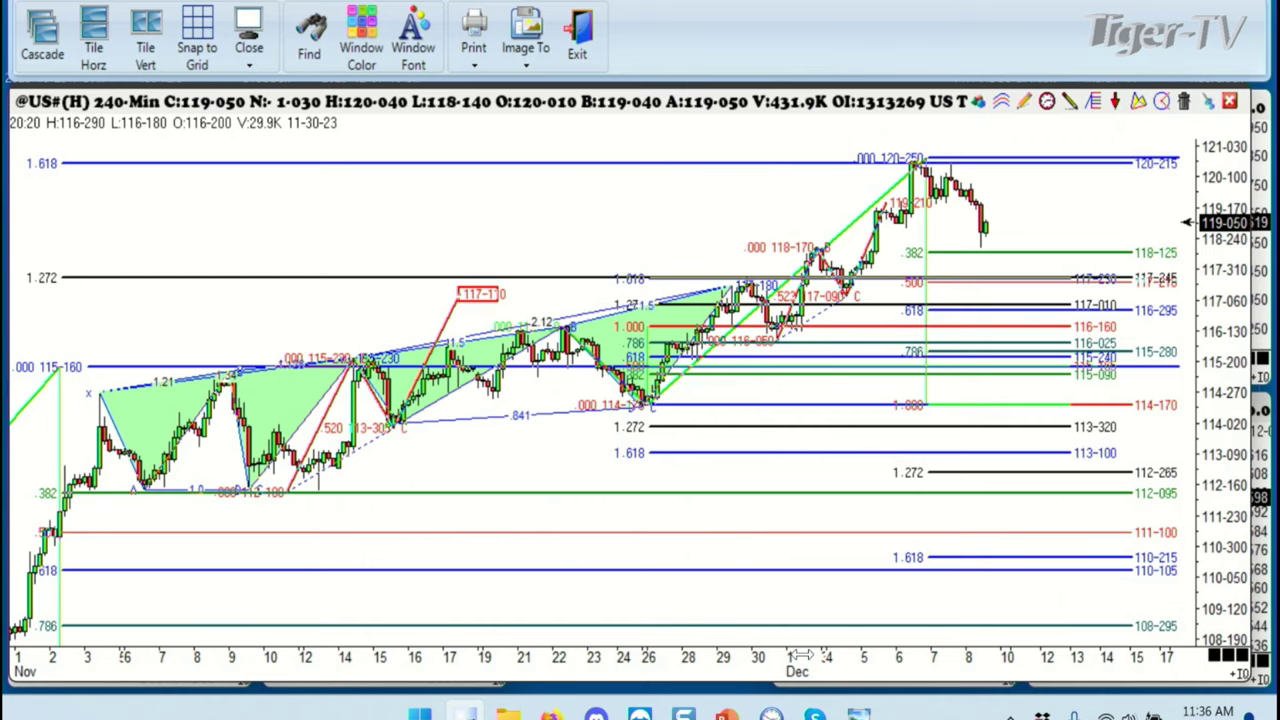
scroll(800, 655, "down", 3)
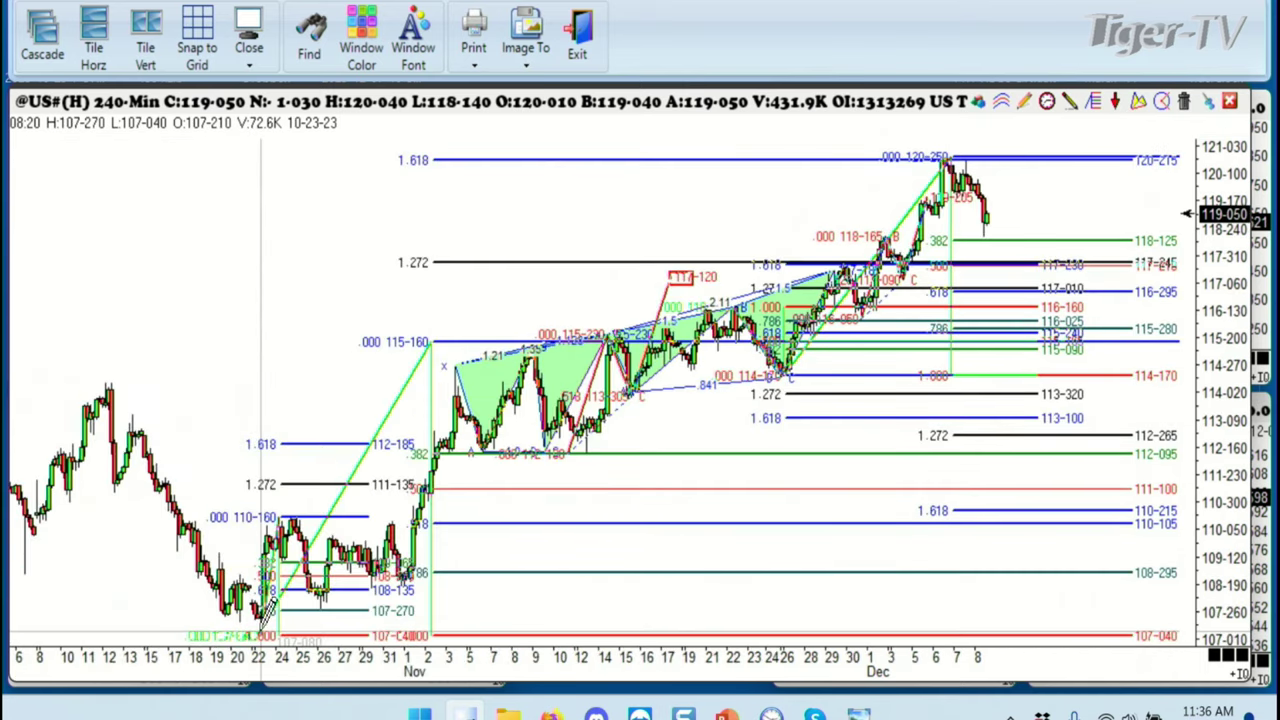
mouse_move(265, 610)
left_mouse_down()
mouse_move(757, 206)
mouse_move(900, 180)
mouse_move(943, 114)
mouse_move(950, 192)
left_mouse_up()
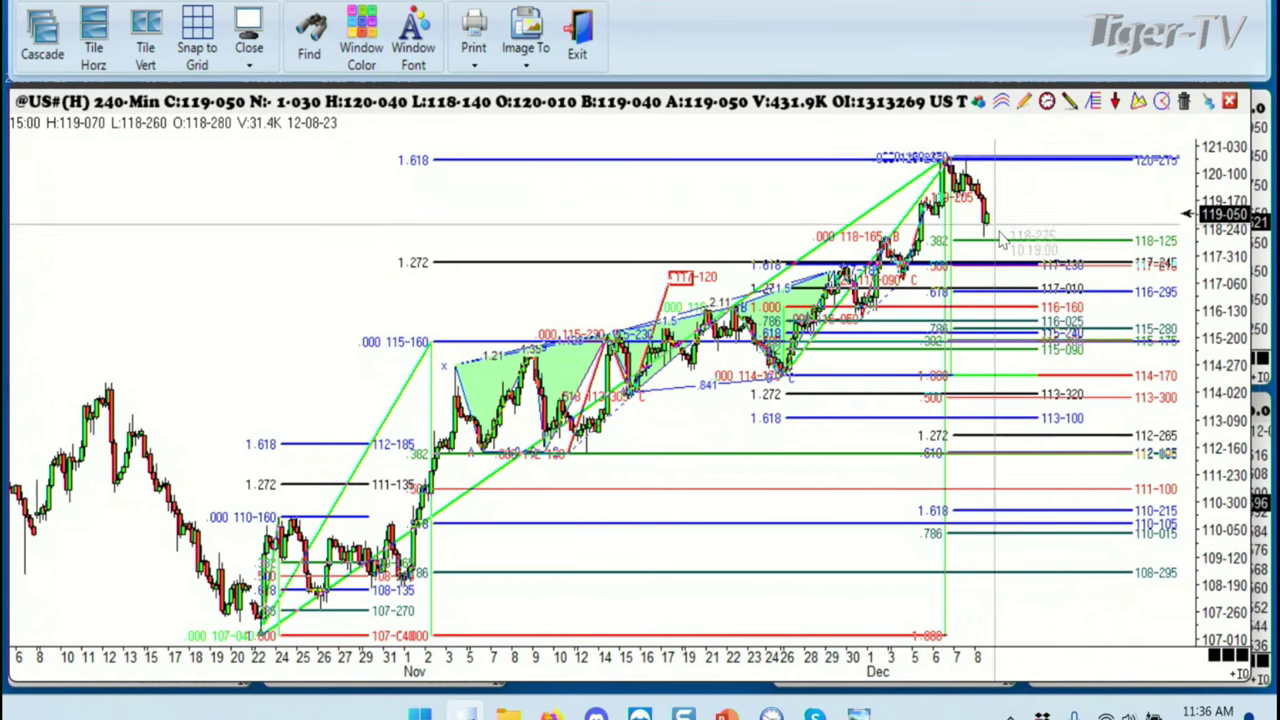
left_click_drag(960, 662, 843, 650)
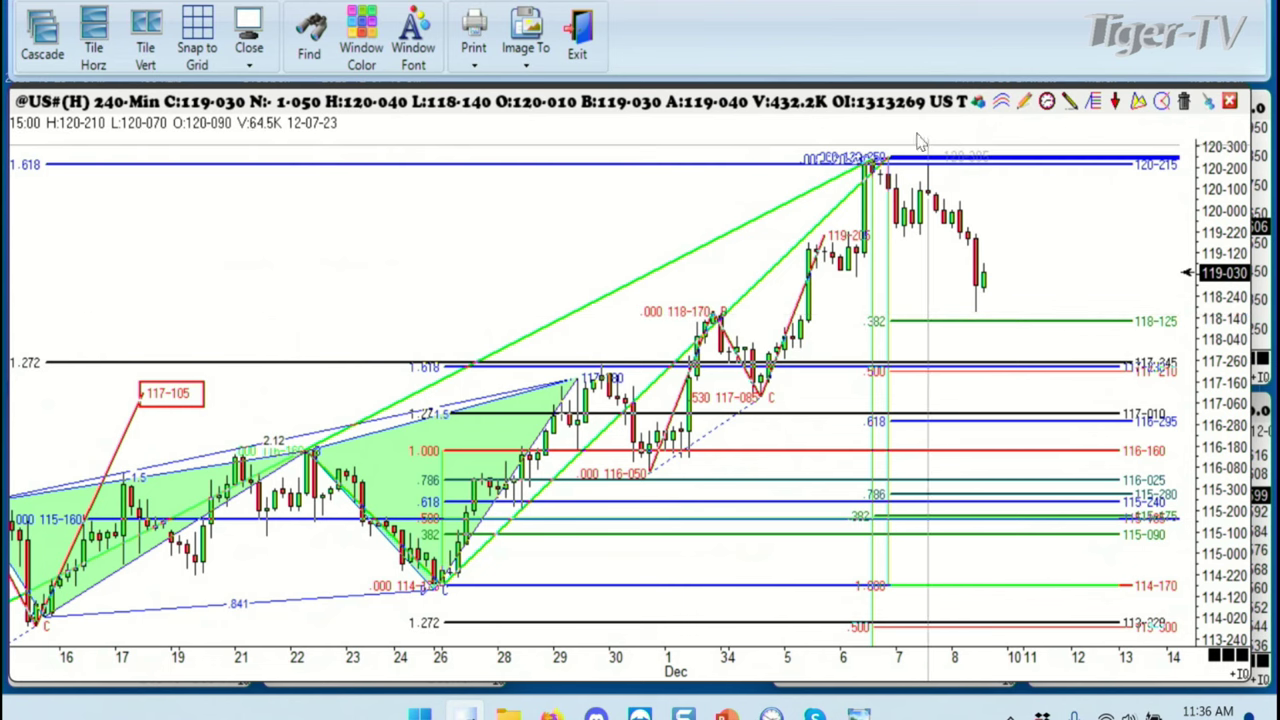
Move the T bond chart aside and bring the small crude oil chart behind it to the front
left_click_drag(855, 115, 909, 116)
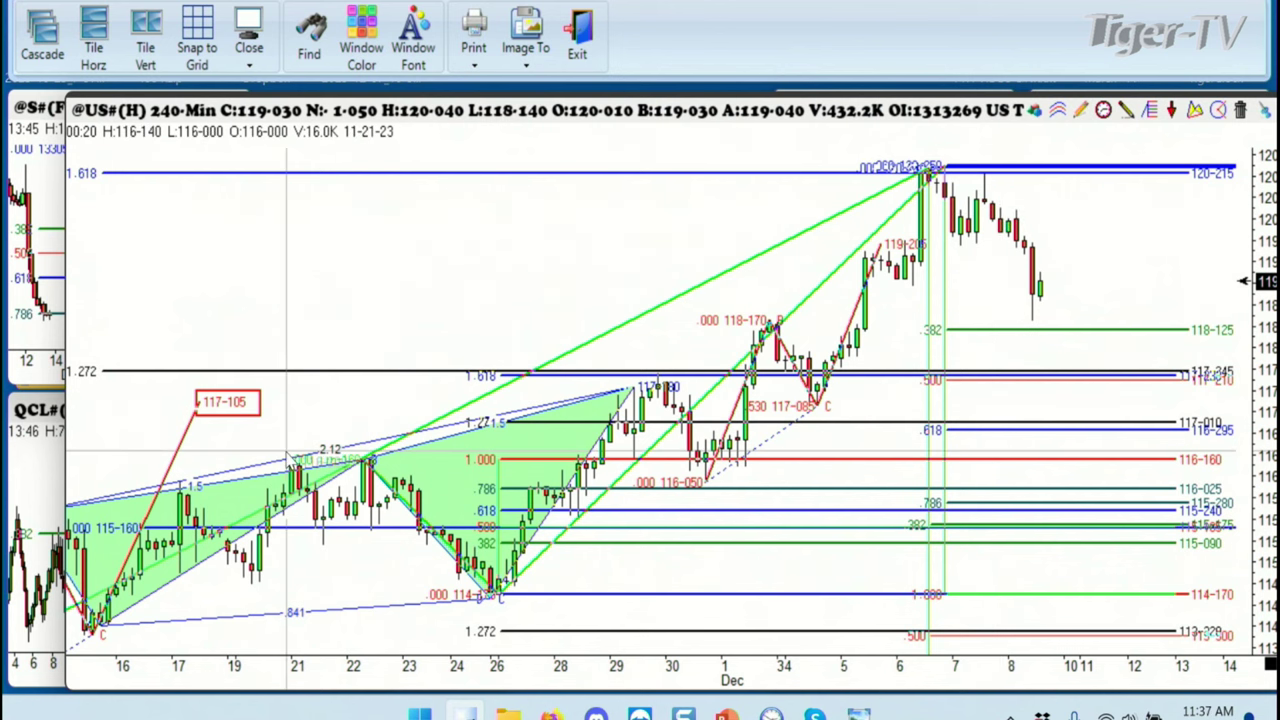
left_click(24, 449)
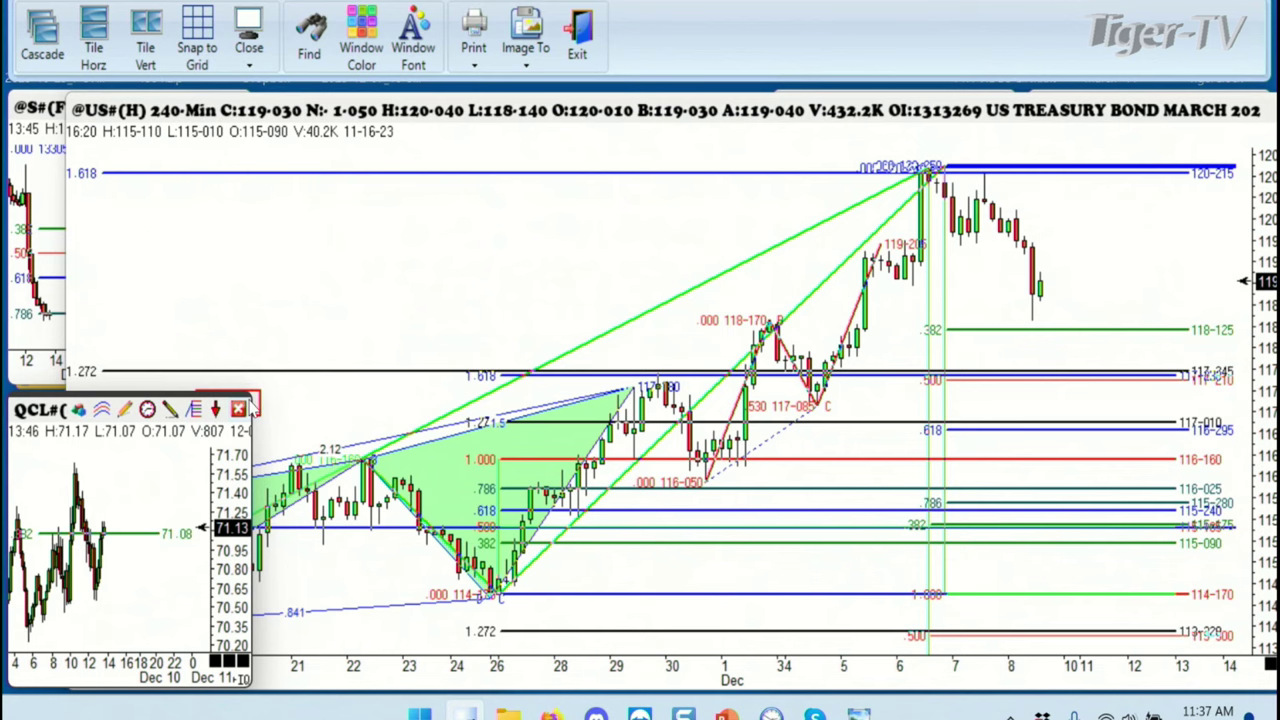
Enlarge the 13-minute crude oil chart and draw a Fibonacci retracement from the December 7 low at 68.80 to the early December 8 high at 71.23
left_click_drag(254, 396, 1275, 94)
left_click_drag(889, 660, 810, 660)
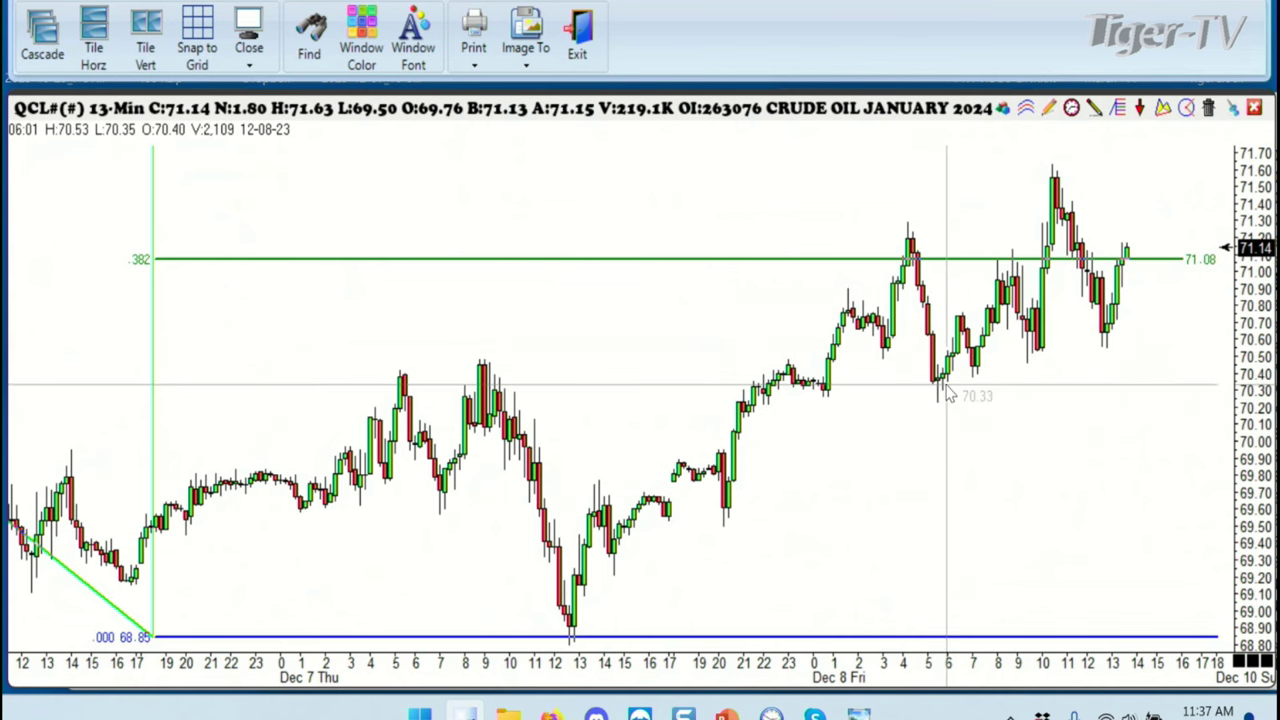
left_click(1122, 108)
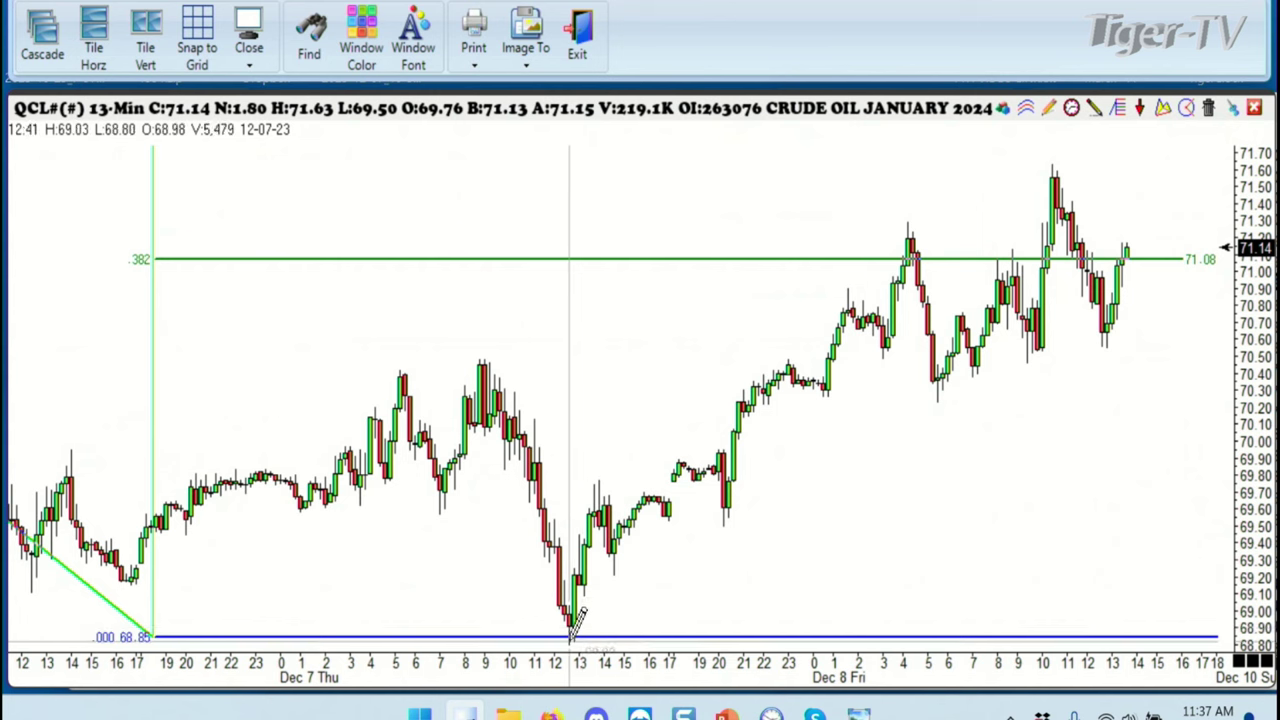
left_click_drag(570, 642, 914, 217)
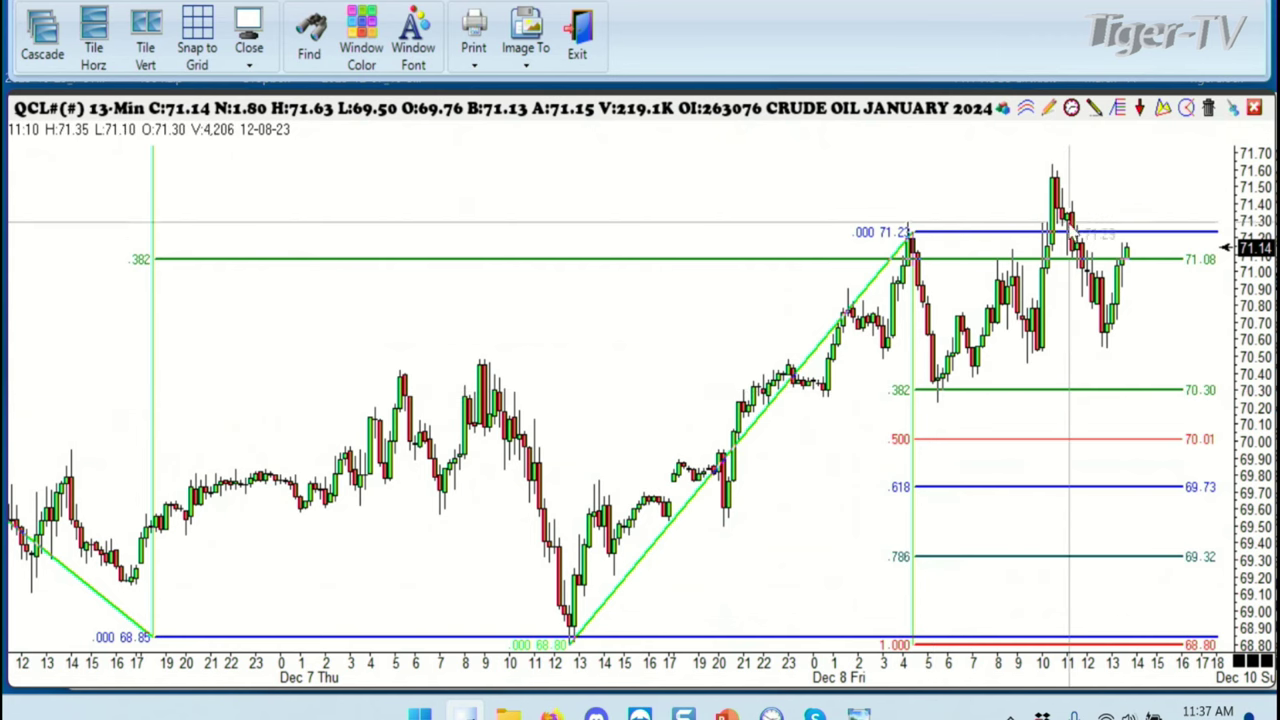
Draw an ABCD pattern on the December 8 crude oil rally, starting at 70.31 with B at 71.13 and C at about 70.52
left_click_drag(1072, 597, 749, 629)
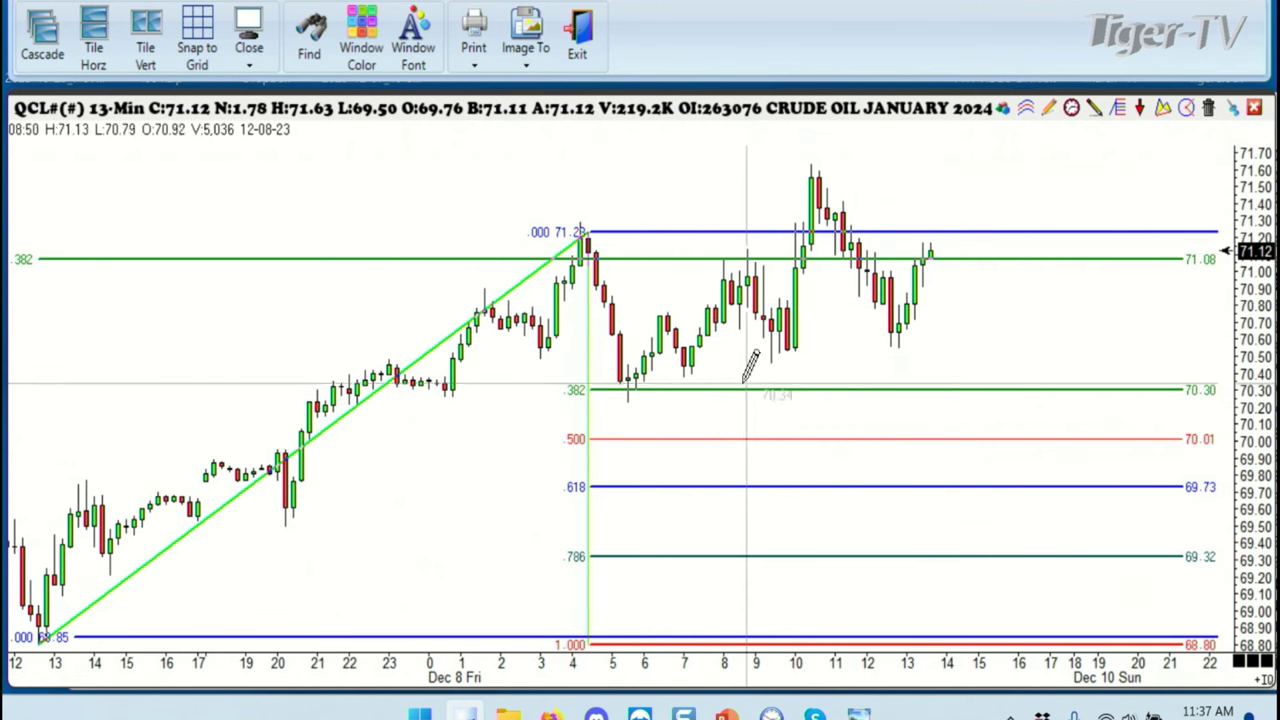
left_click_drag(717, 387, 728, 363)
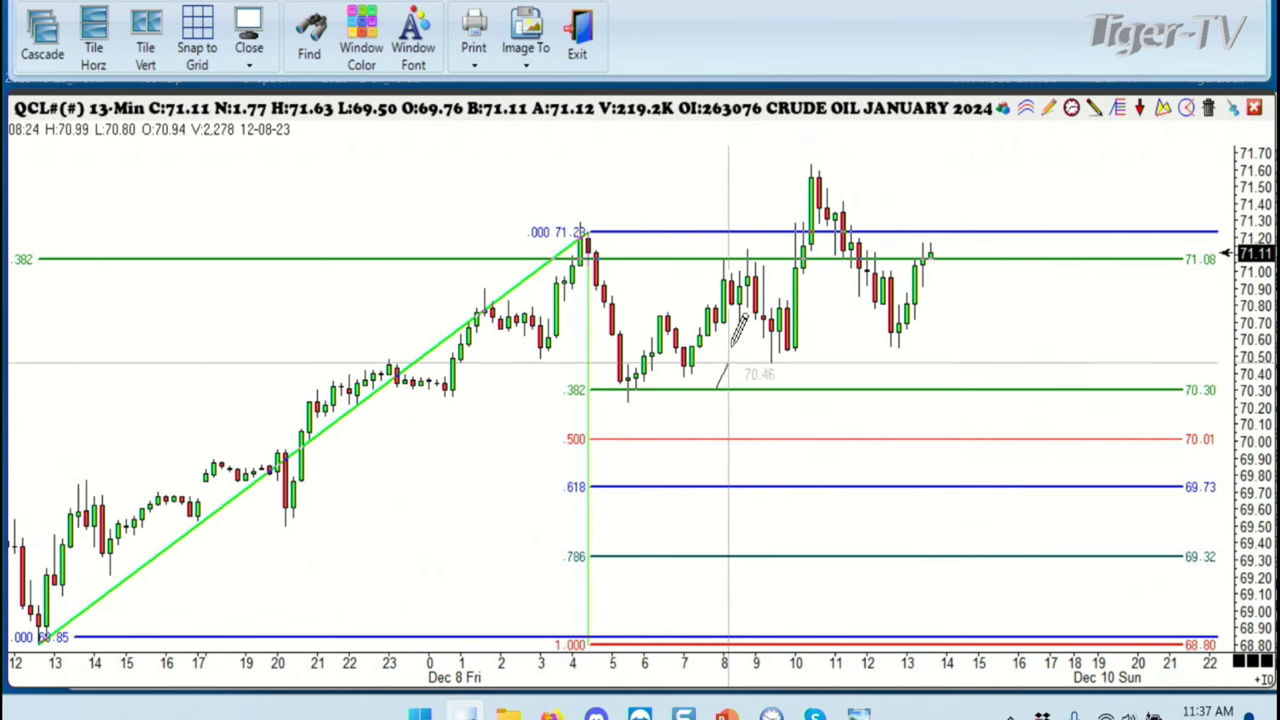
left_click(753, 245)
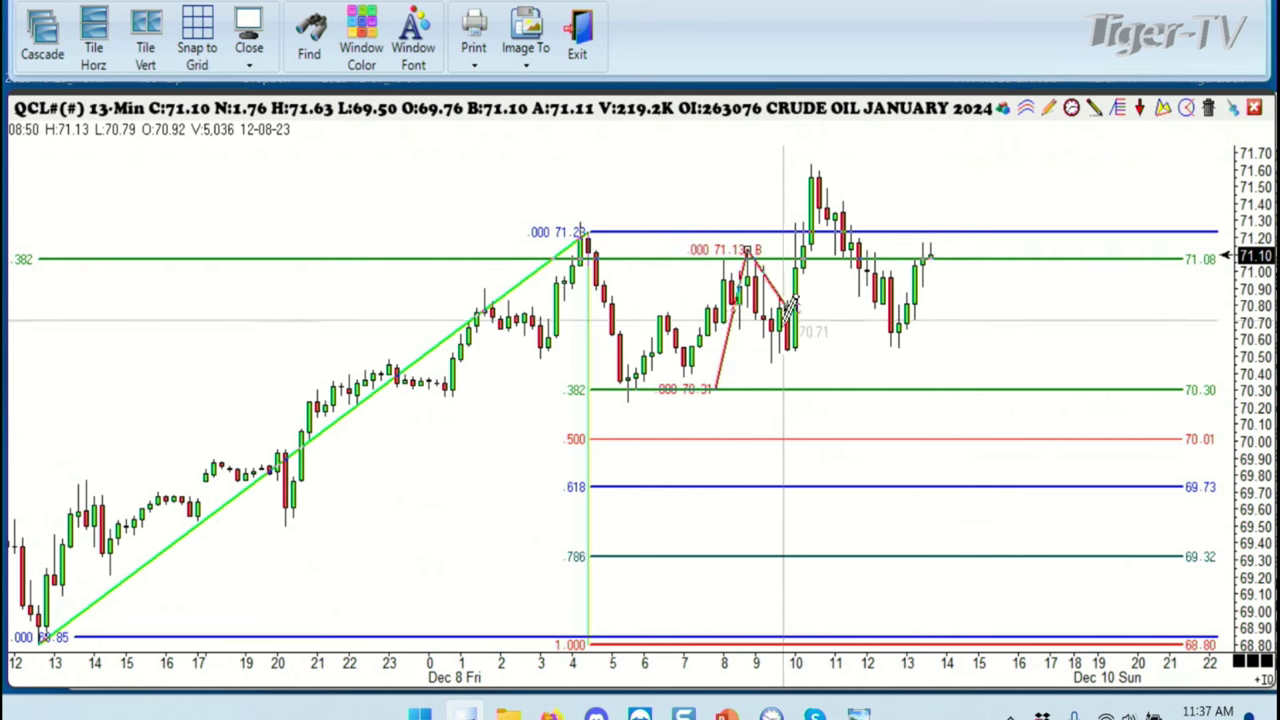
left_click(786, 350)
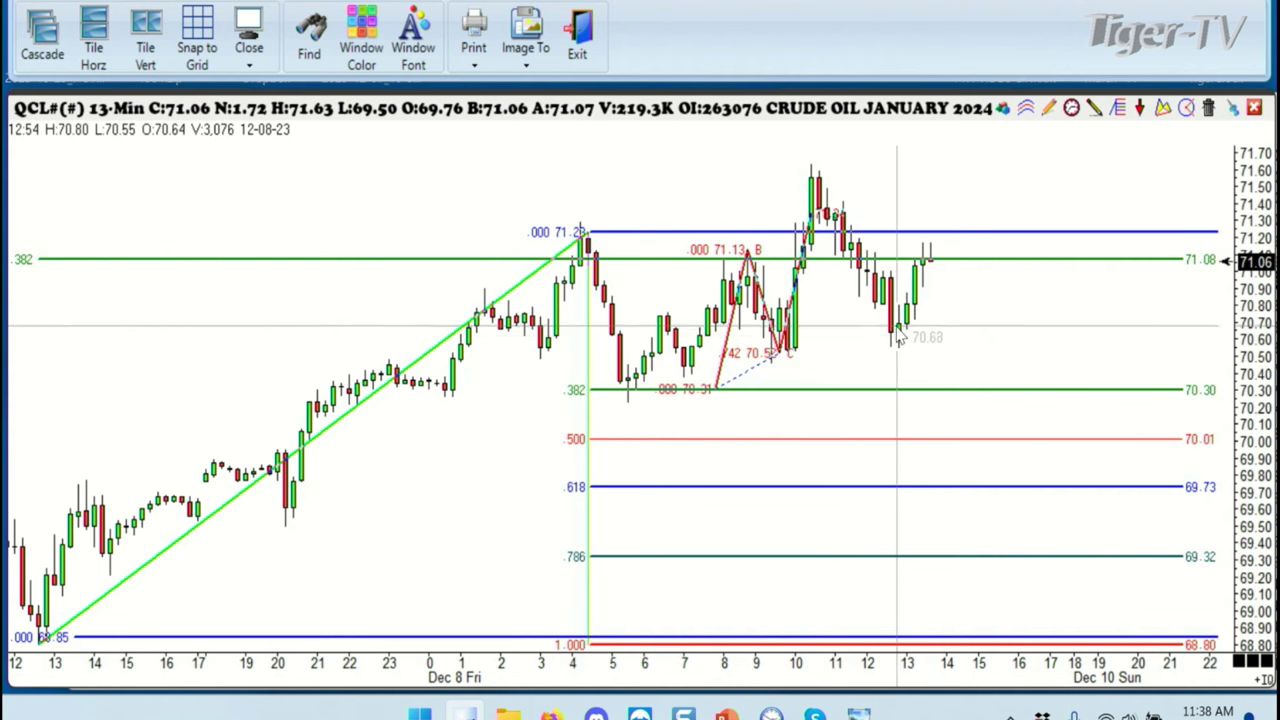
Draw a Fibonacci retracement on the crude oil chart from the December 8 low at 70.22 to the high at 71.63
left_click(1118, 107)
left_click_drag(688, 388, 818, 150)
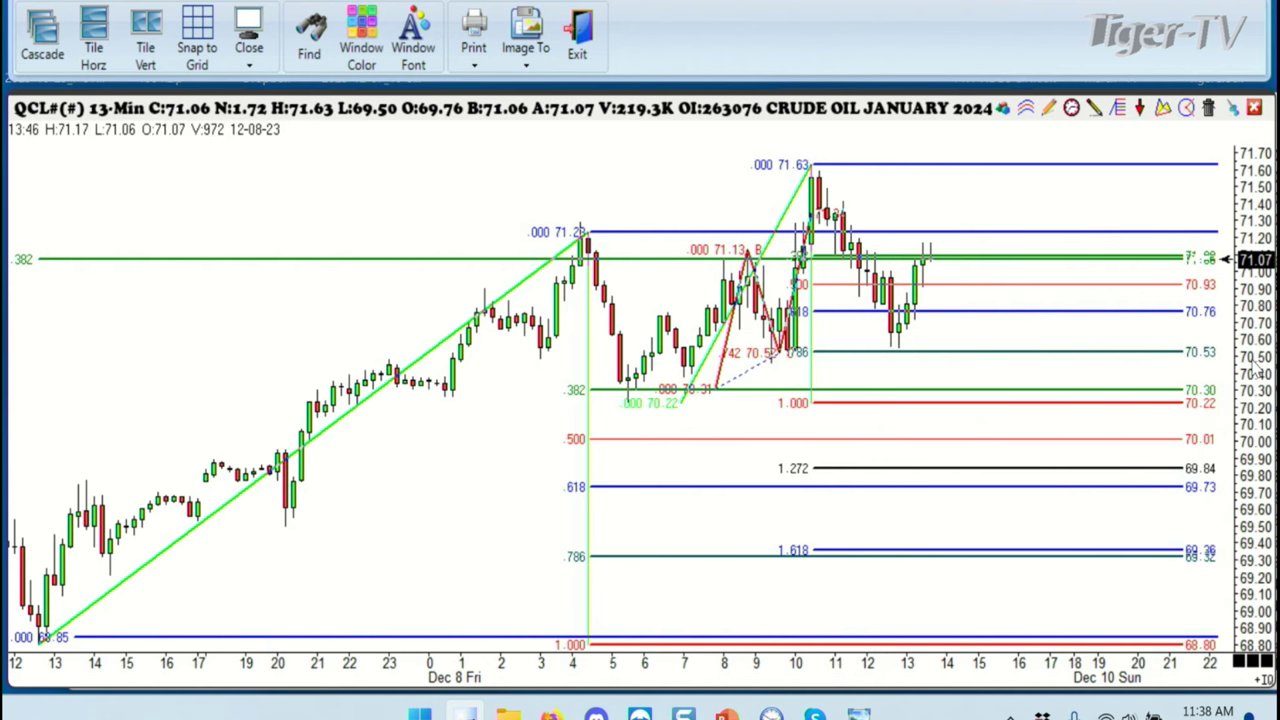
Draw an XABCD pattern from the early December 8 crude oil high through the 70.22 low, 71.63 high and last swing low to about 72.02
left_click_drag(1253, 372, 1242, 384)
left_click_drag(1130, 413, 1009, 472)
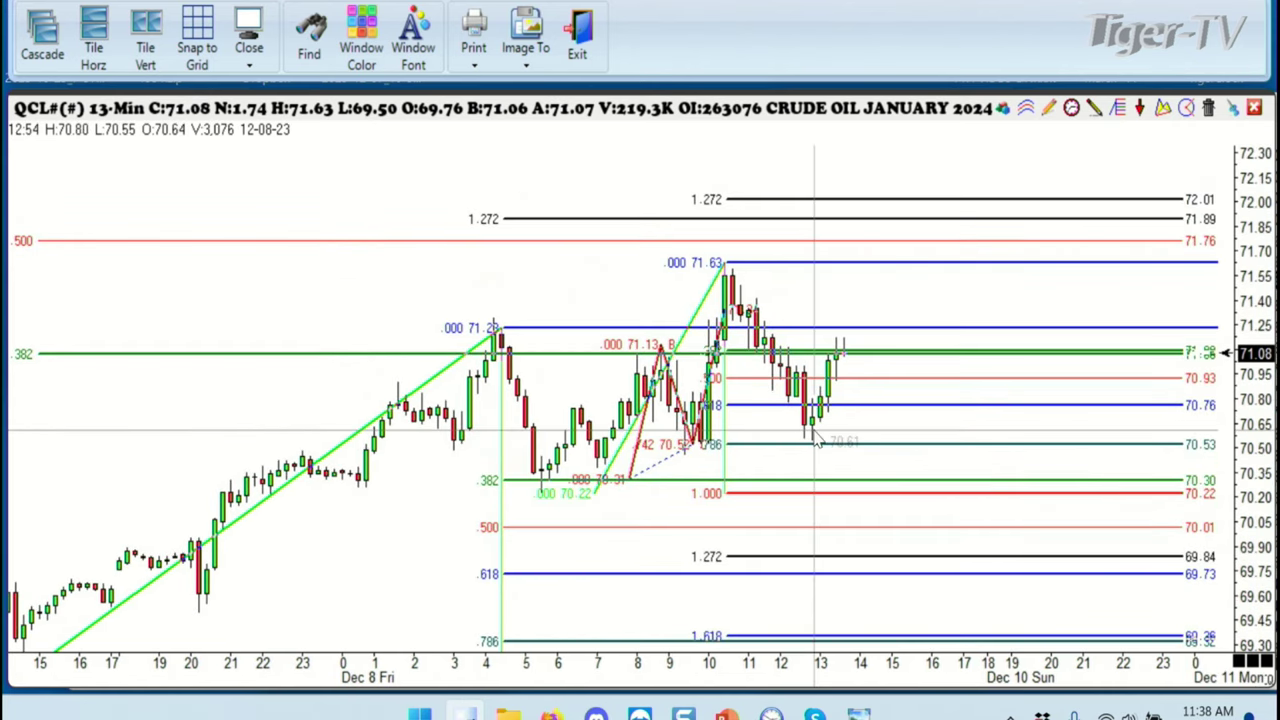
left_click(1163, 109)
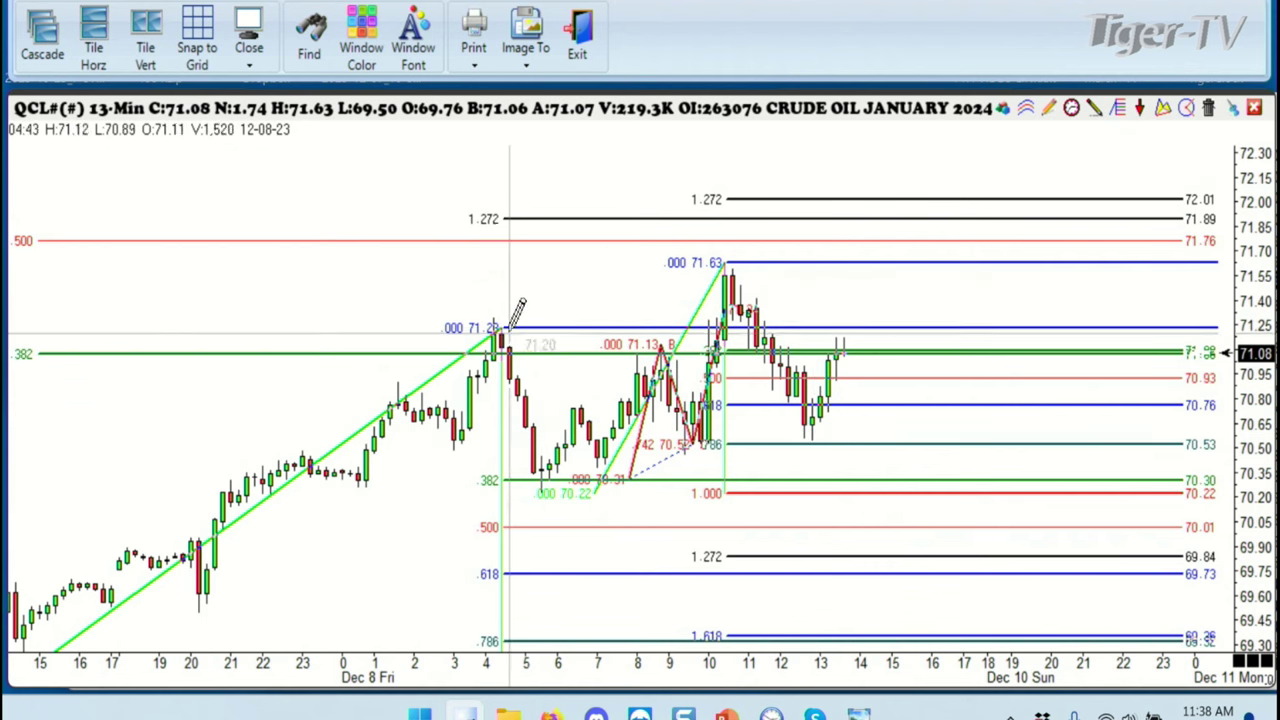
left_click_drag(550, 395, 575, 490)
left_click(736, 264)
left_click(808, 438)
left_click(920, 203)
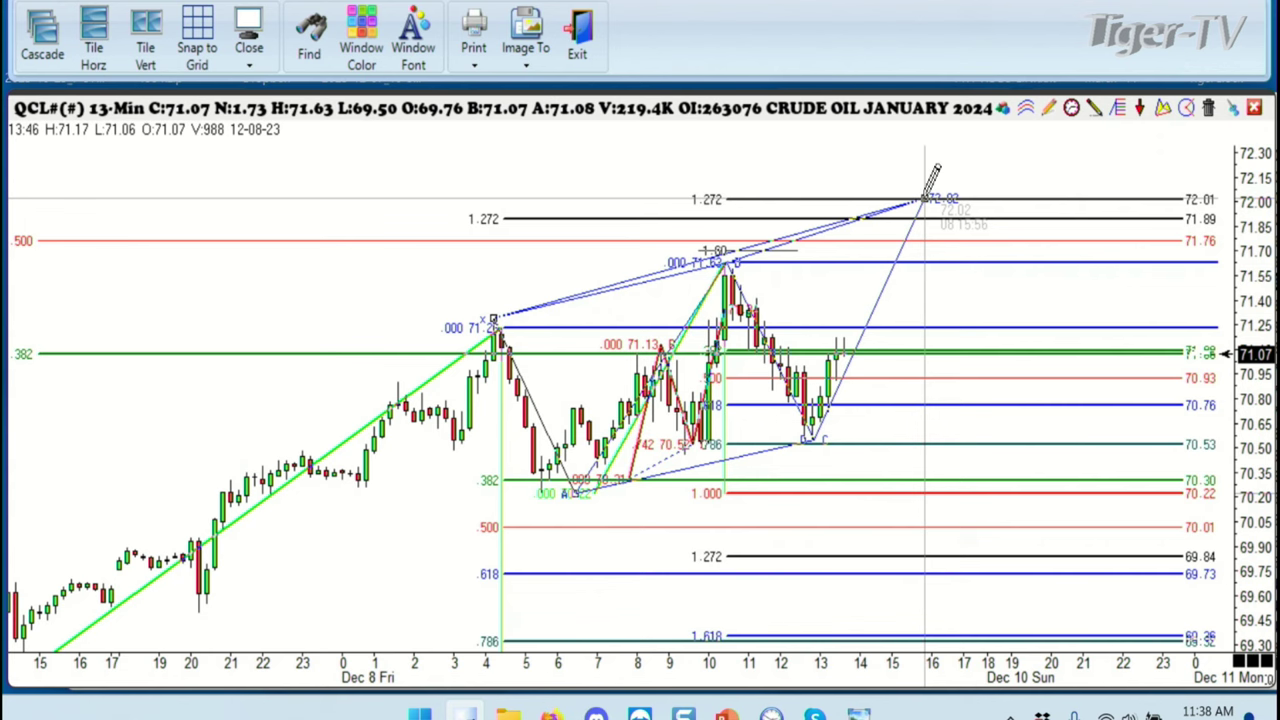
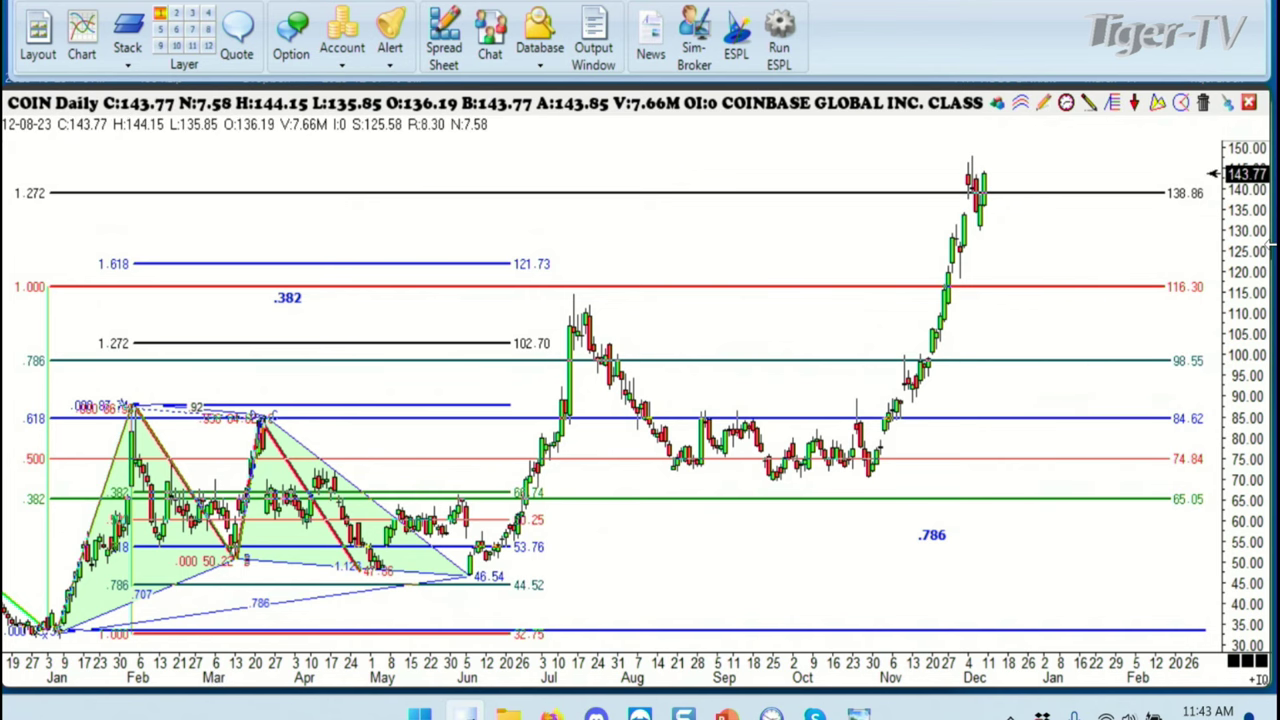
Draw an ABCD pattern on the daily Coinbase chart from about 33 to the July high at 114.55 and the September low
left_click_drag(418, 630, 575, 292)
left_click(815, 455)
left_click_drag(825, 455, 778, 483)
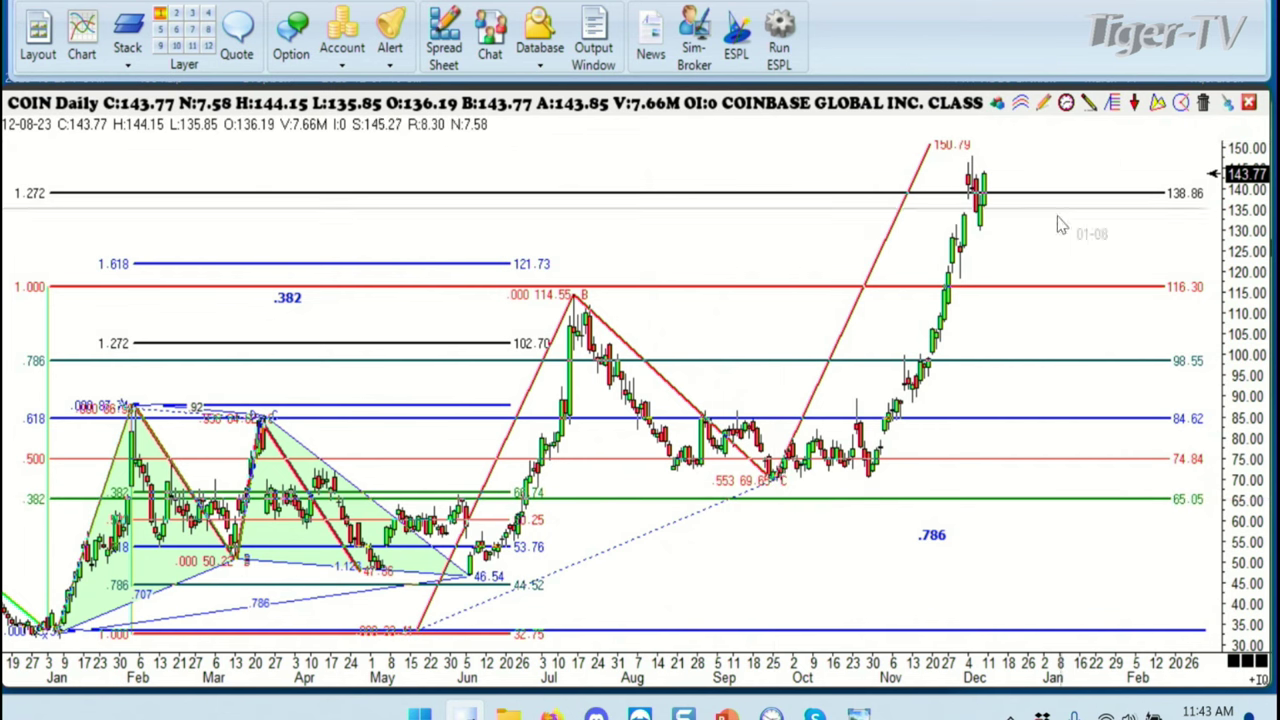
Switch the Coinbase chart to weekly and draw a Fibonacci retracement from the November 2021 high at 368.90 down to 31.03
left_click(1067, 104)
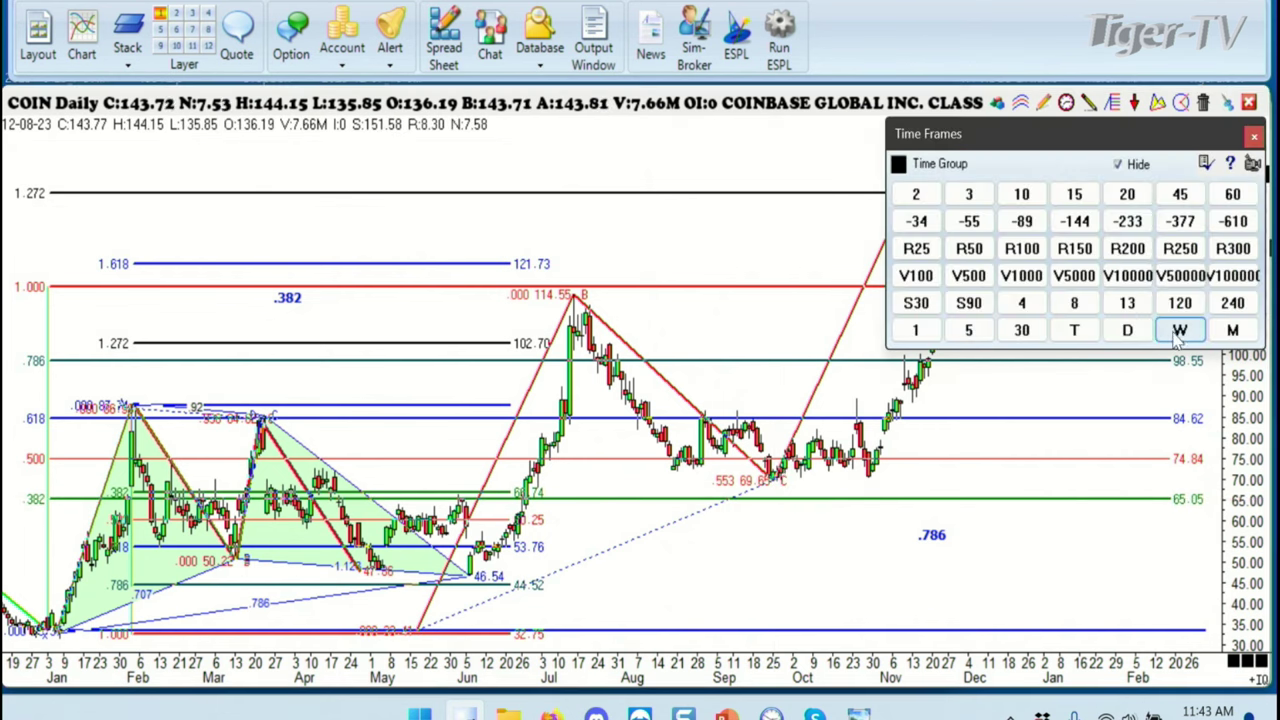
left_click(1180, 331)
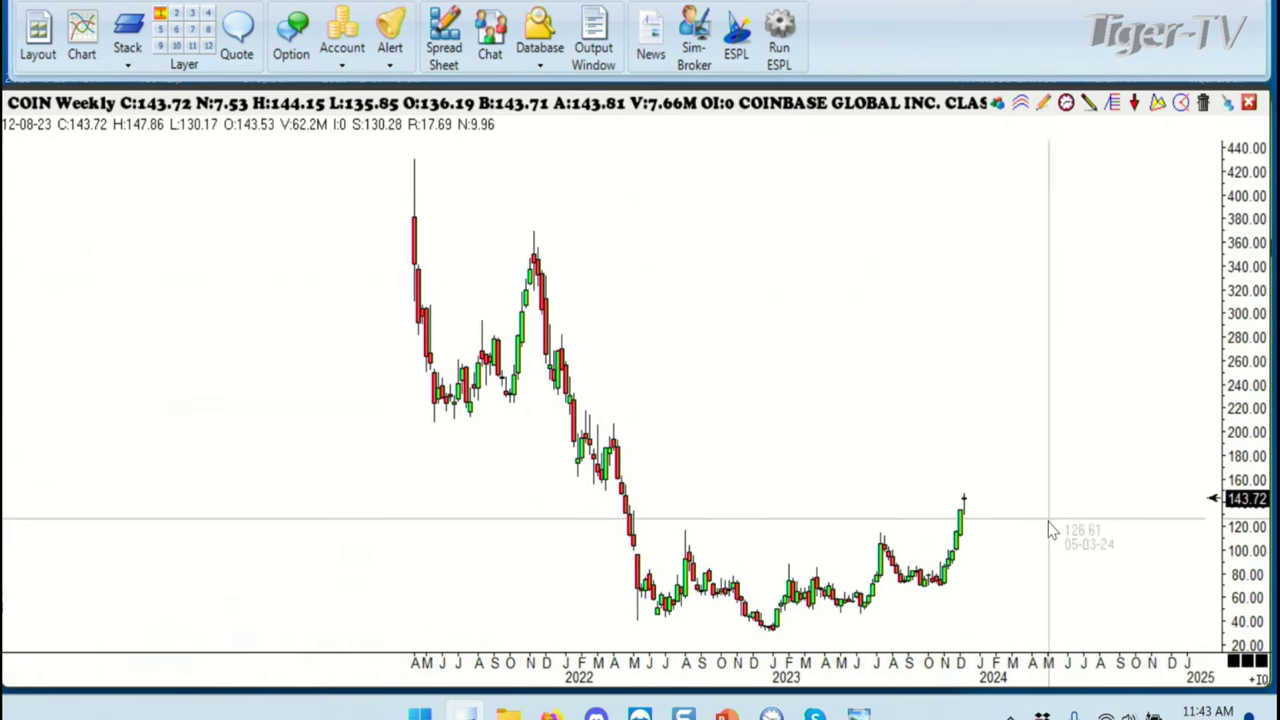
left_click_drag(780, 668, 885, 680)
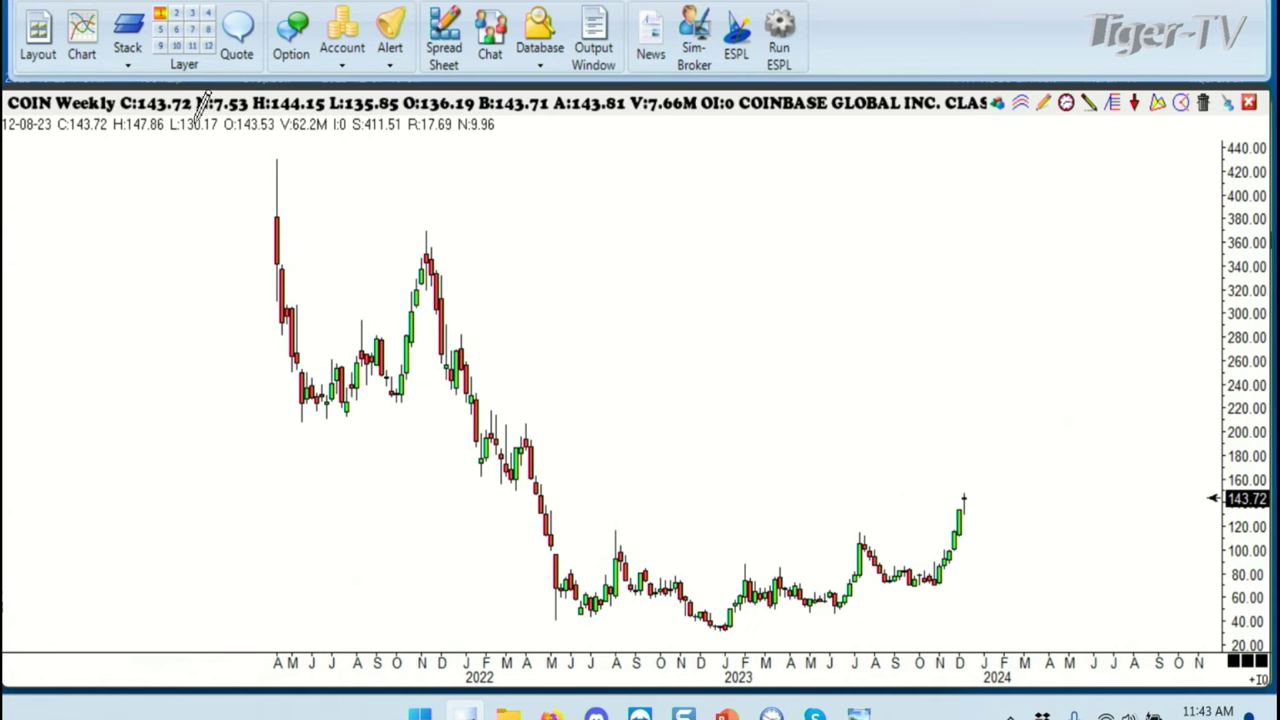
mouse_move(431, 215)
left_mouse_down()
mouse_move(480, 445)
mouse_move(584, 636)
mouse_move(589, 626)
left_mouse_up()
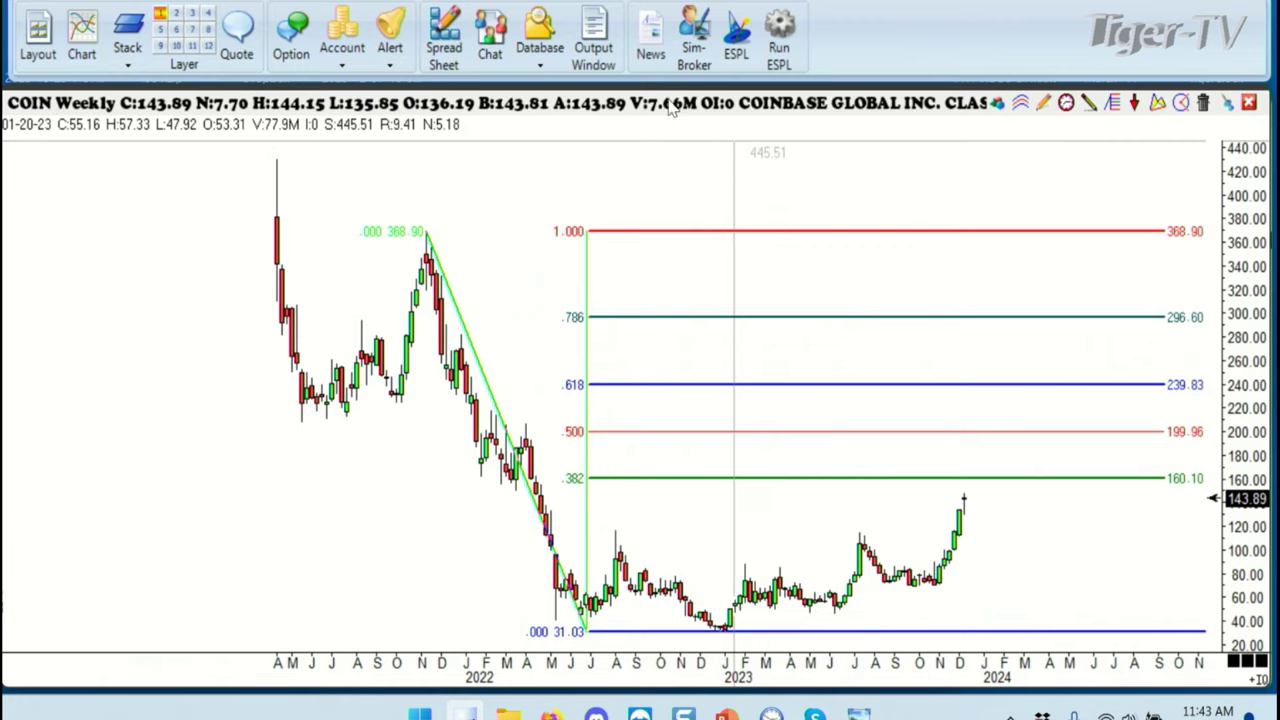
Close the Coinbase chart and draw an ABCD pattern on the 8-minute natural gas chart starting at 2.521, with B at 2.585 and C at 2.549
left_click_drag(672, 108, 648, 117)
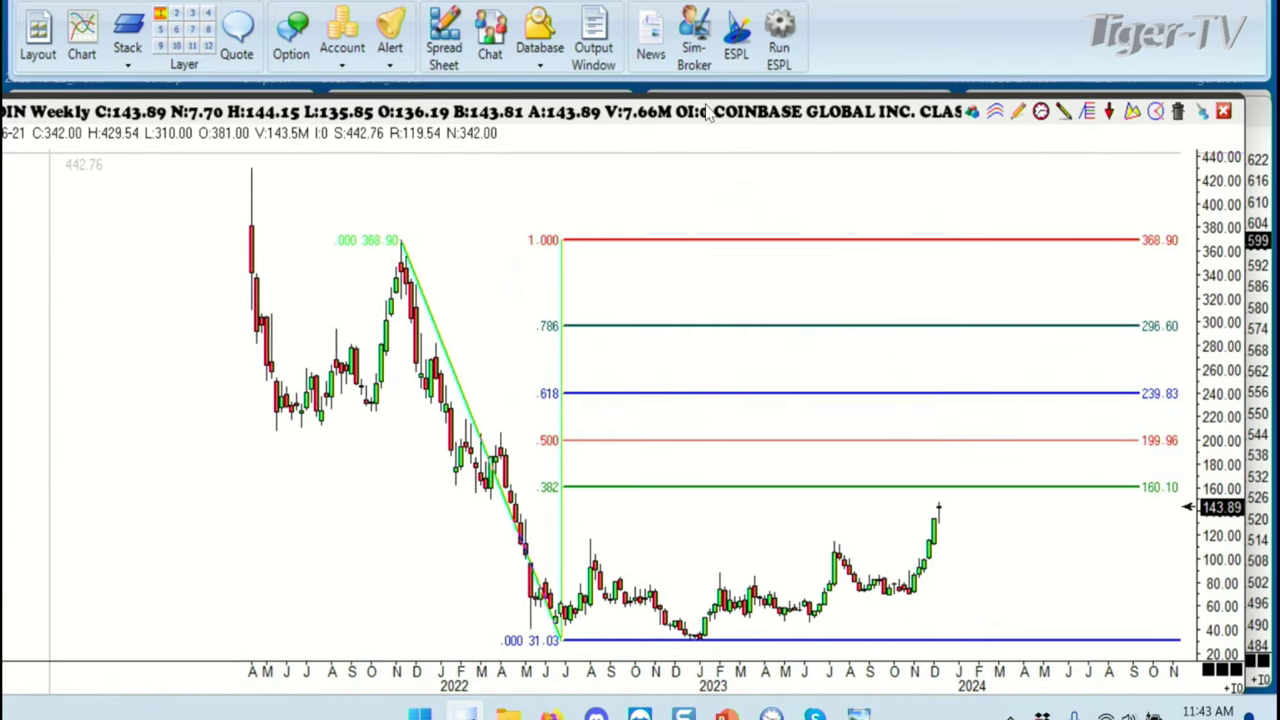
left_click(1224, 112)
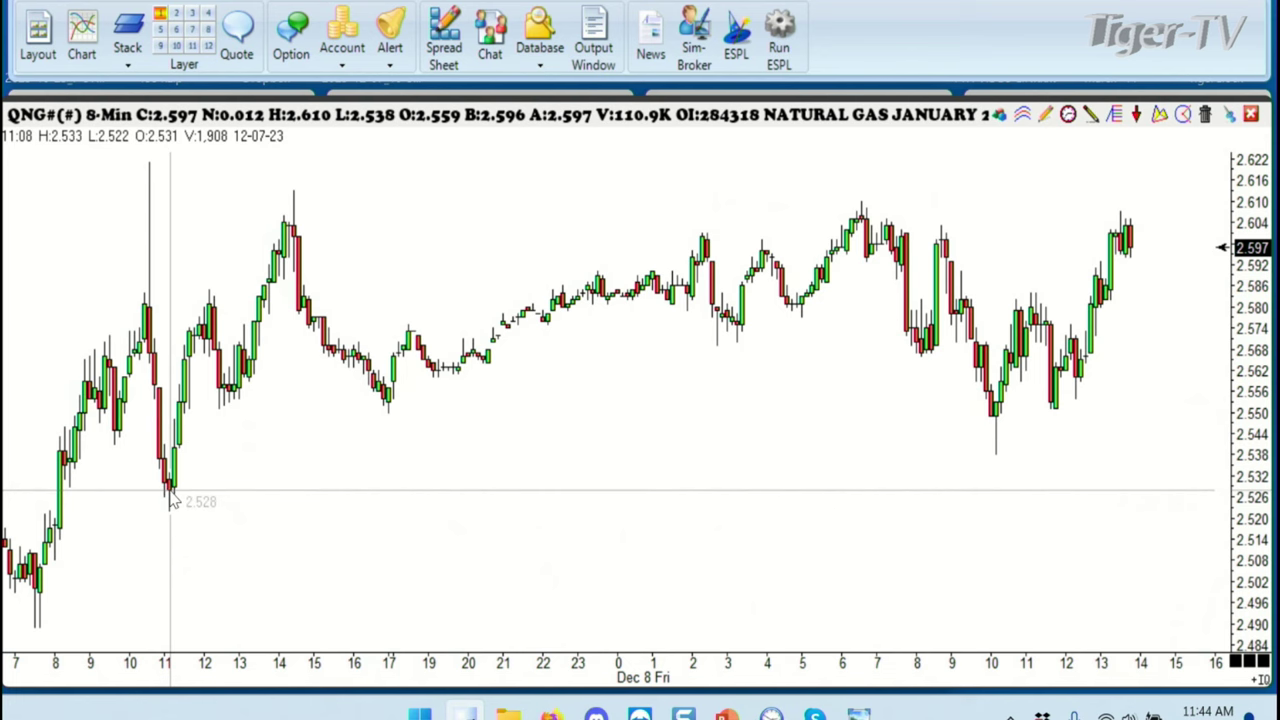
left_click_drag(162, 510, 209, 290)
left_click_drag(210, 372, 215, 415)
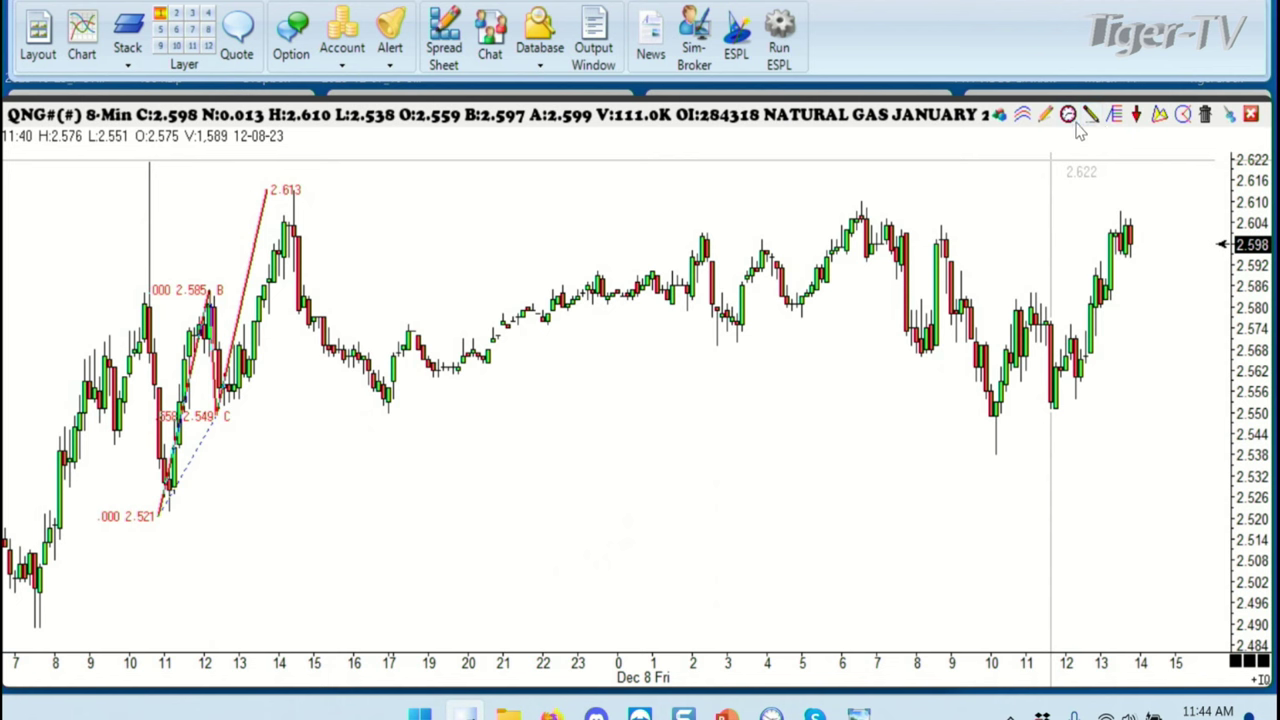
Draw an XABCD pattern on the natural gas chart from the December 7 low near 2.490 through the 2.610 high to the December 8 low at 2.538
left_click(1159, 115)
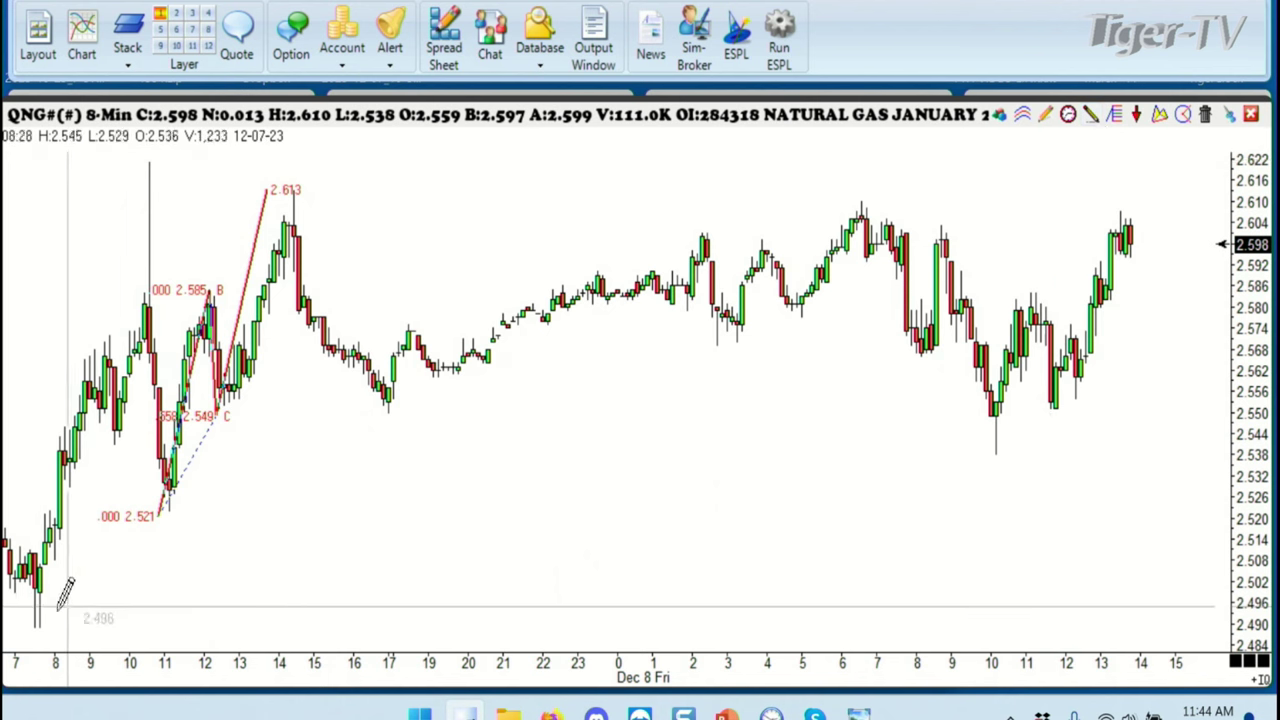
left_click_drag(37, 626, 222, 494)
left_click_drag(314, 432, 860, 203)
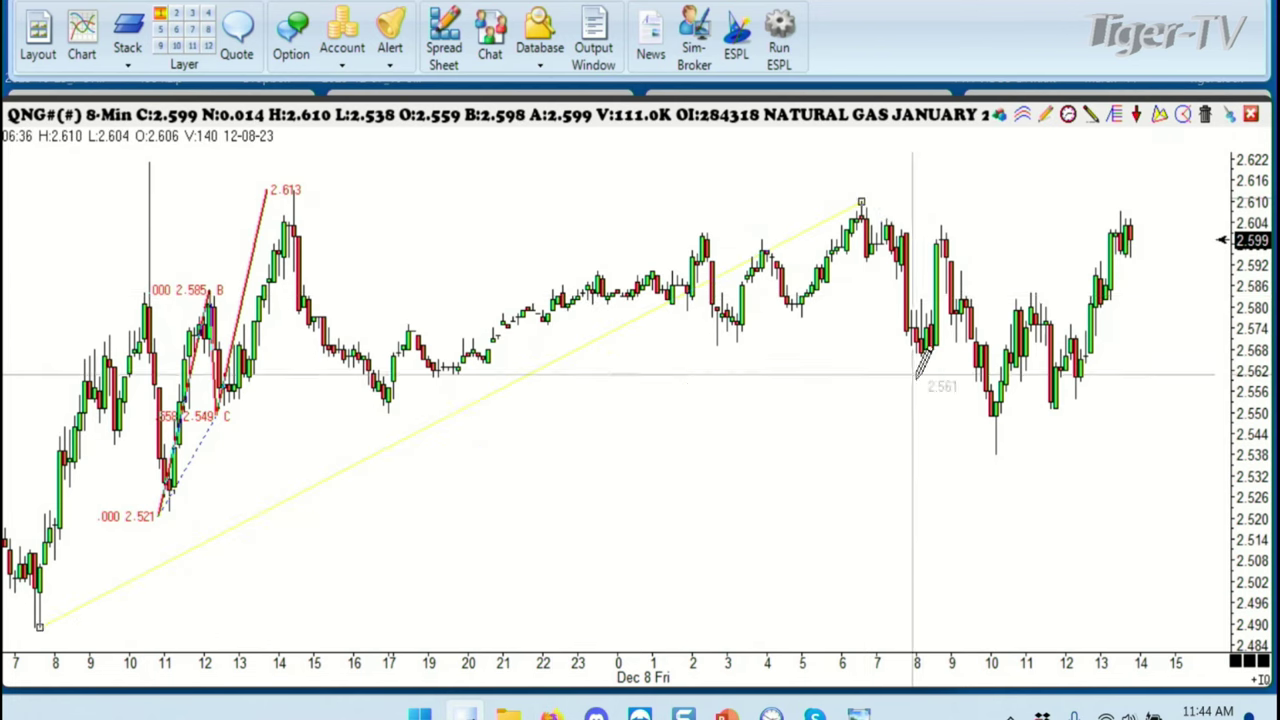
left_click(992, 453)
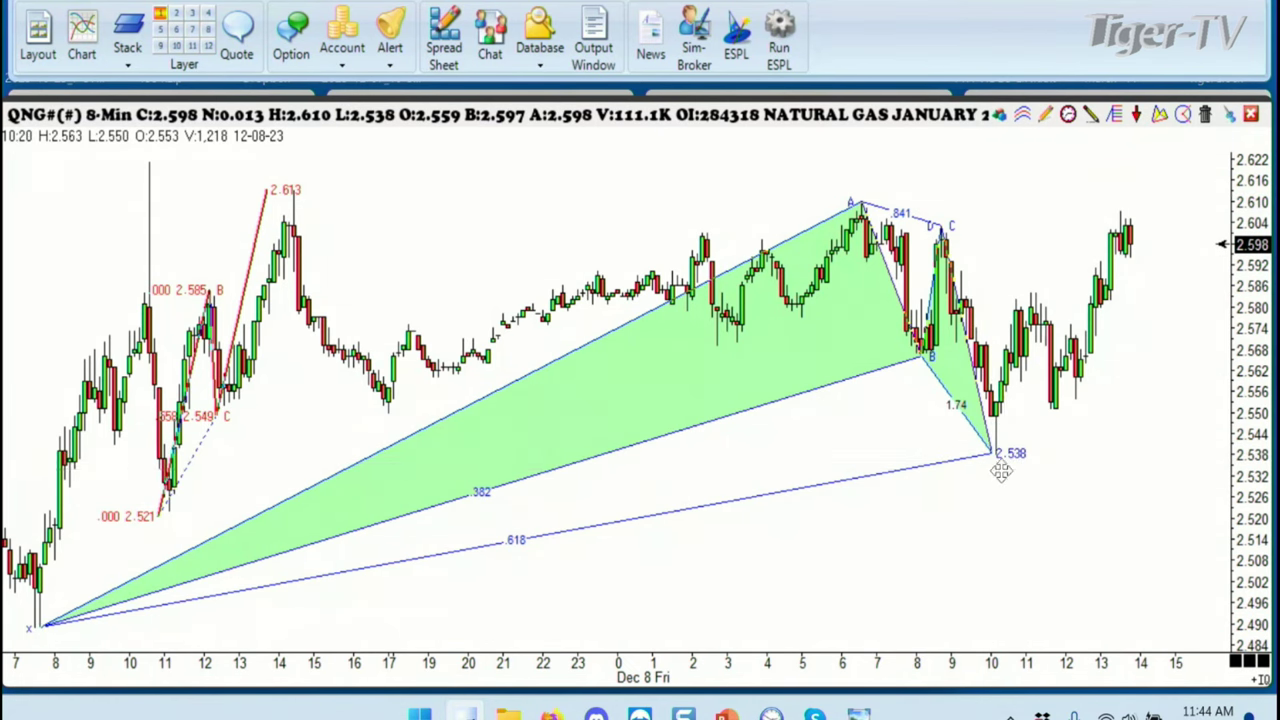
Move the natural gas chart out of the way to uncover the smaller charts behind it
scroll(1001, 471, "down", 2)
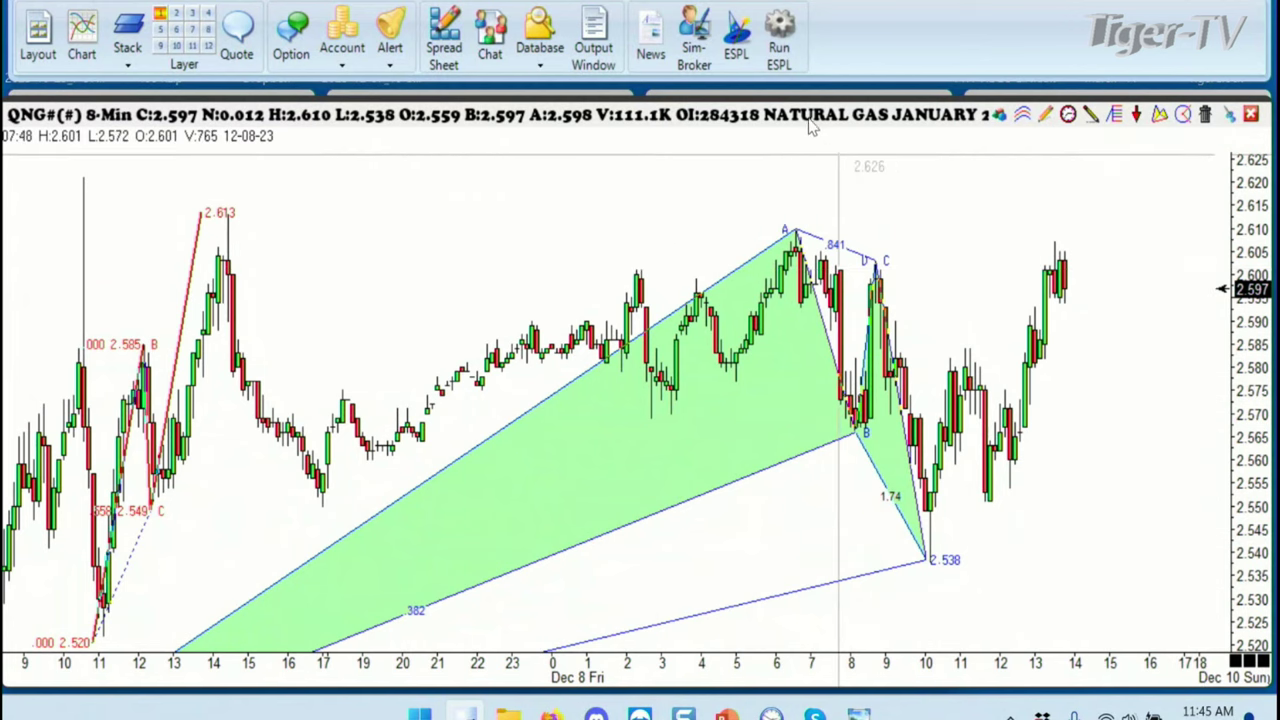
left_click_drag(838, 158, 834, 149)
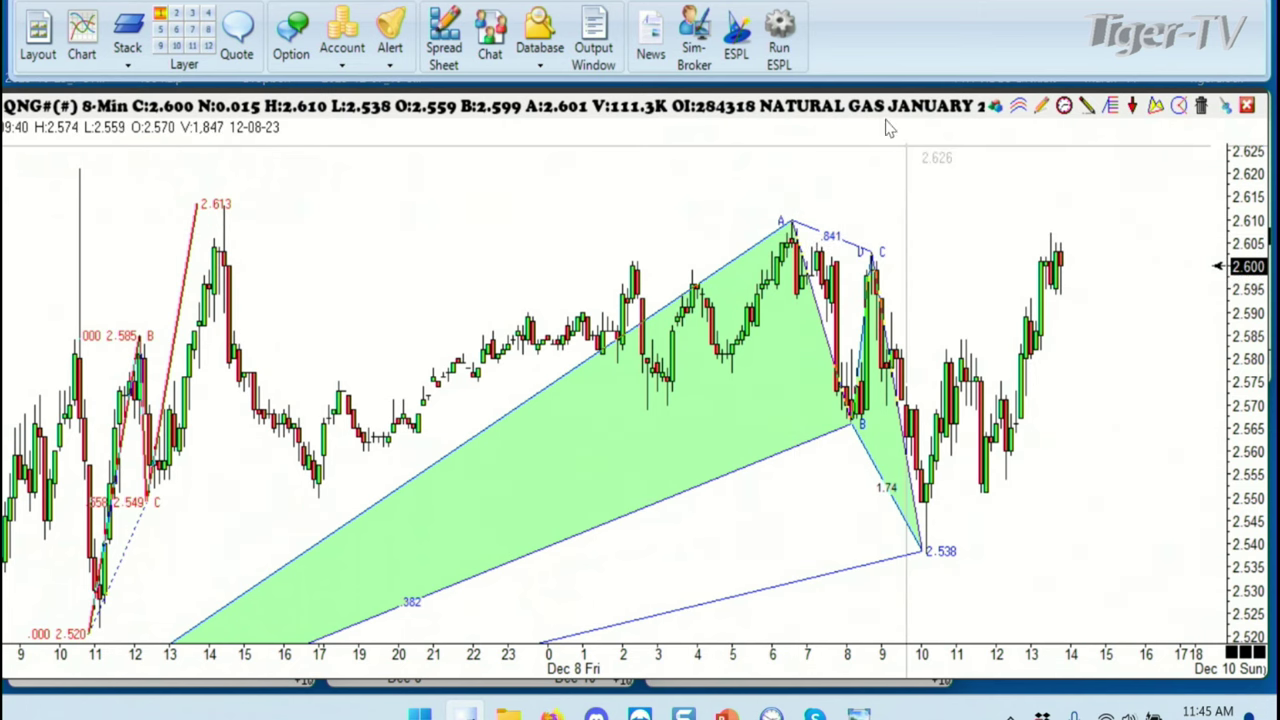
mouse_move(857, 113)
left_mouse_down()
mouse_move(871, 144)
mouse_move(863, 118)
left_mouse_up()
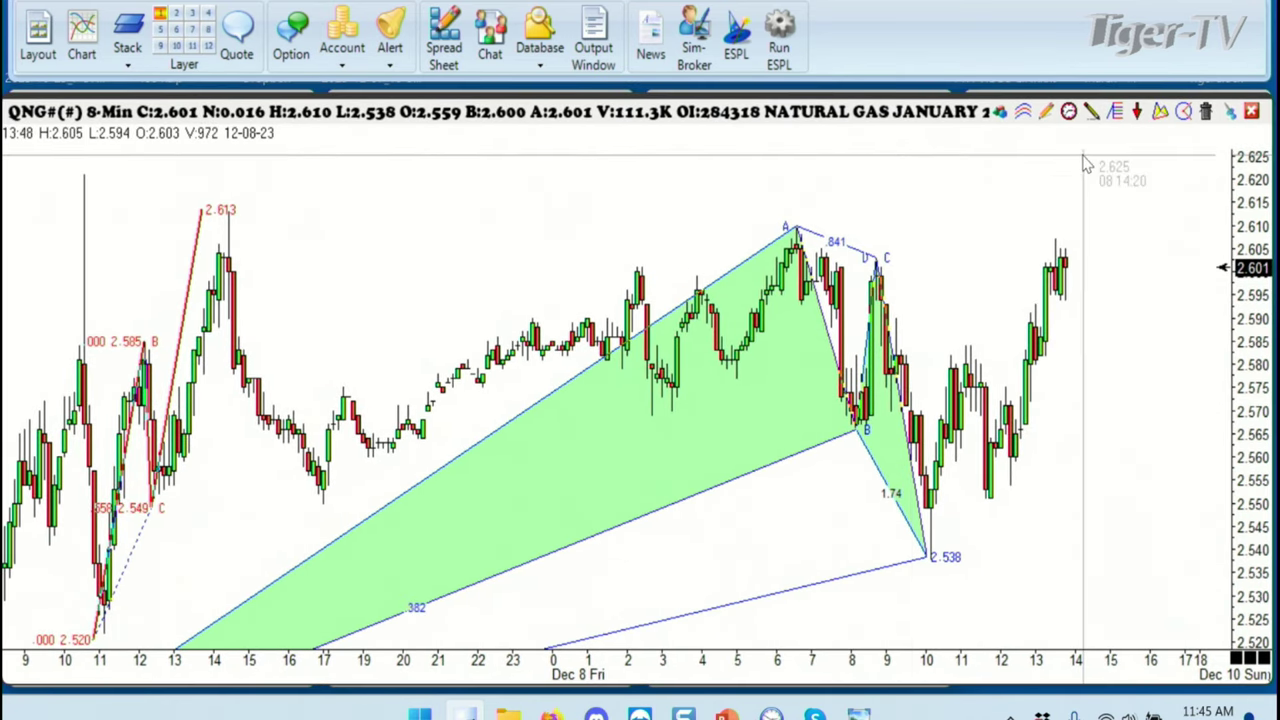
left_click_drag(905, 118, 970, 703)
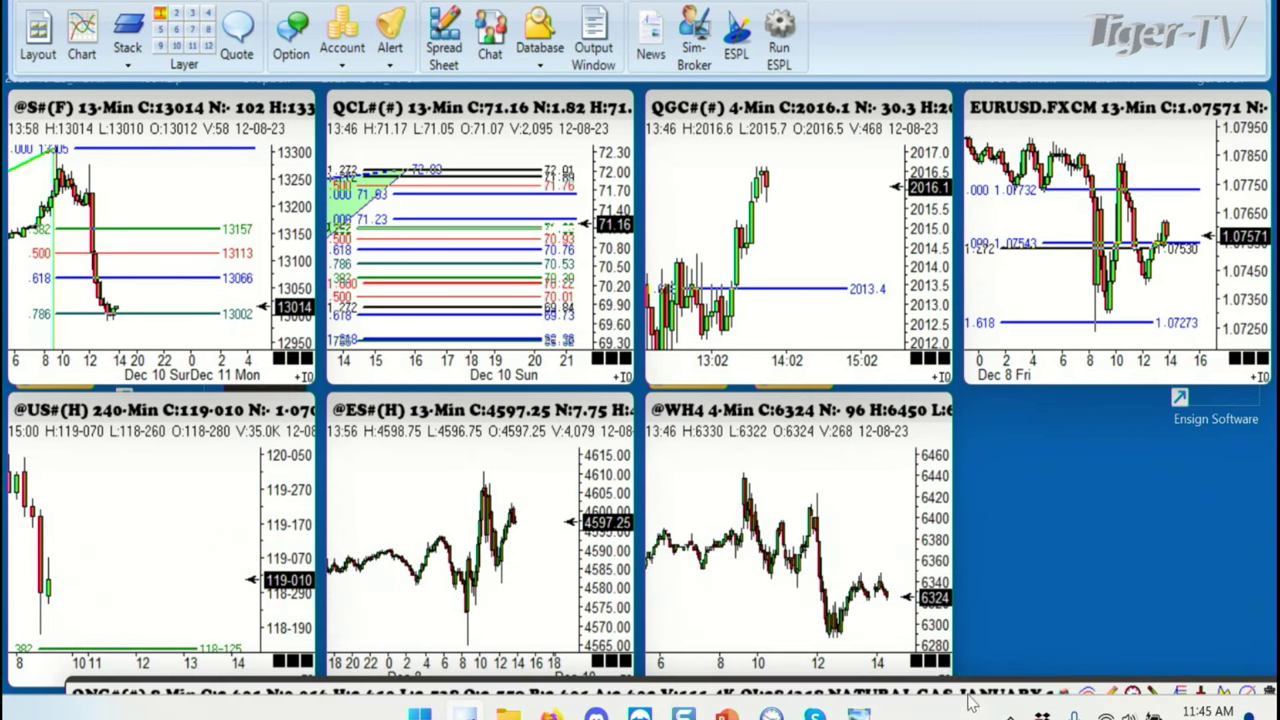
Open a new daily chart of AAPL and enlarge it to cover the workspace
left_click(84, 42)
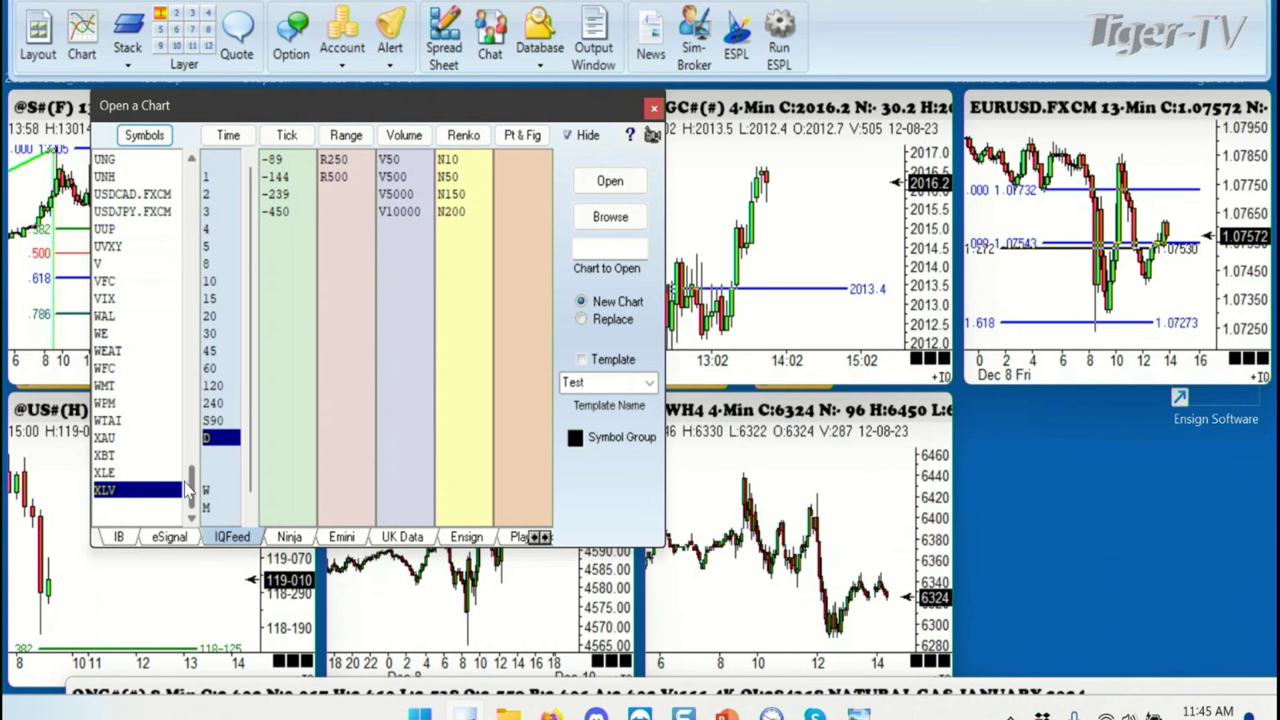
left_click_drag(188, 490, 212, 358)
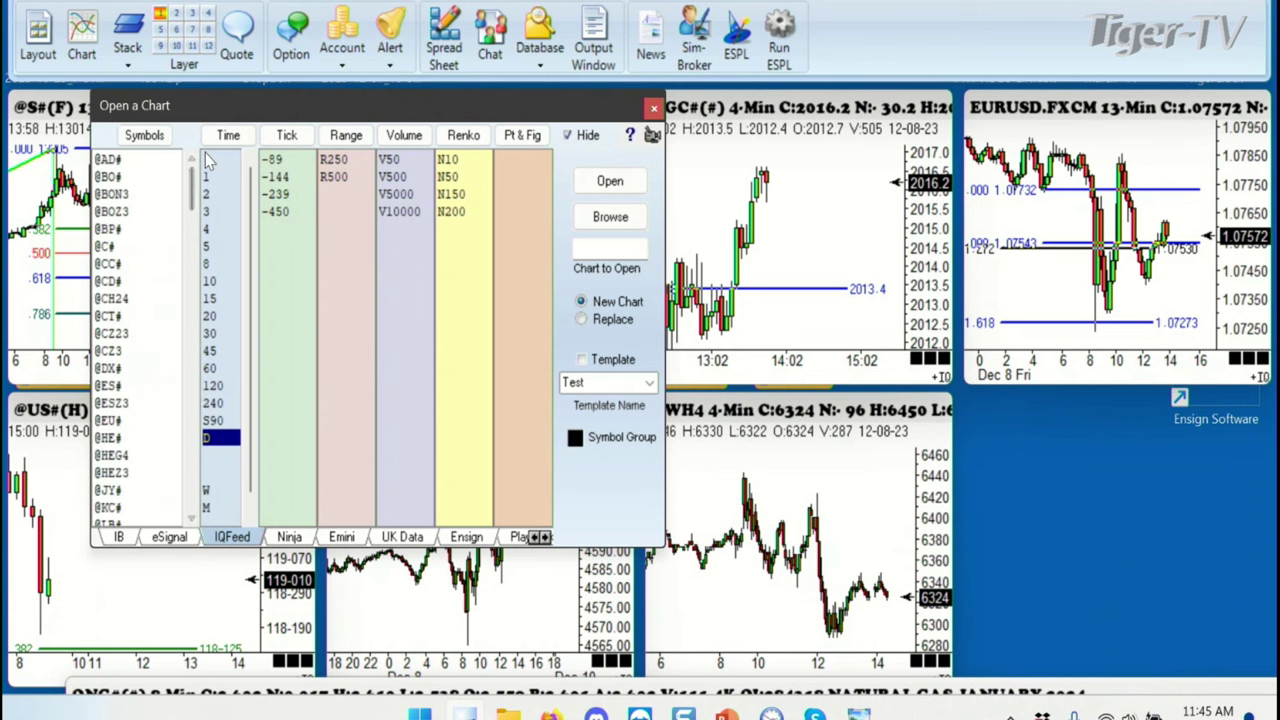
left_click_drag(193, 203, 197, 205)
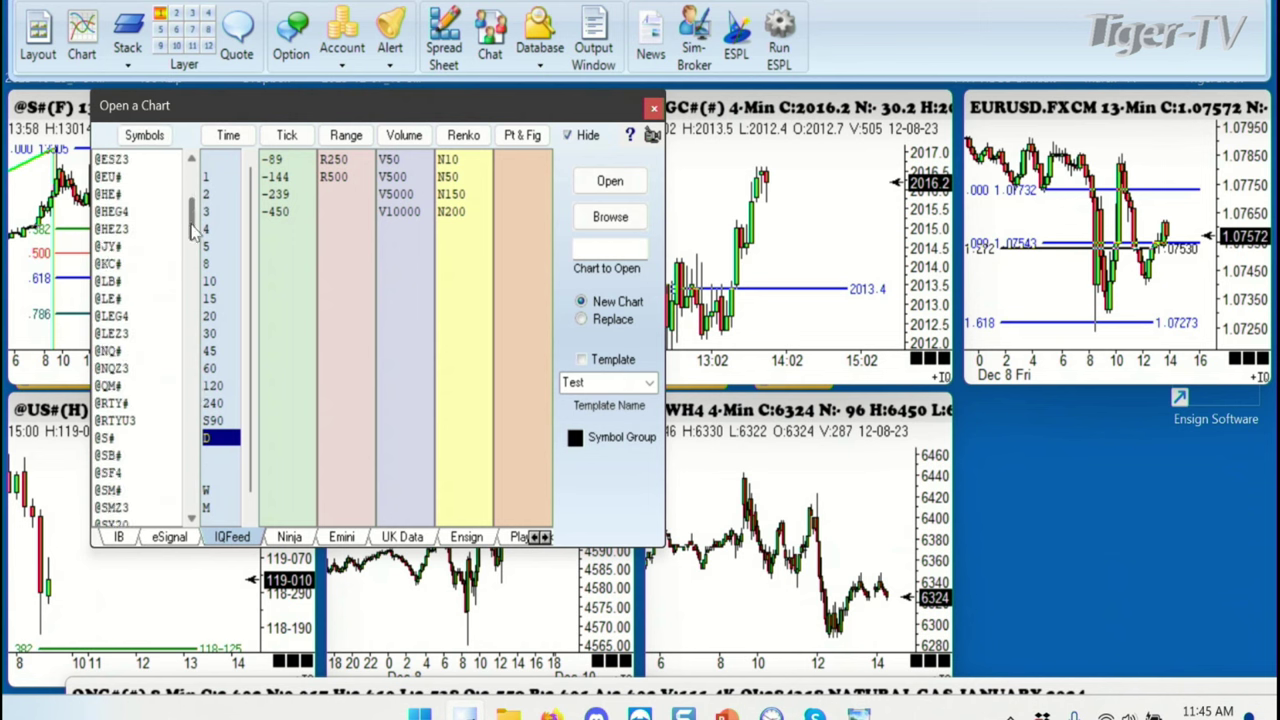
left_click_drag(195, 255, 197, 278)
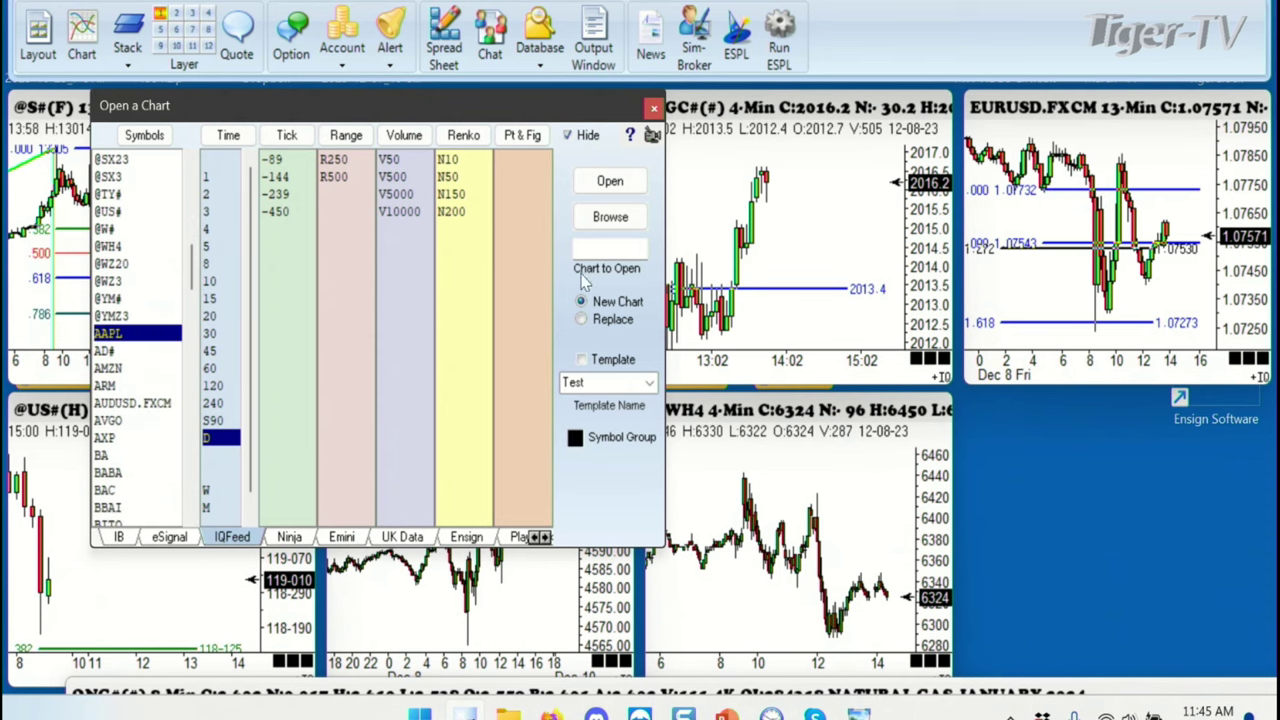
left_click(612, 184)
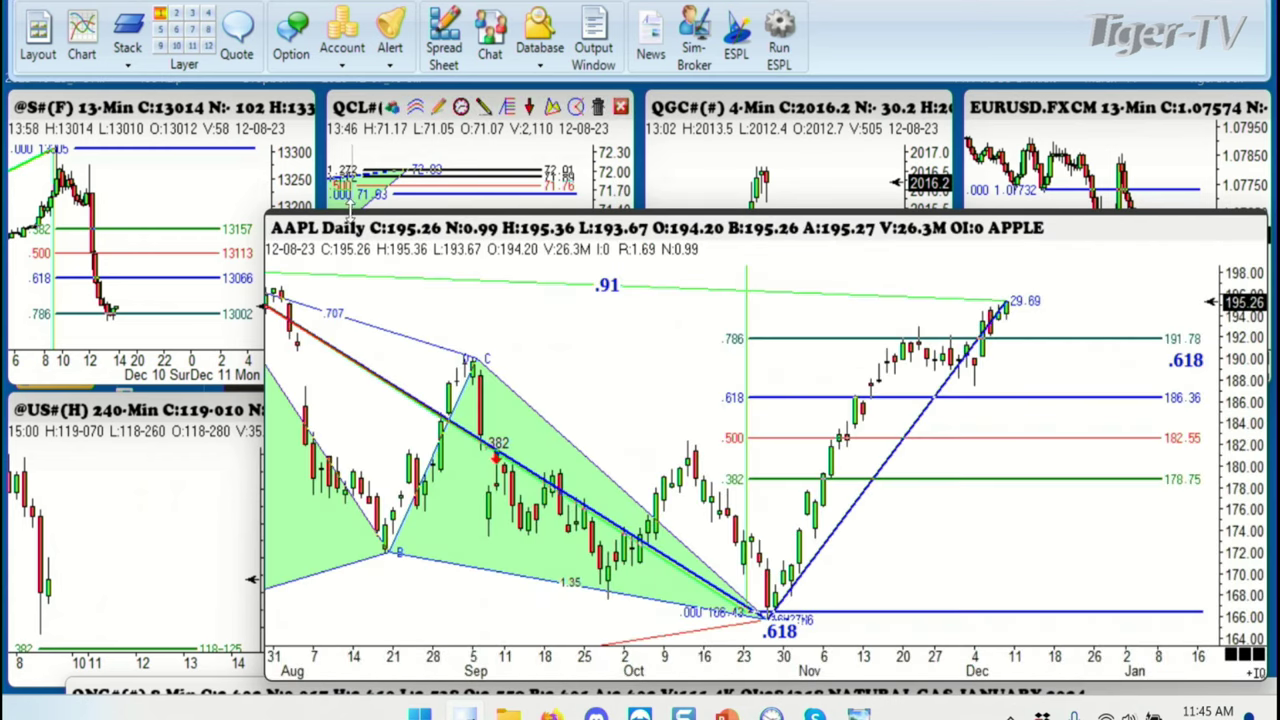
left_click_drag(272, 208, 14, 87)
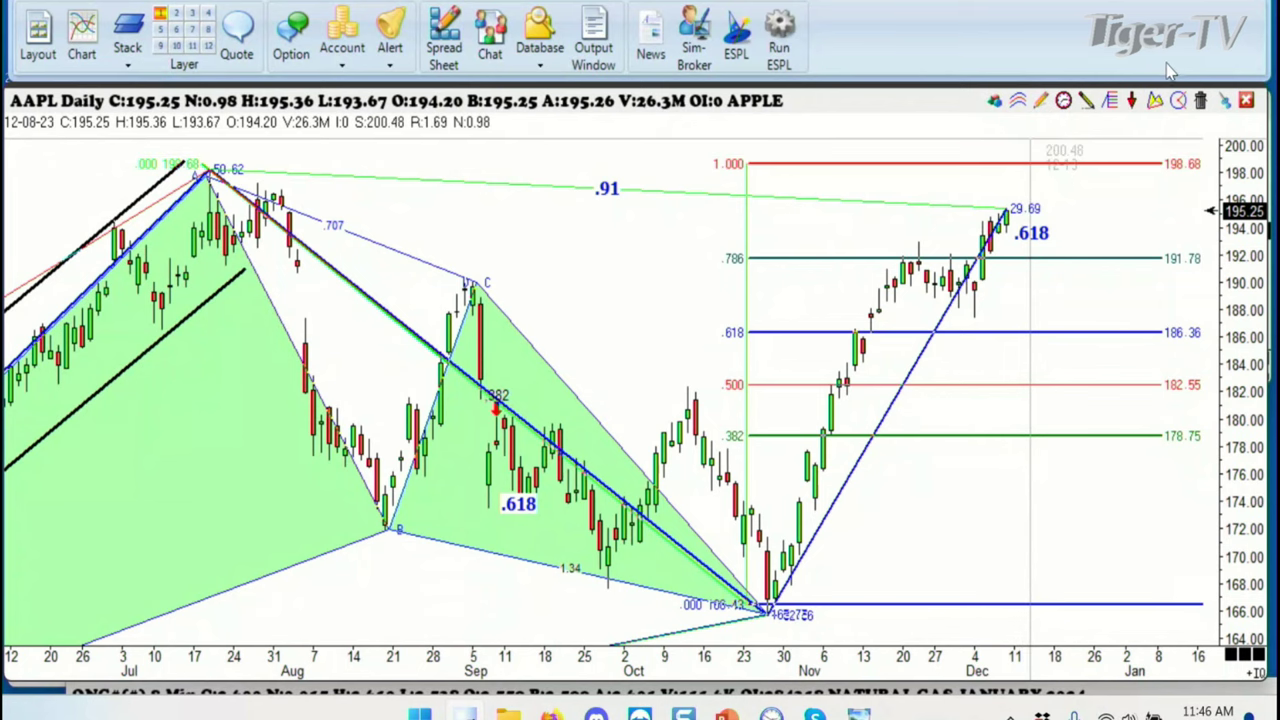
Close the AAPL chart, open a new daily chart of BITO and enlarge it to show the price history back to late 2022
left_click(1246, 102)
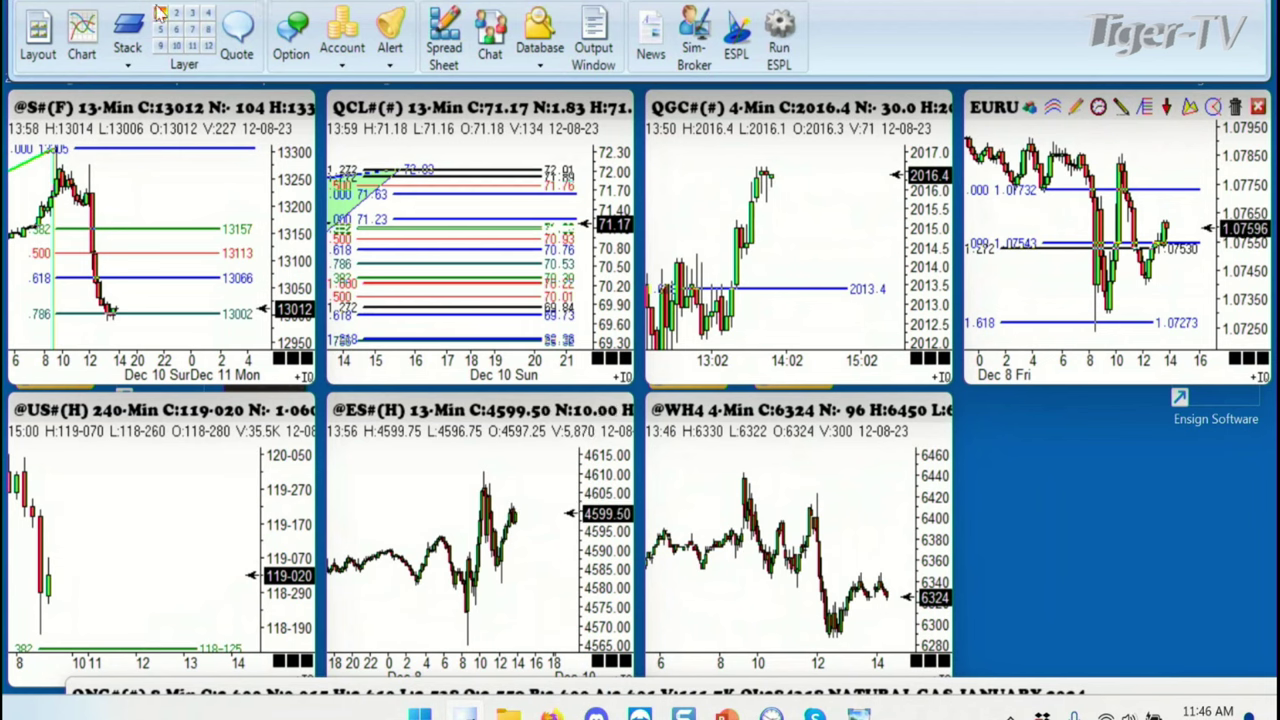
left_click(84, 38)
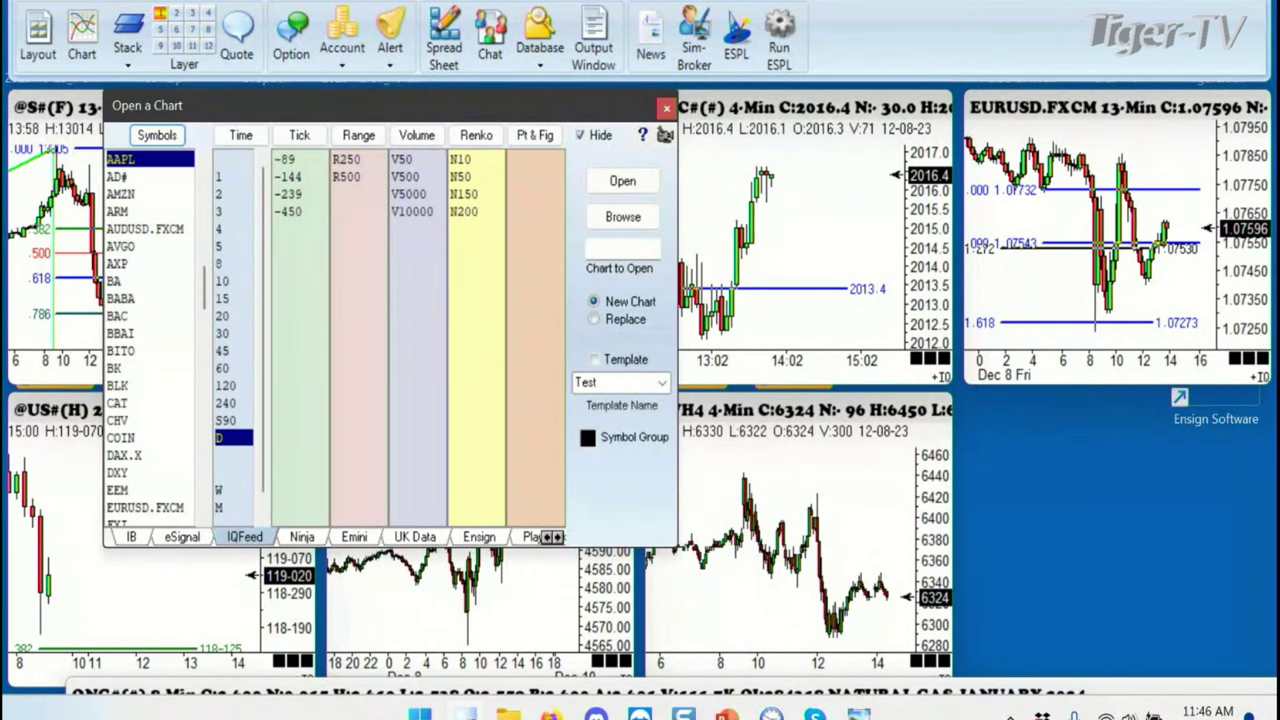
left_click_drag(204, 297, 203, 306)
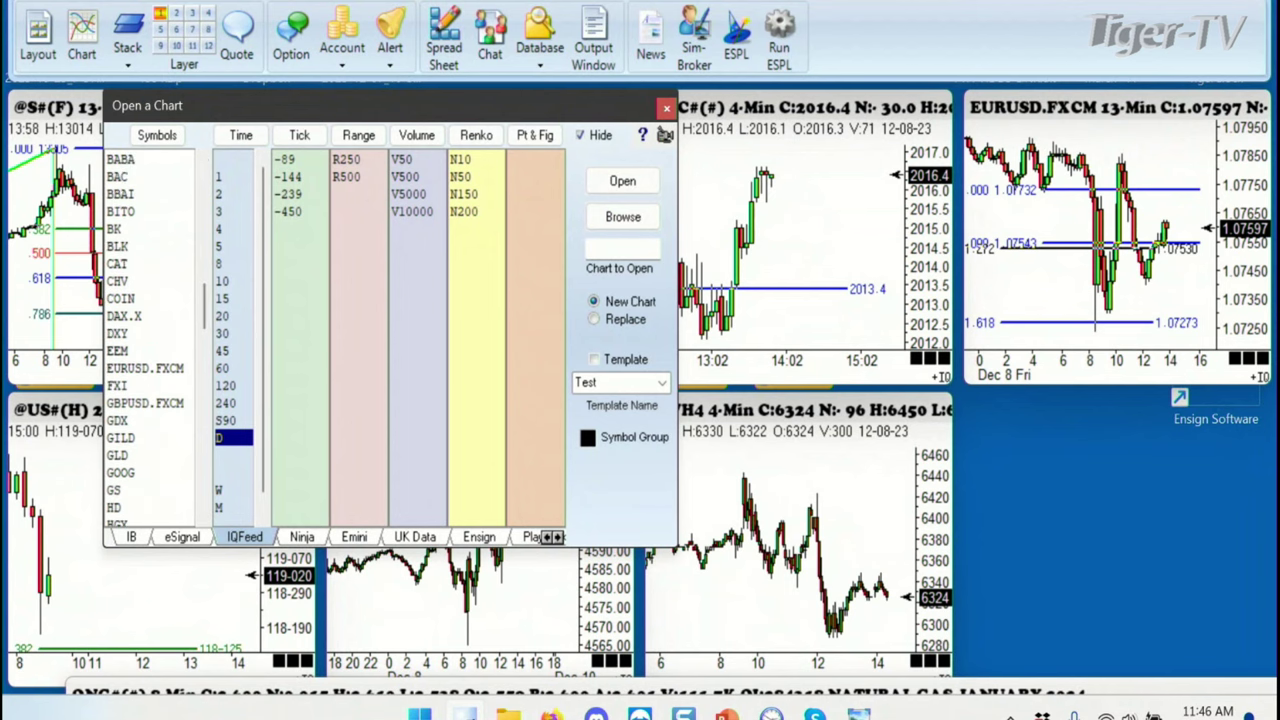
left_click(621, 182)
mouse_move(316, 224)
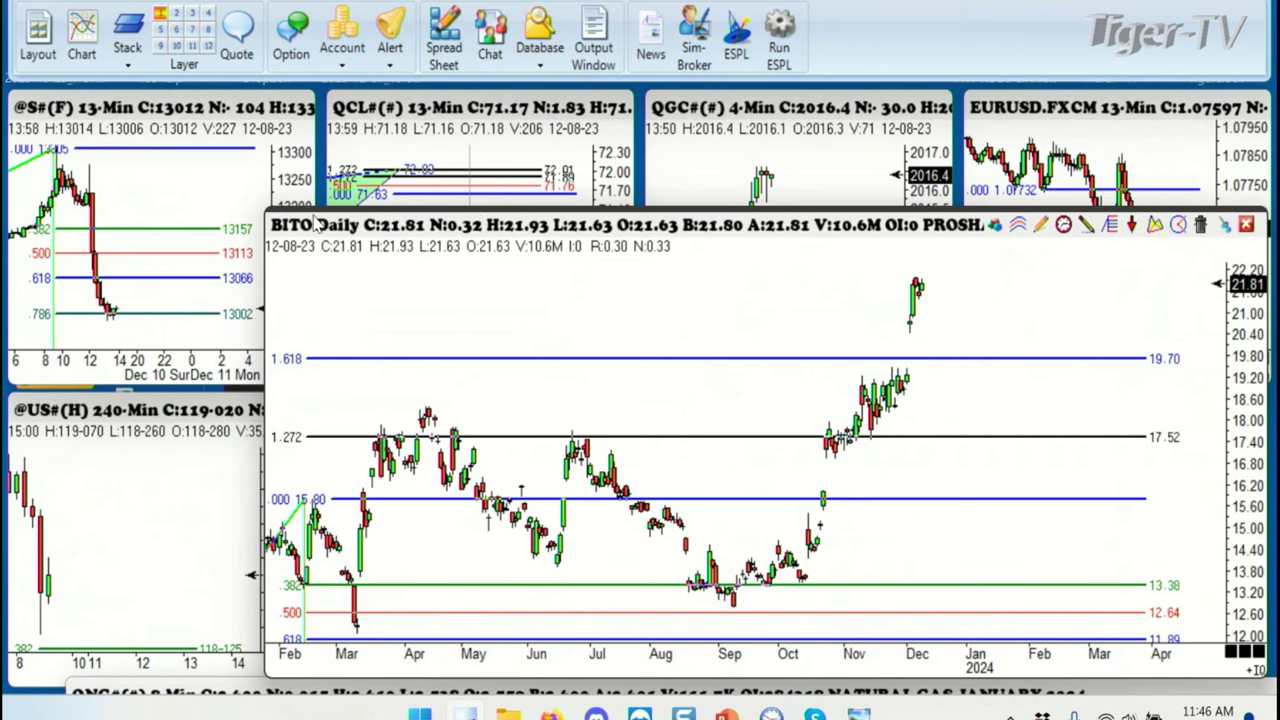
left_click_drag(268, 212, 50, 62)
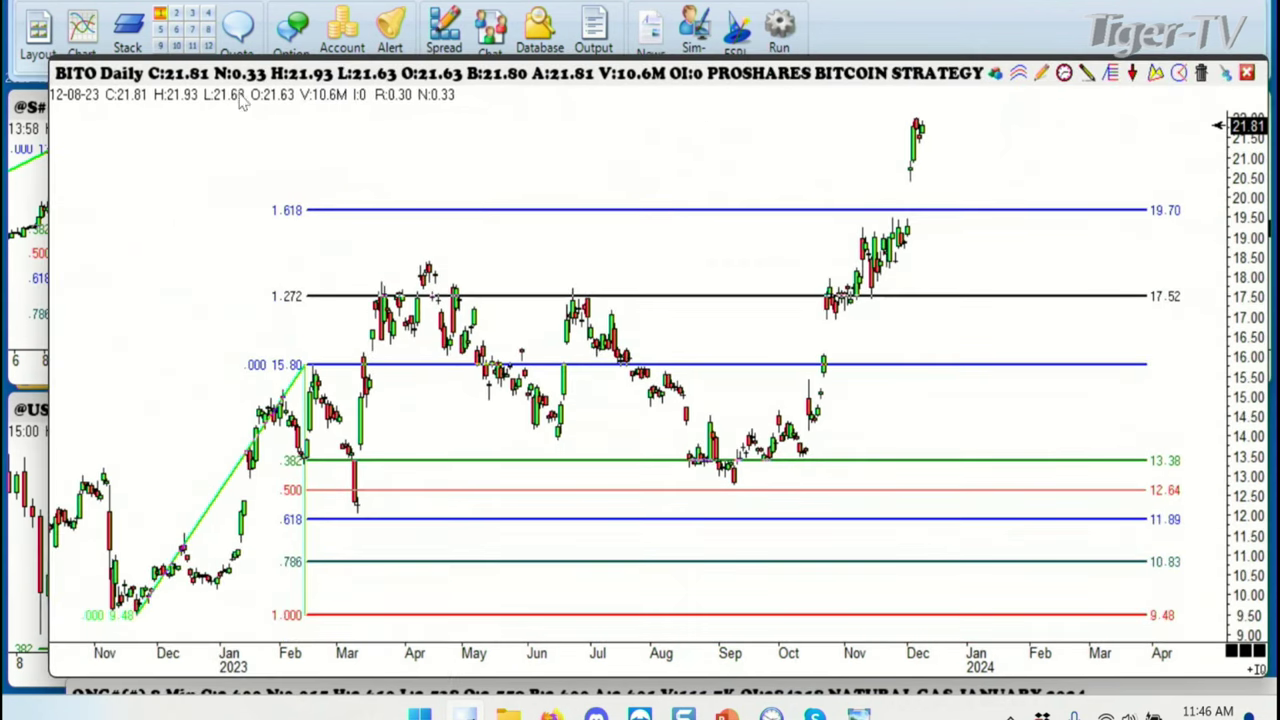
left_click_drag(890, 393, 960, 397)
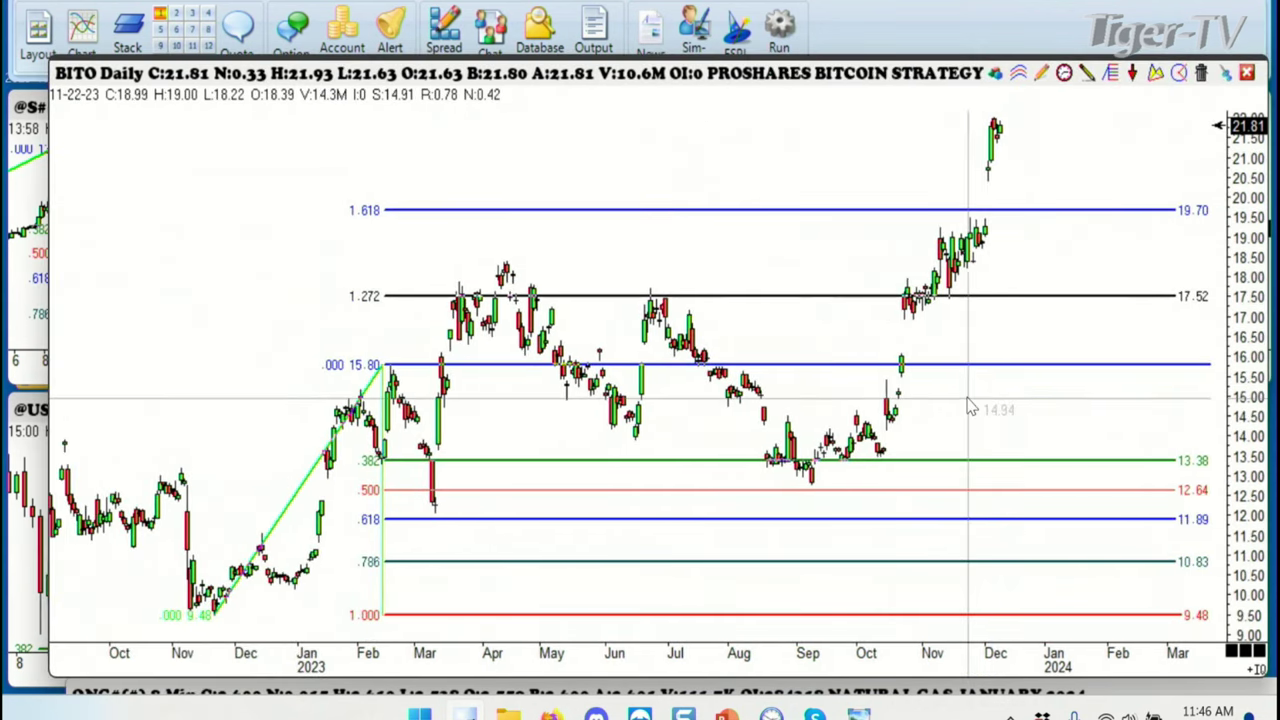
Draw an ABCD pattern on the daily BITO chart starting at 9.33 in March, with B at 18.39 and C at 12.78
left_click_drag(615, 79, 590, 86)
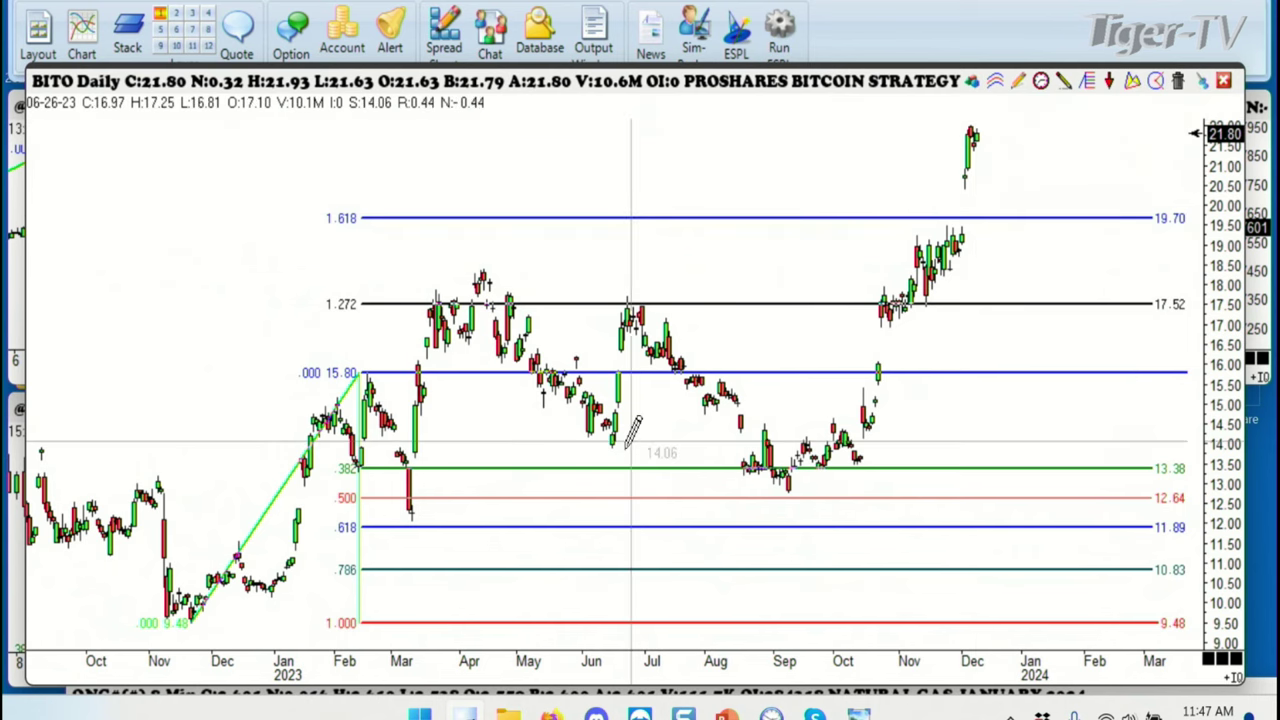
left_click_drag(398, 624, 485, 270)
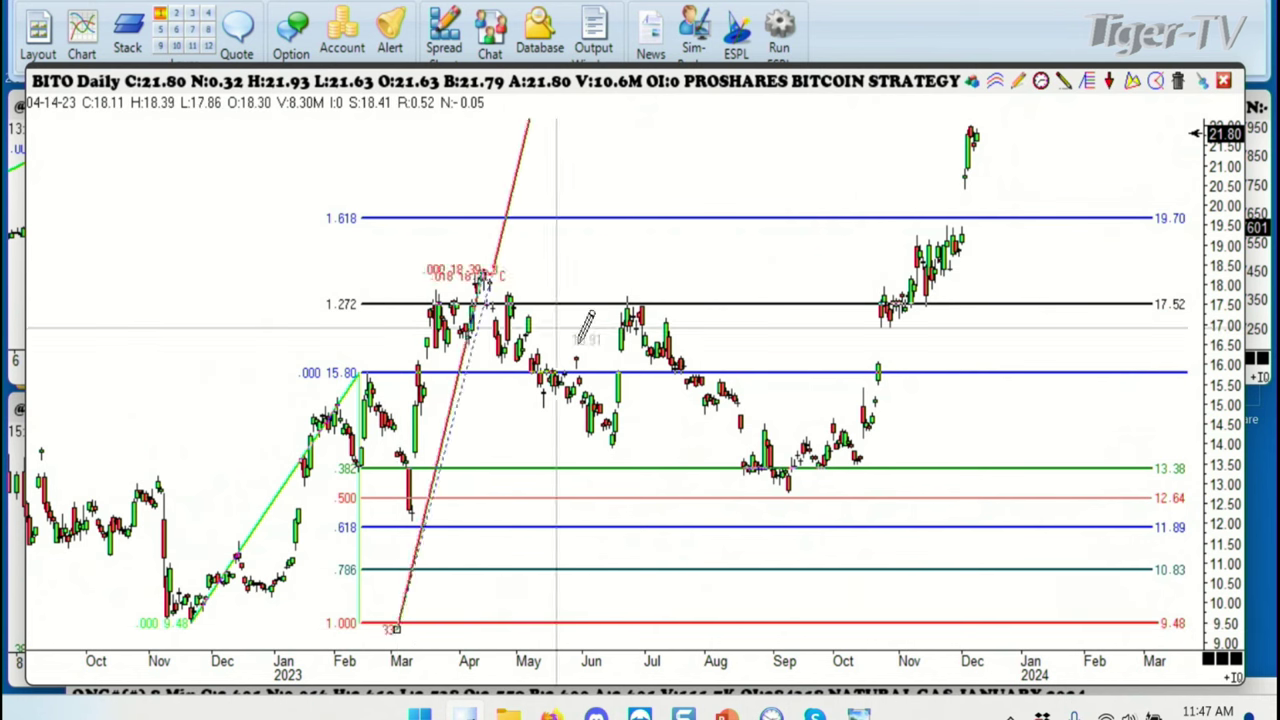
left_click(790, 490)
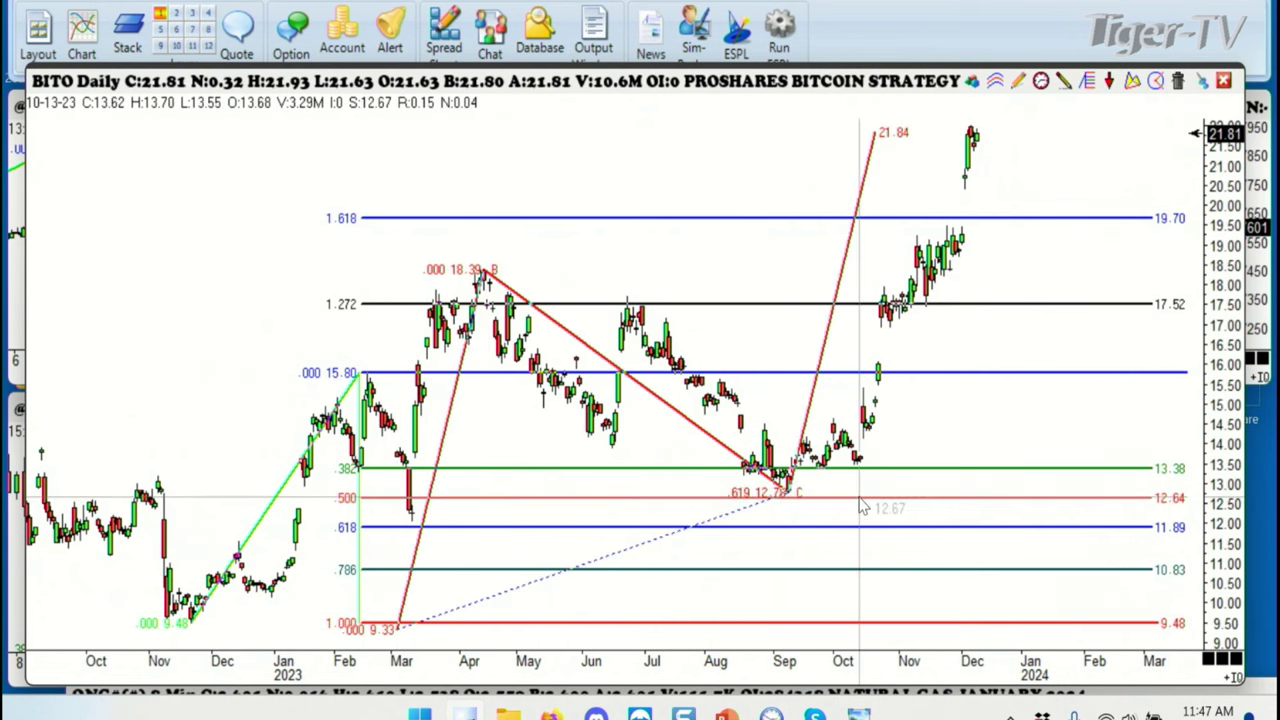
left_click_drag(800, 90, 805, 130)
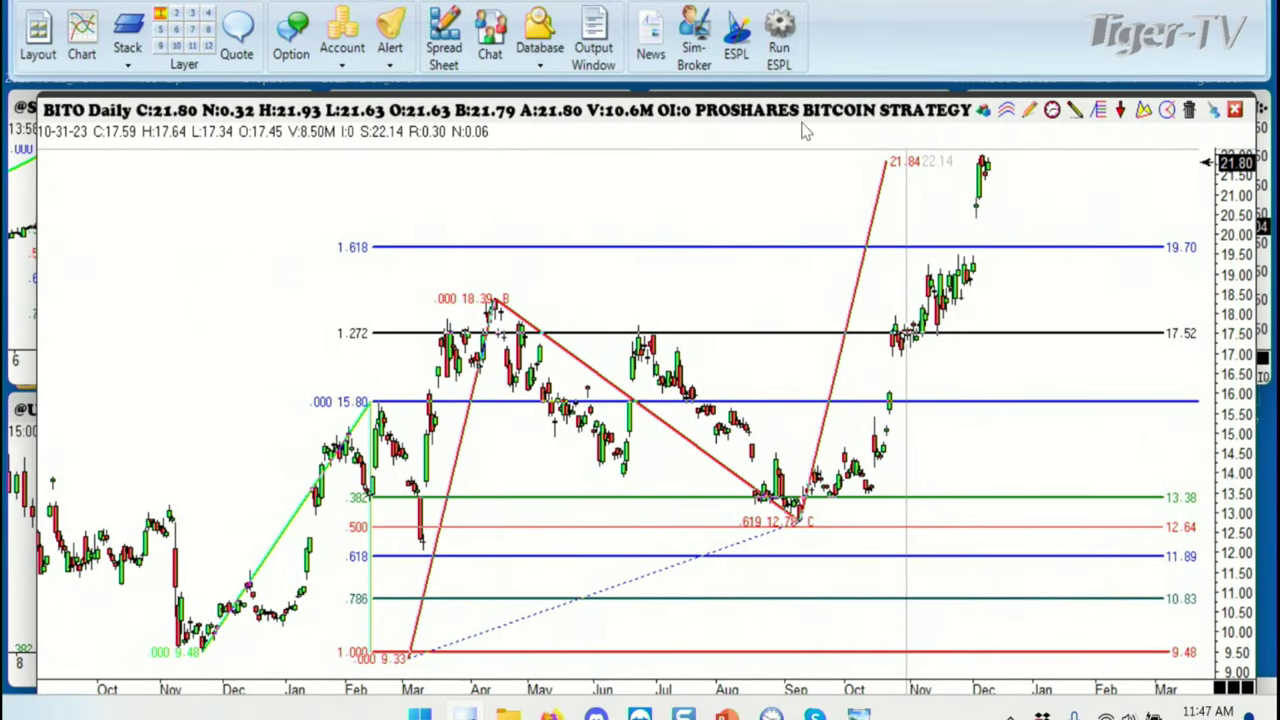
Close the BITO chart, open a new daily chart of TSLA and enlarge it to show prices from late May onward
left_click(1235, 110)
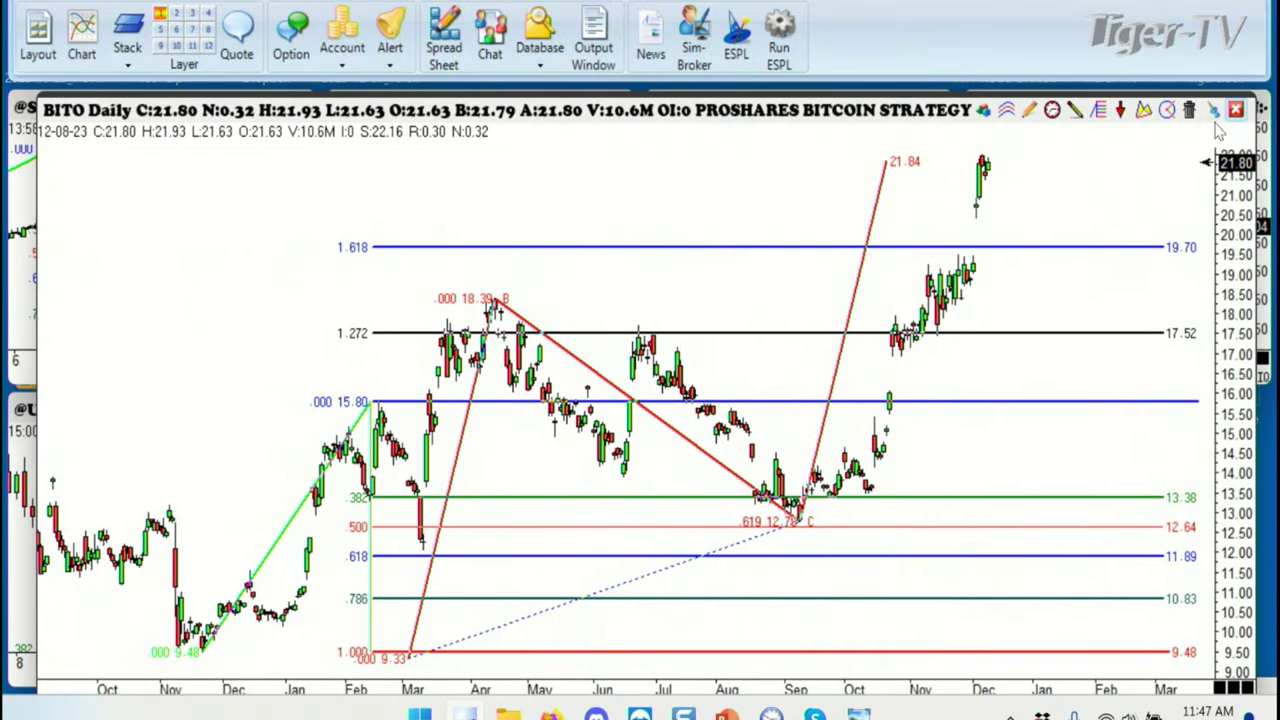
left_click(83, 40)
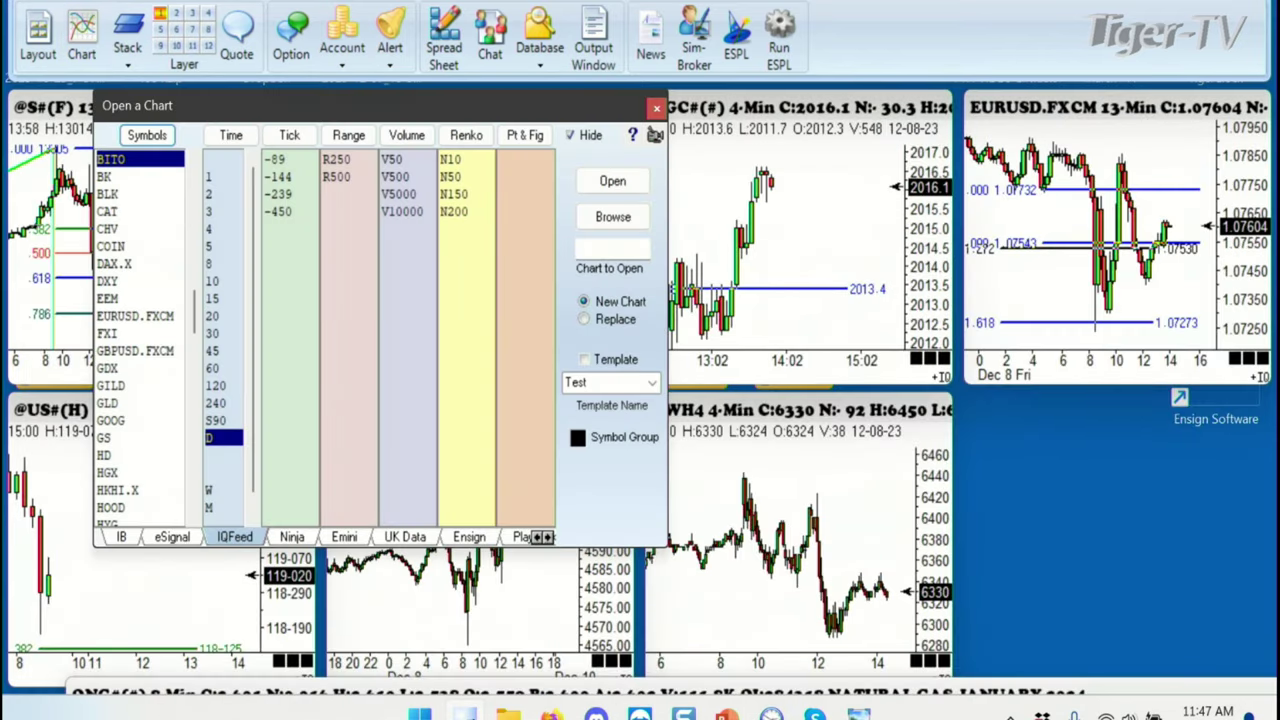
left_click_drag(196, 302, 188, 410)
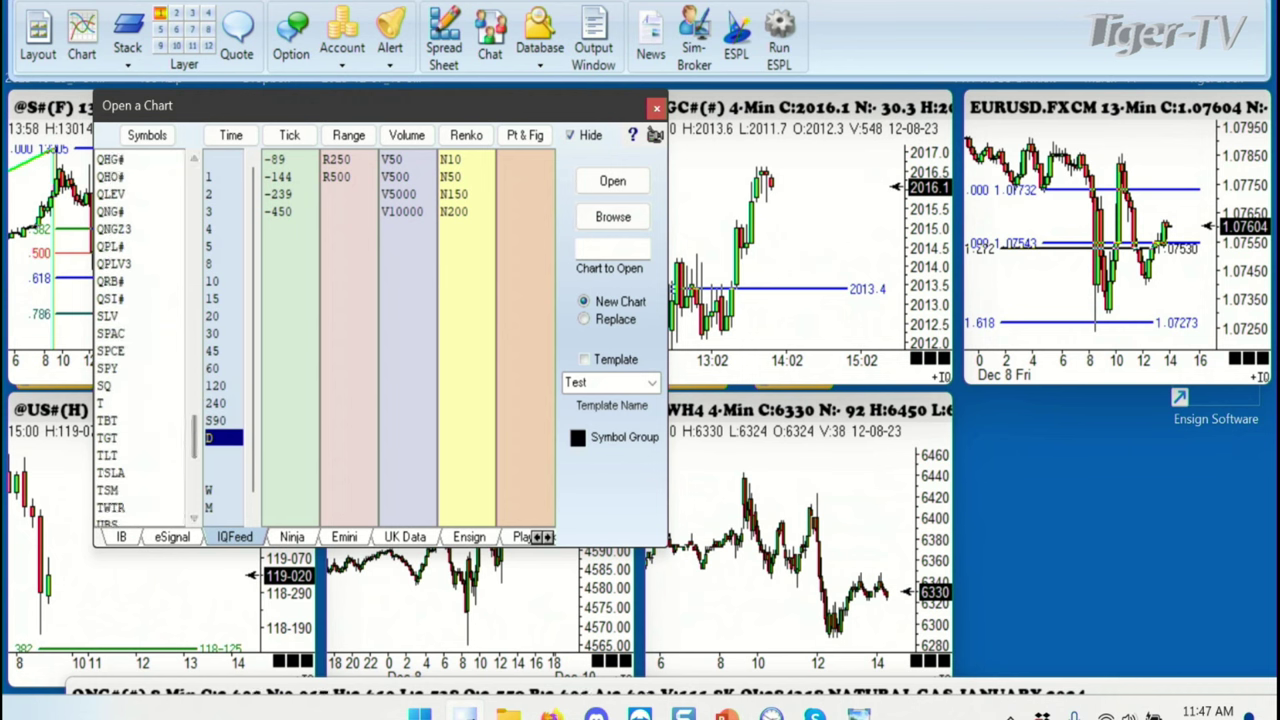
left_click(612, 182)
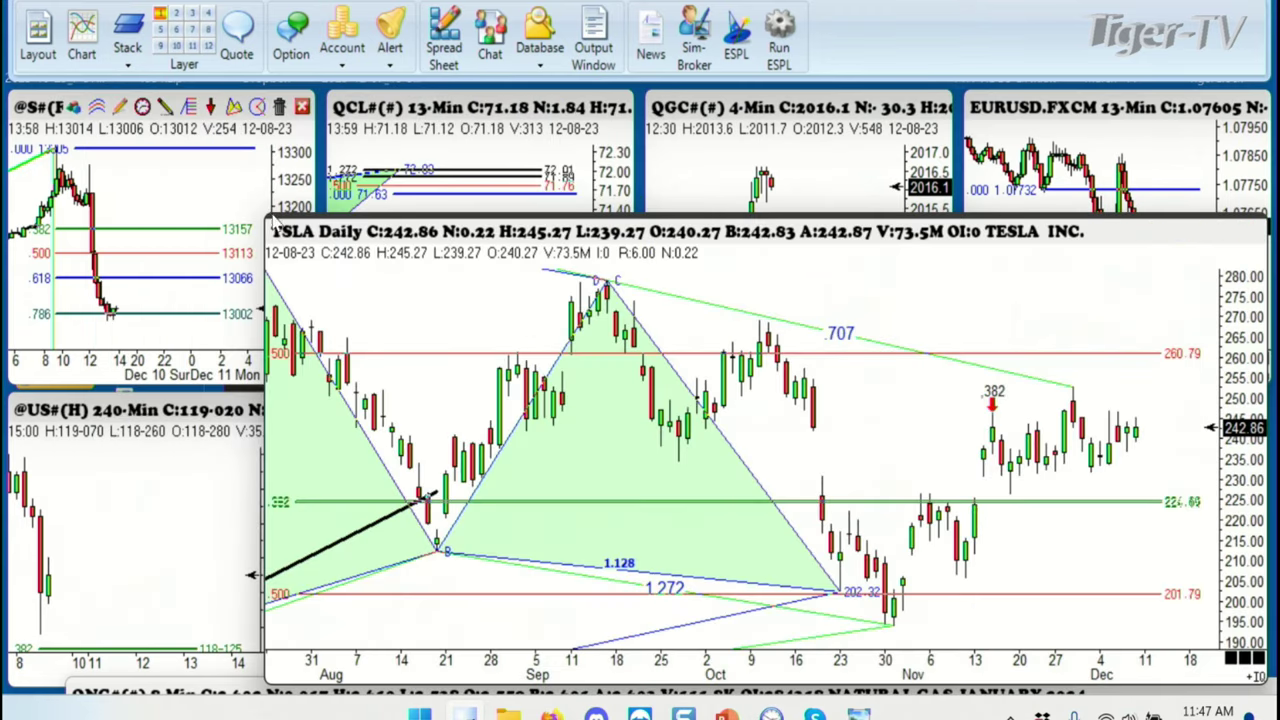
double_click(272, 216)
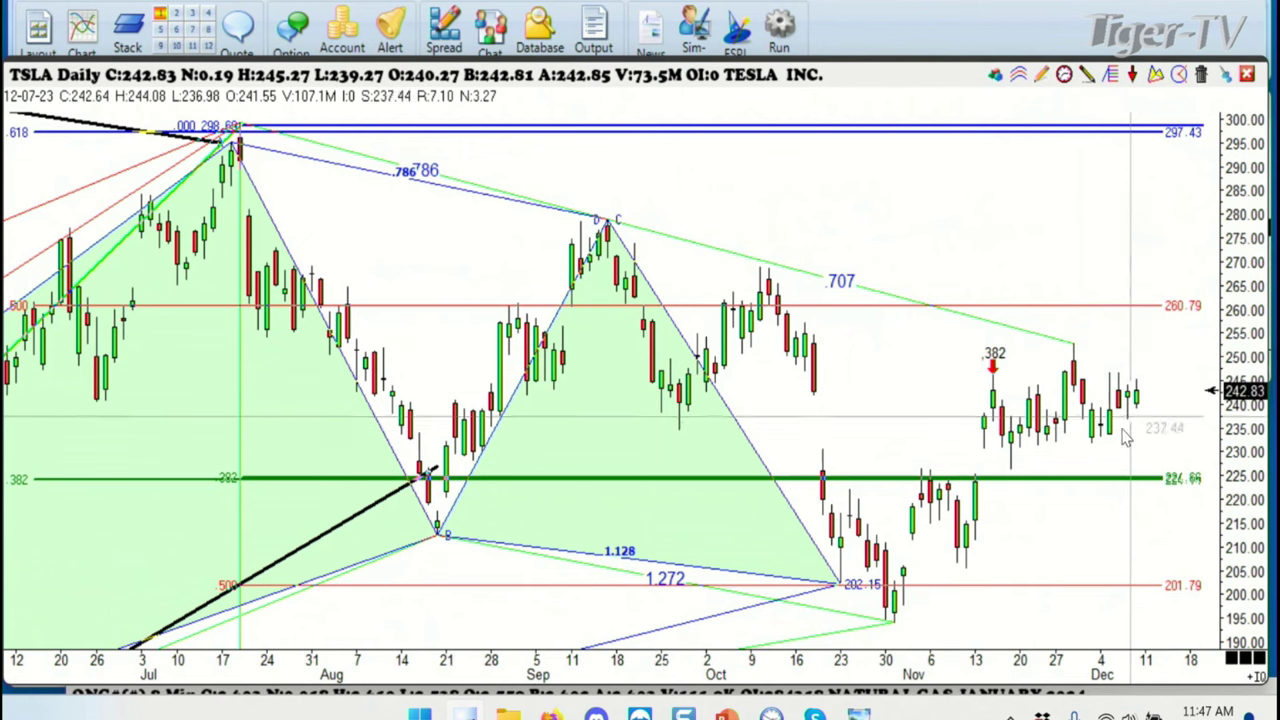
left_click_drag(929, 661, 985, 659)
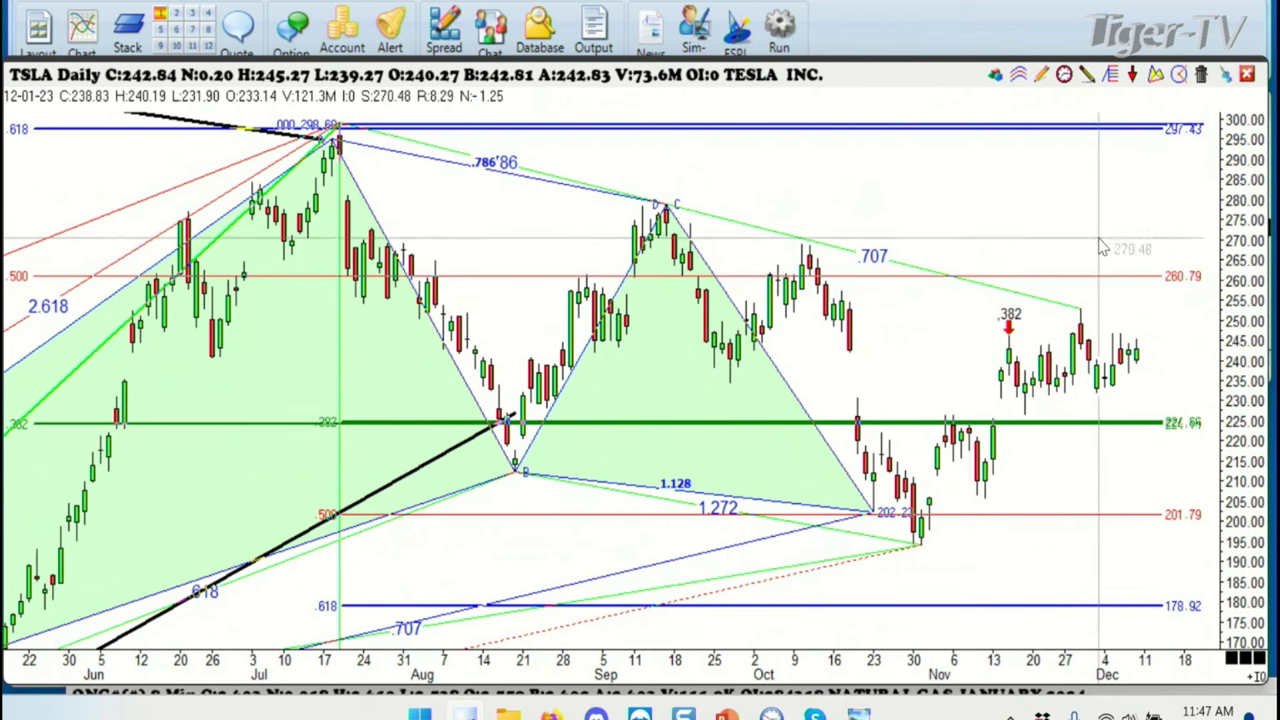
left_click_drag(1099, 235, 1107, 255)
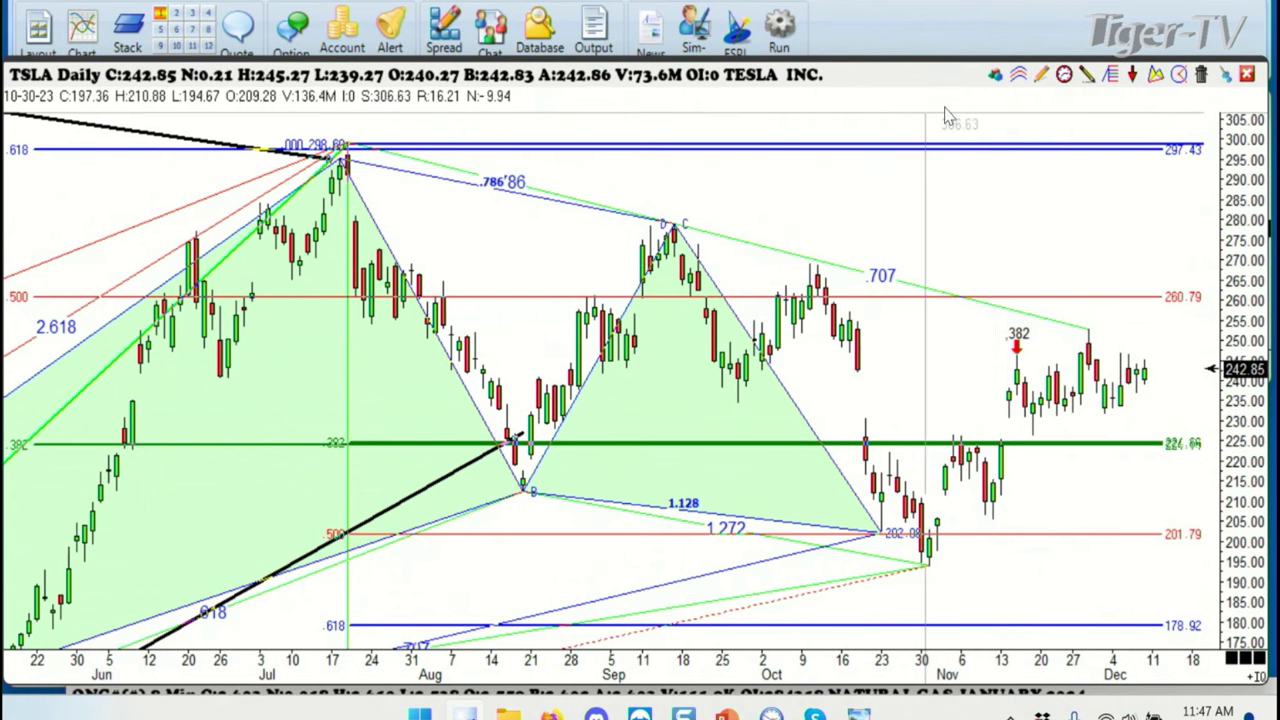
Draw a black trendline on the daily TSLA chart from the July high across the September high to early December
left_click(1085, 78)
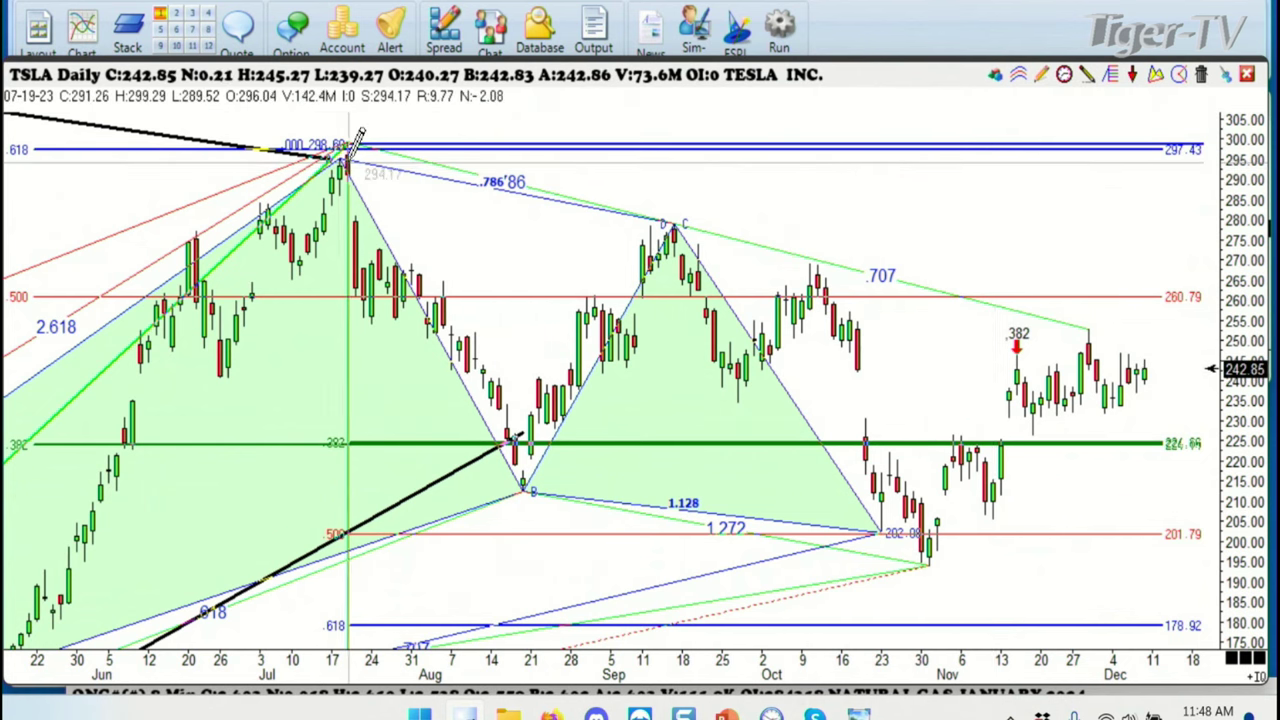
mouse_move(350, 147)
left_mouse_down()
mouse_move(1131, 291)
mouse_move(1109, 297)
mouse_move(1113, 313)
left_mouse_up()
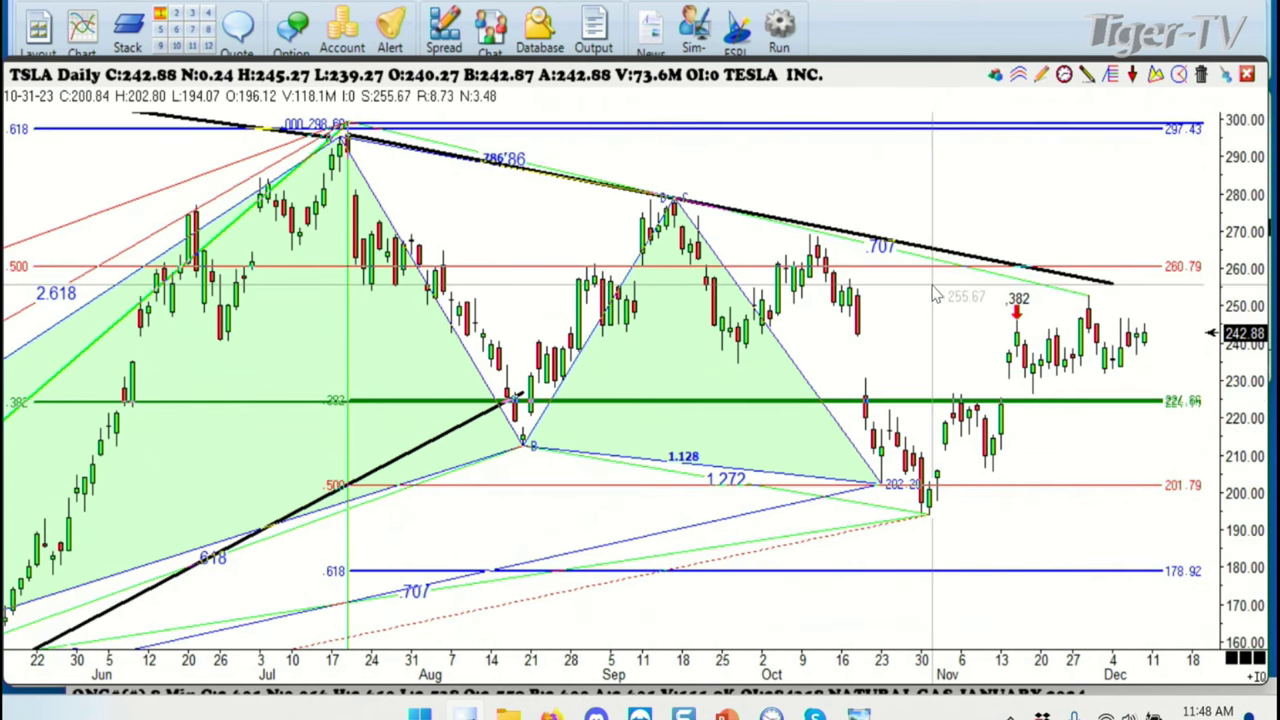
Draw repeating cycle arcs on the TSLA chart from the July high to the September high and remove them
scroll(792, 311, "up", 1)
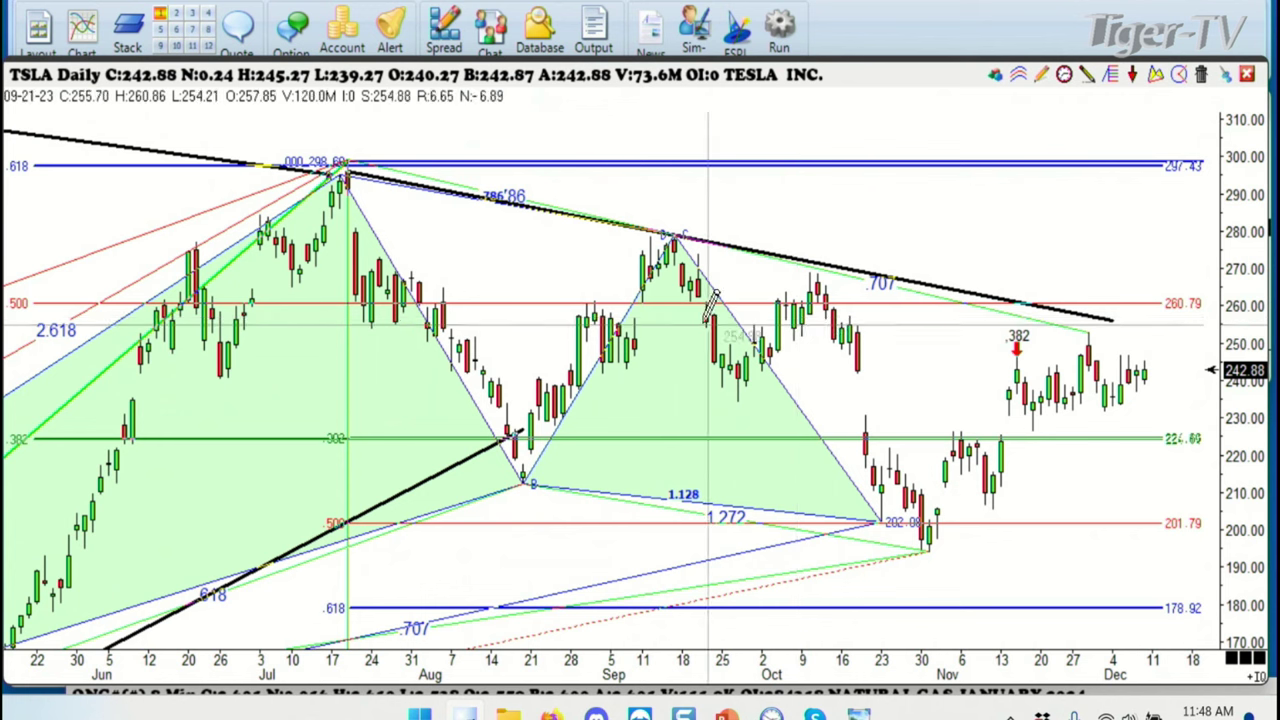
mouse_move(343, 160)
left_mouse_down()
mouse_move(466, 118)
mouse_move(571, 115)
mouse_move(679, 186)
left_mouse_up()
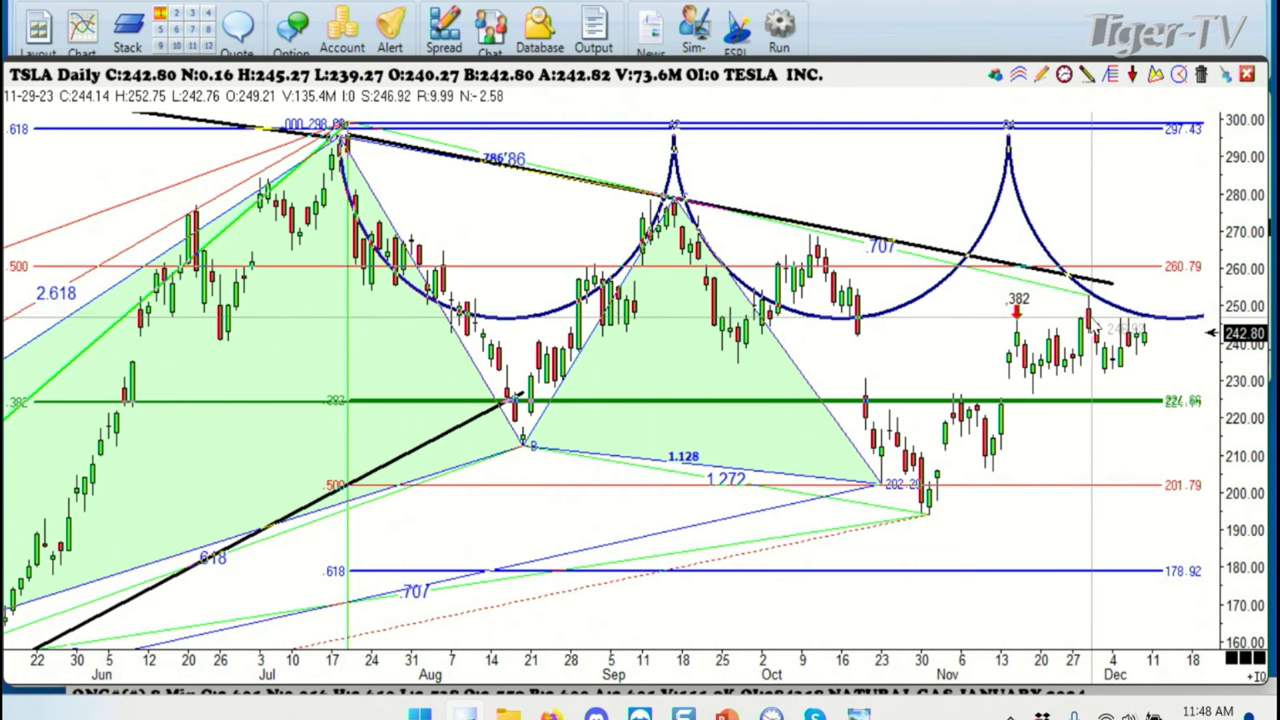
left_click(1200, 77)
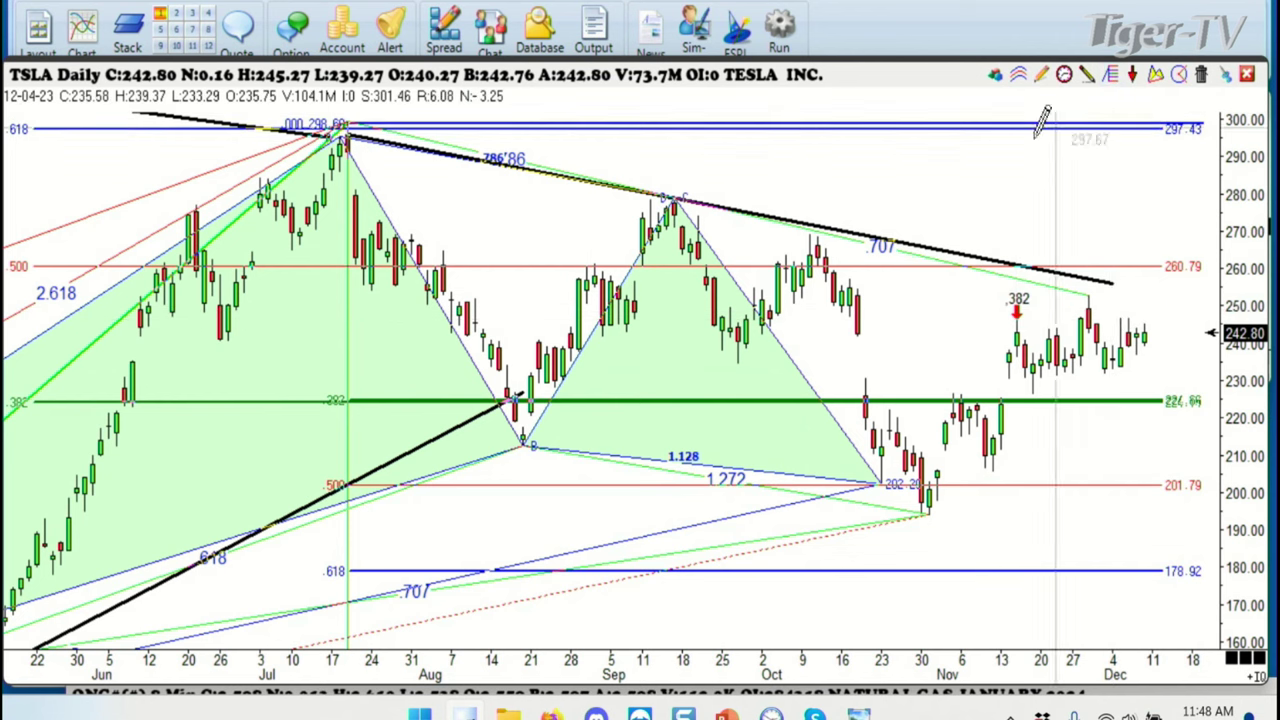
Draw a Fibonacci retracement on the TSLA chart from the September high at 278.98 to the late October low at 192.96
left_click_drag(666, 205, 906, 517)
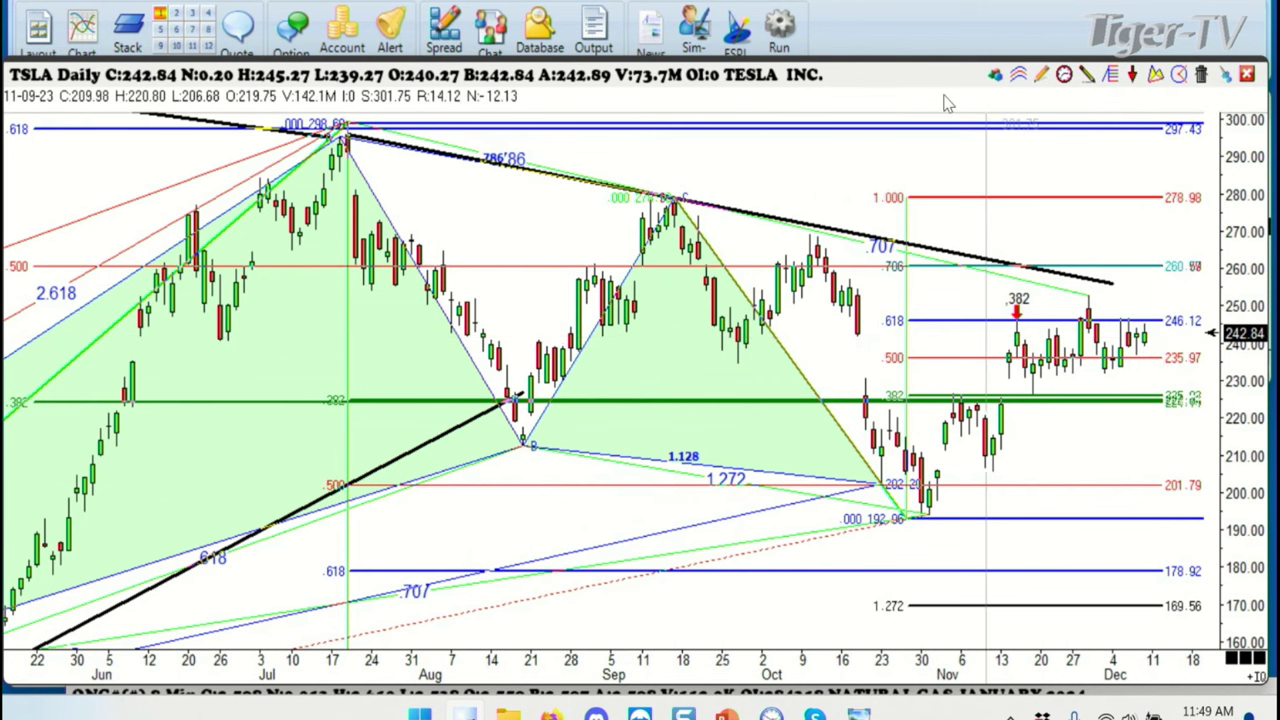
left_click_drag(930, 88, 938, 105)
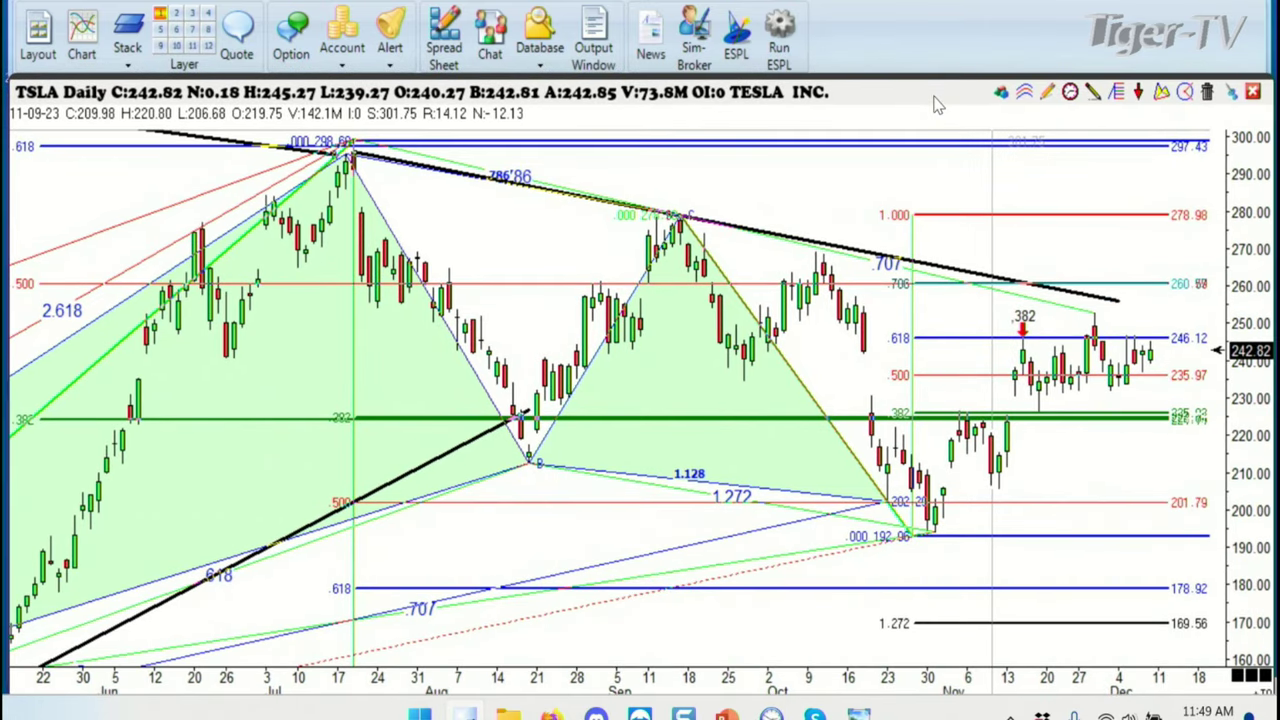
Switch the TSLA chart to the weekly time frame and close it
left_click(1070, 93)
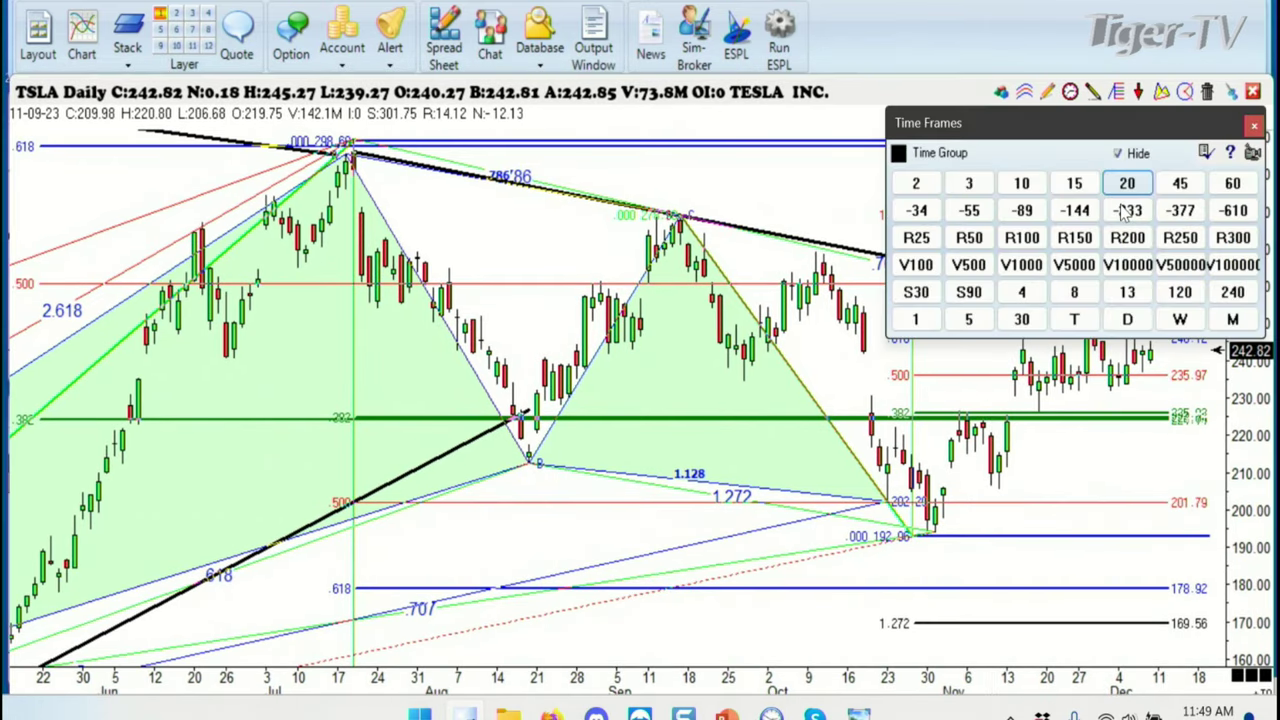
left_click(1180, 320)
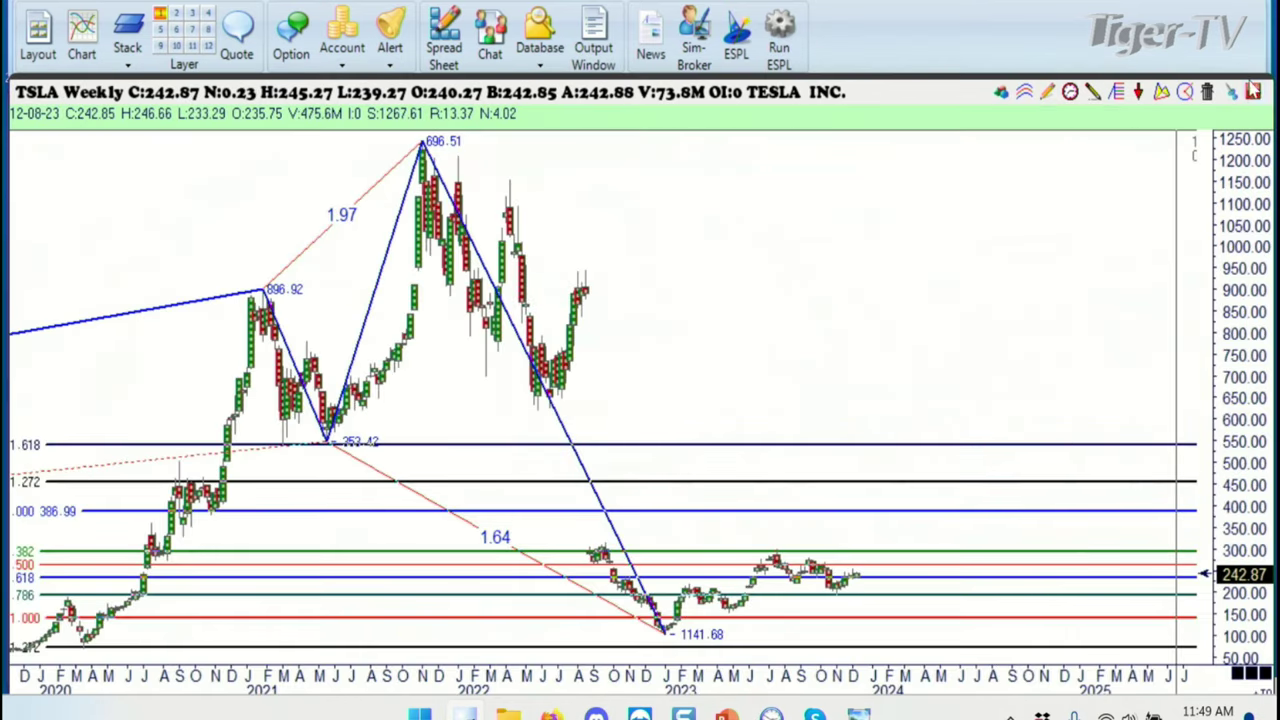
left_click(1252, 92)
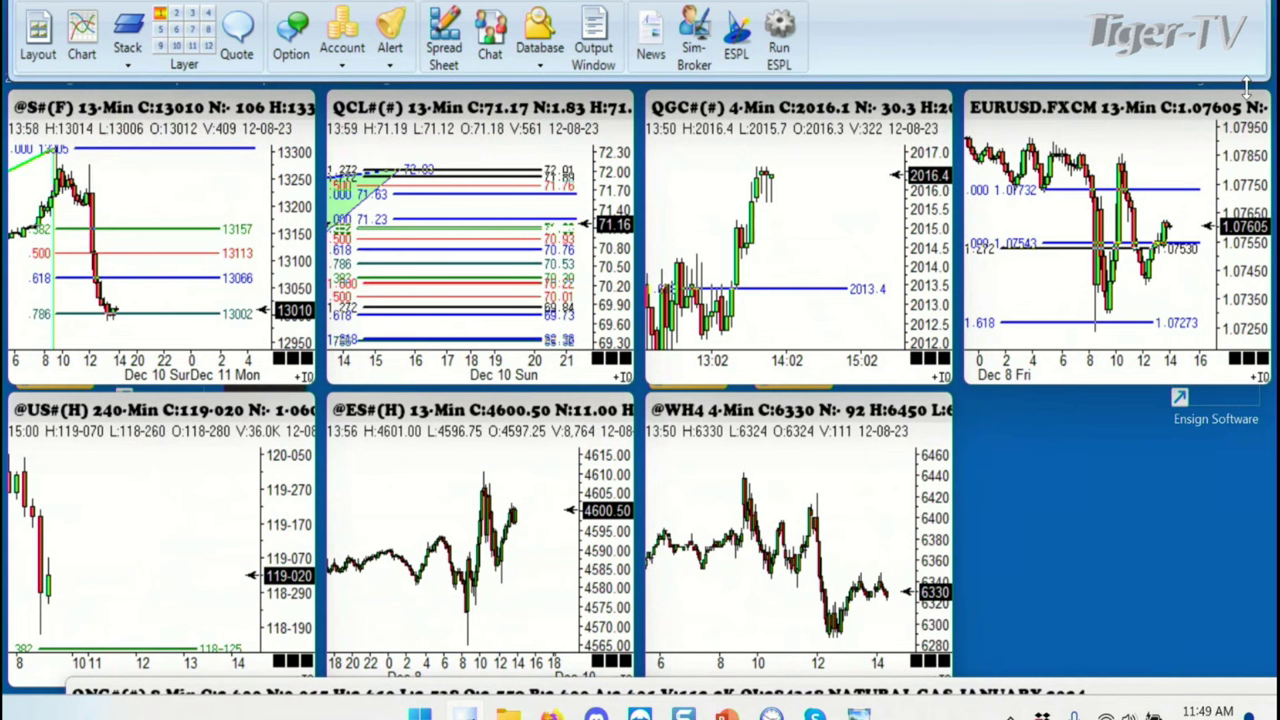
Enlarge the 13-minute E-mini S&P 500 chart over its neighbouring charts to show prices from December 4 onward
mouse_move(1005, 212)
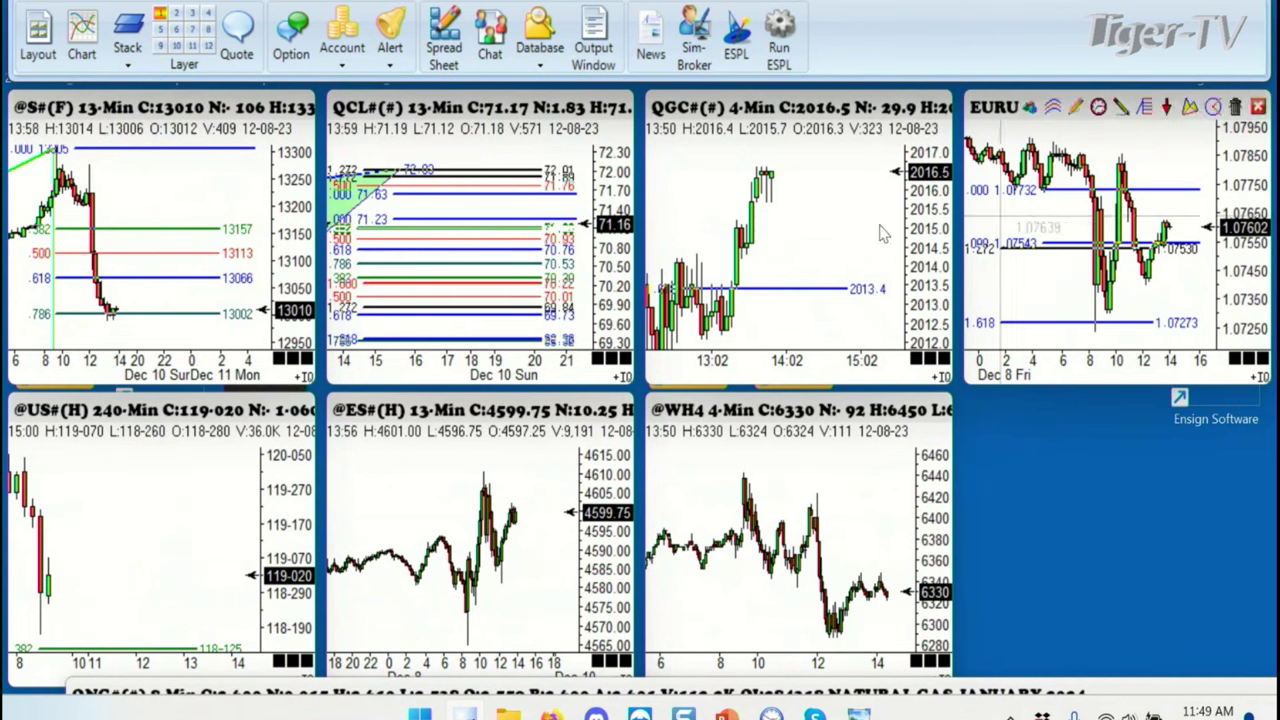
mouse_move(793, 287)
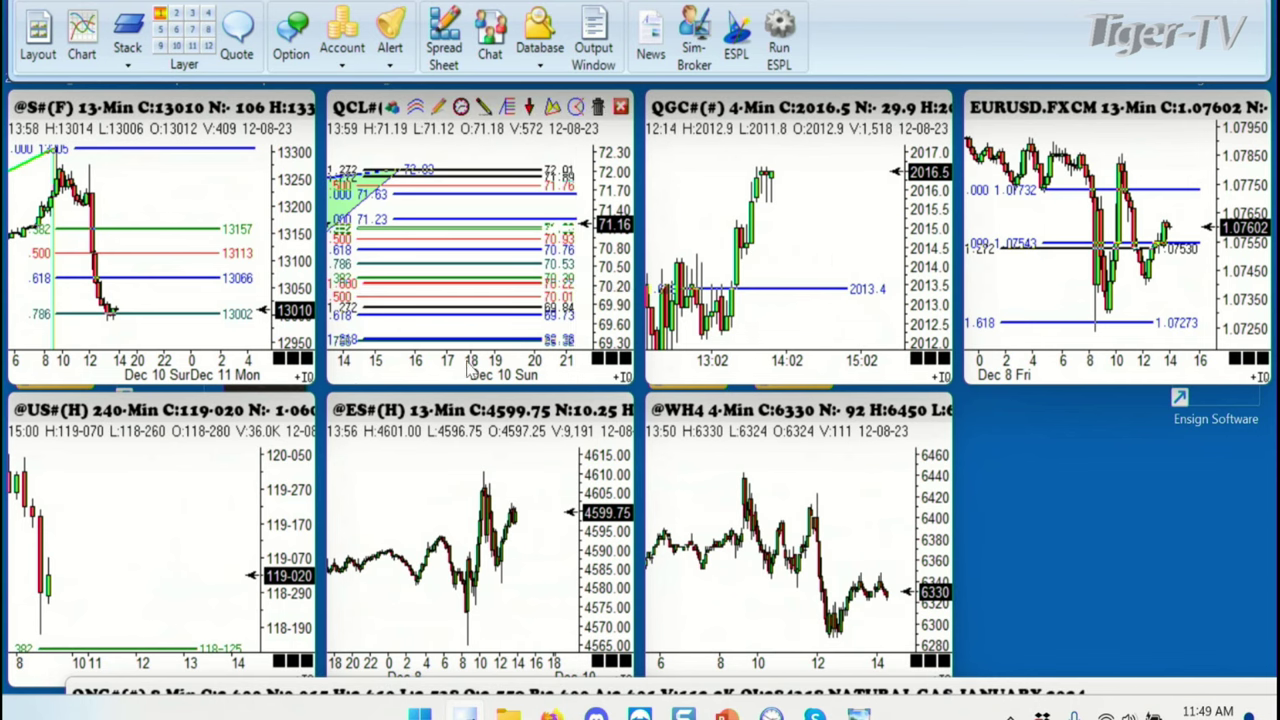
mouse_move(338, 410)
left_click_drag(333, 395, 63, 128)
left_click_drag(31, 106, 12, 100)
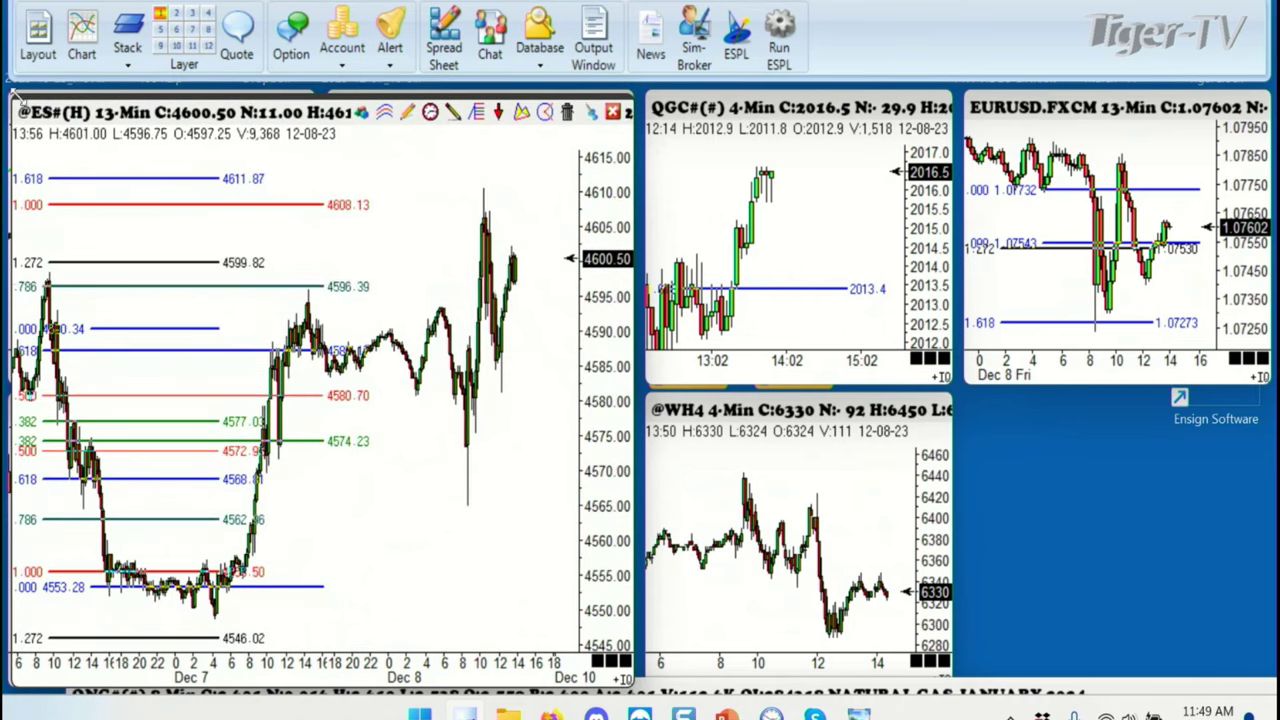
left_click_drag(640, 432, 1122, 471)
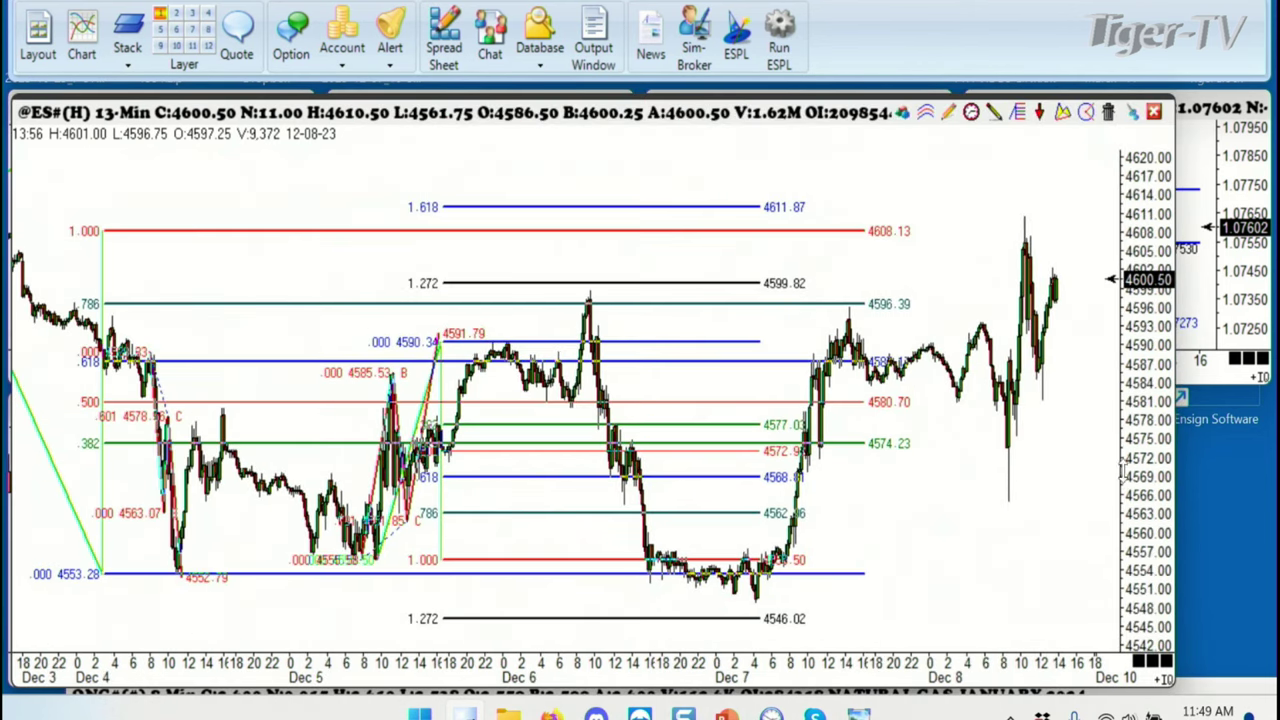
left_click_drag(1043, 500, 950, 480)
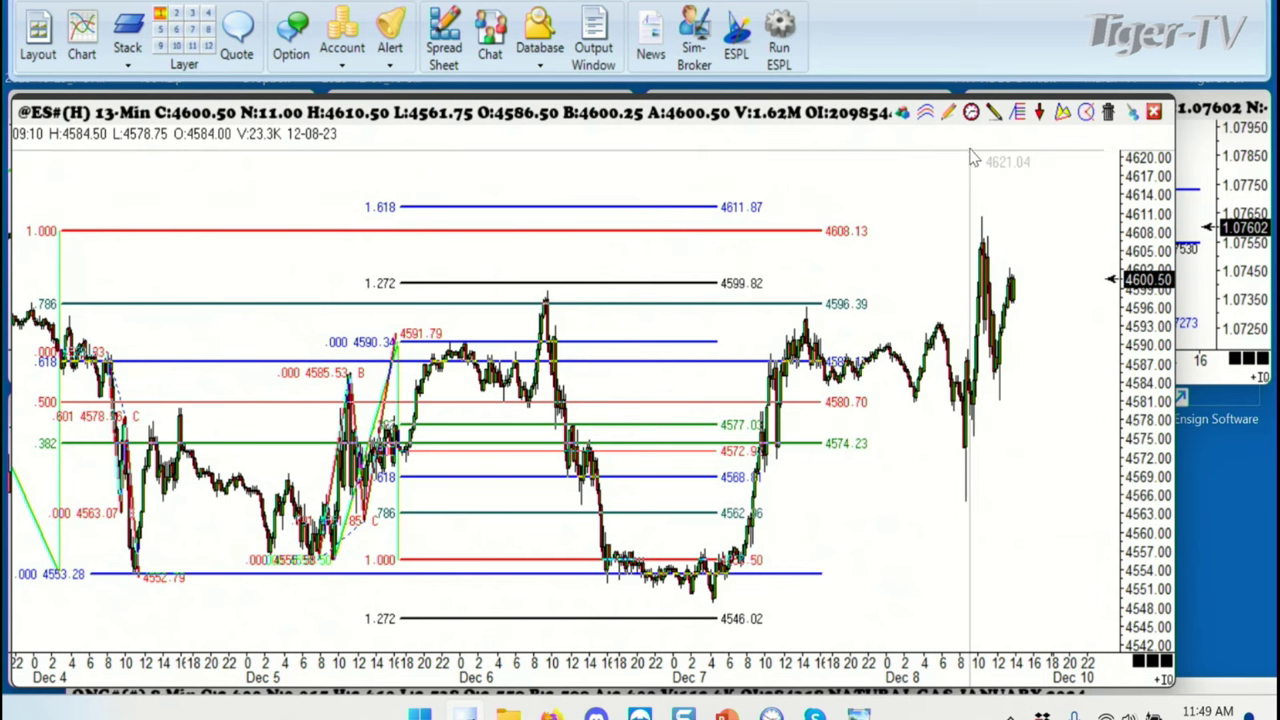
Switch the E-mini S&P 500 chart to the 60-minute time frame and compress its price scale slightly
left_click(971, 112)
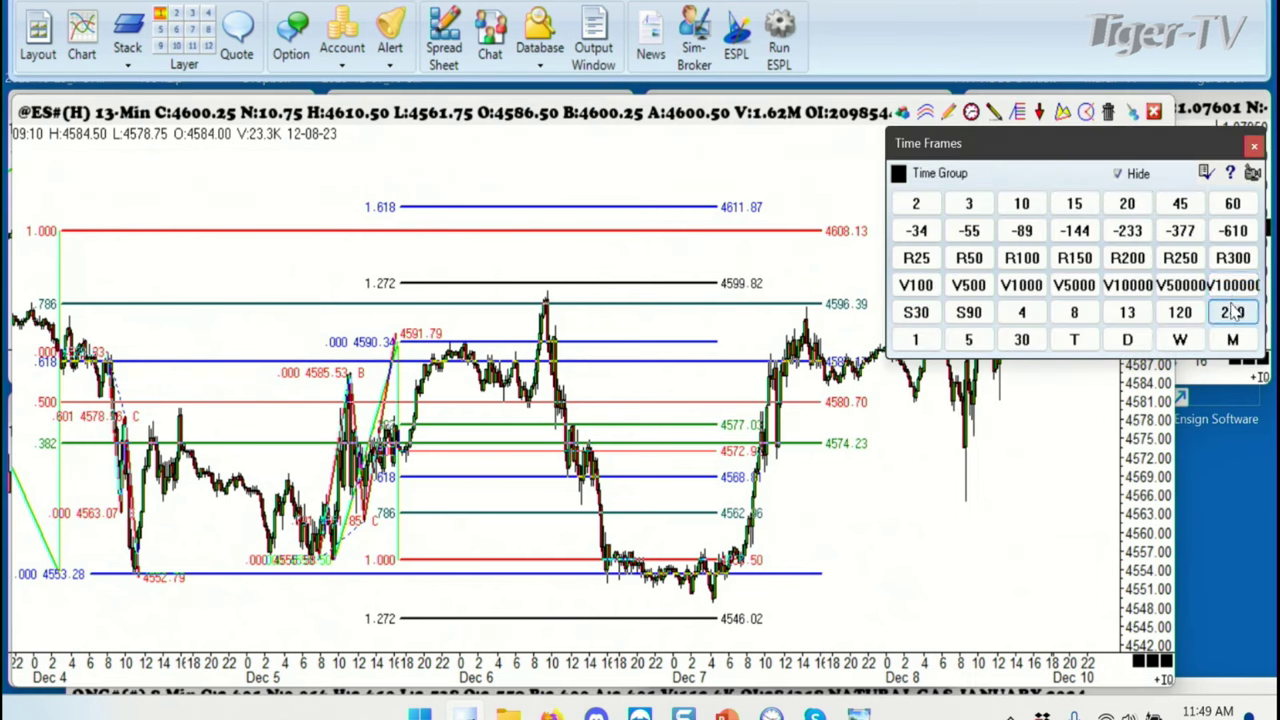
left_click(1233, 203)
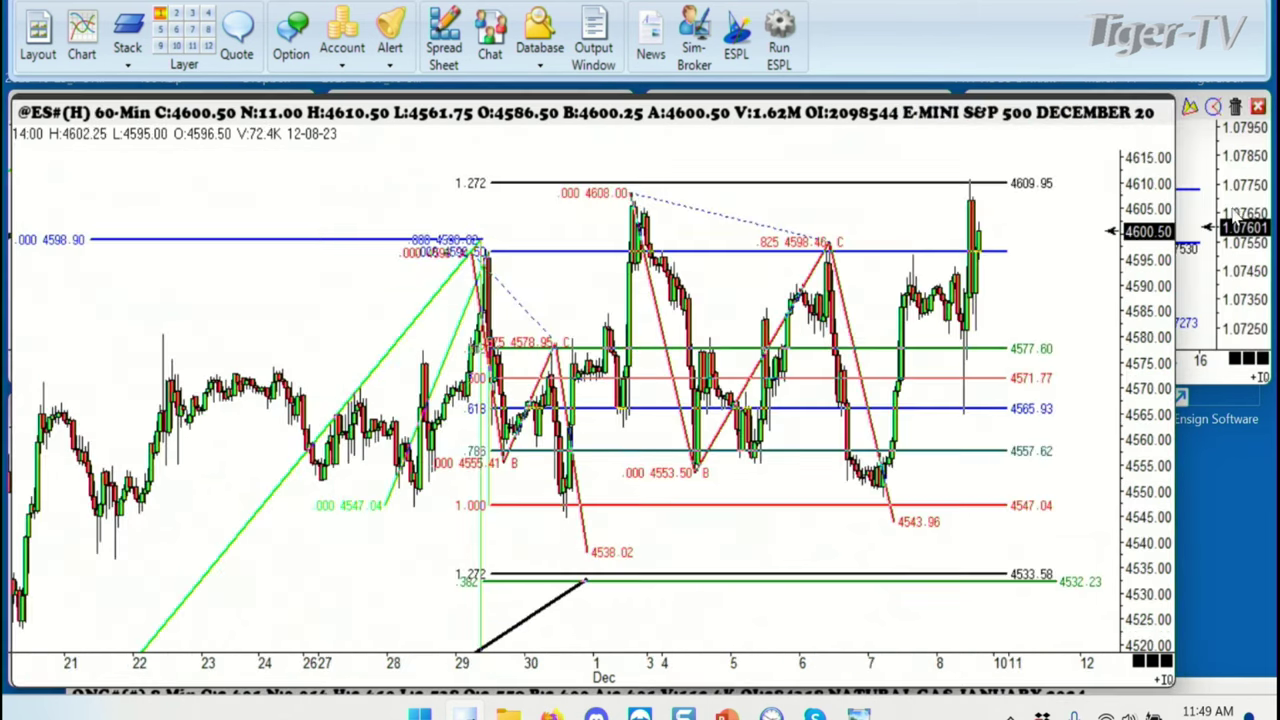
left_click_drag(1140, 370, 1125, 400)
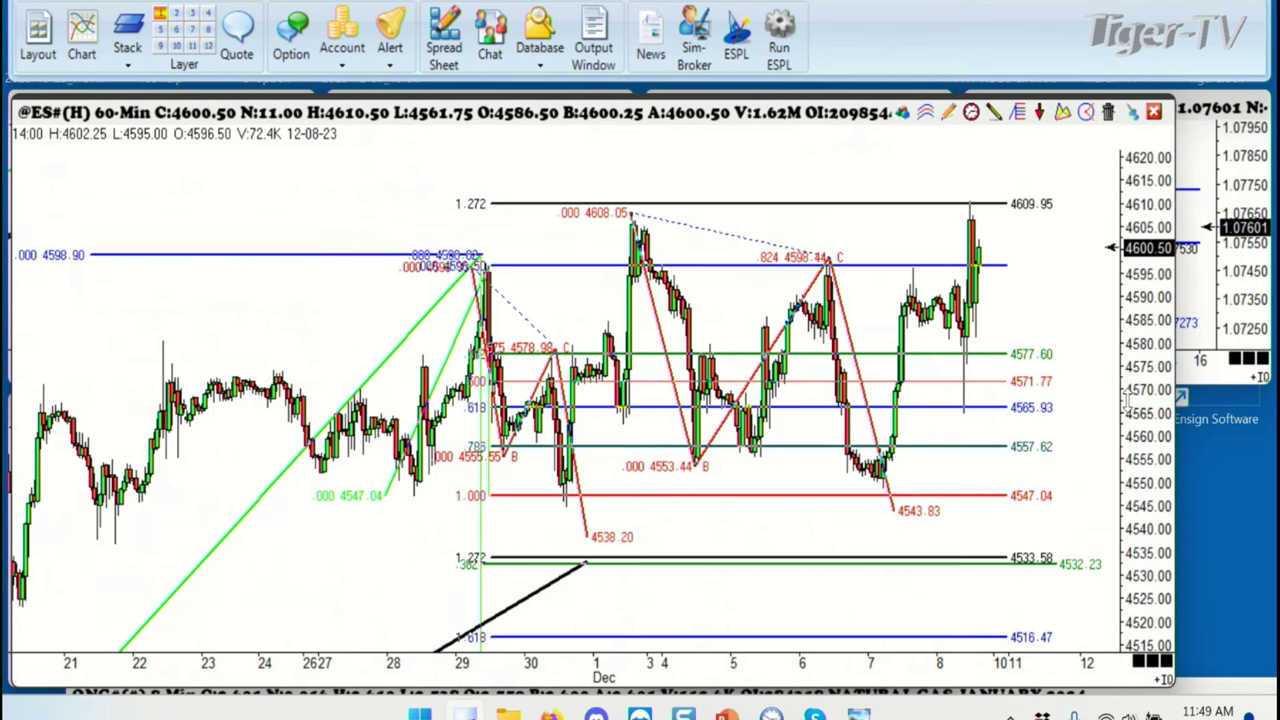
Widen the bar spacing on the 60-minute E-mini S&P 500 chart and clear all its Fibonacci and pattern drawings
left_click_drag(655, 667, 614, 676)
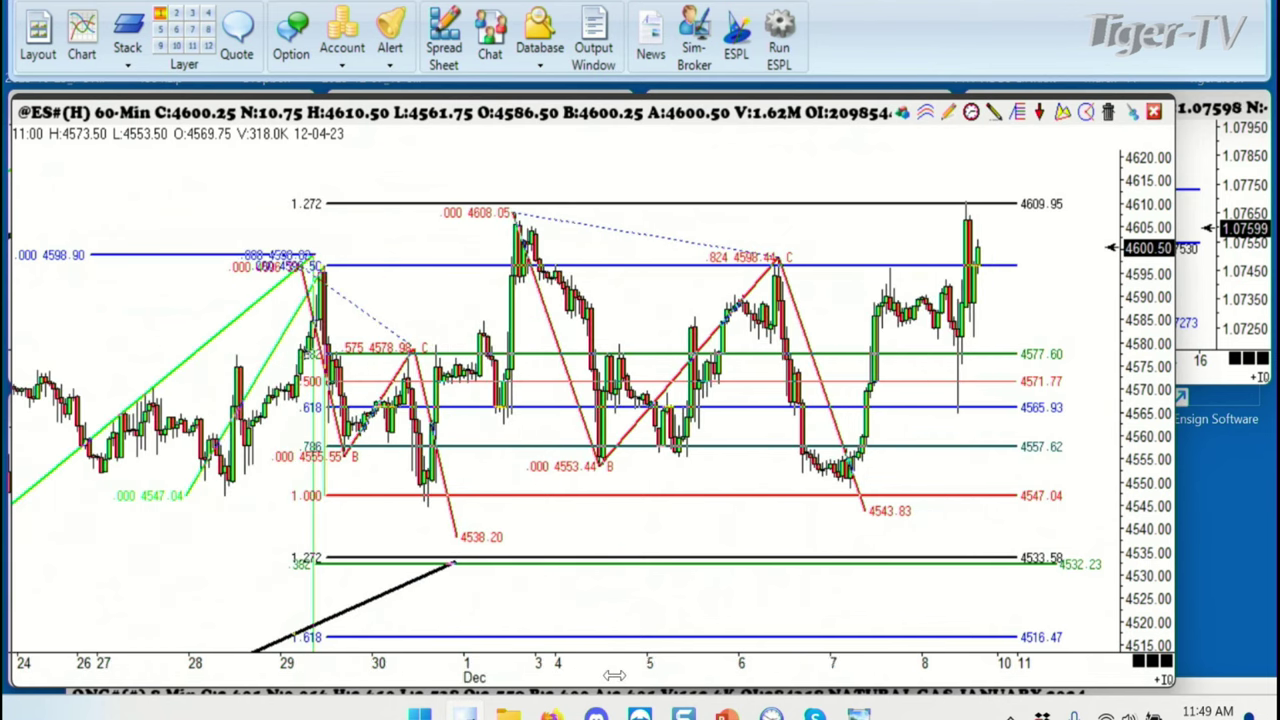
left_click_drag(1157, 401, 1133, 411)
left_click_drag(1135, 484, 1134, 442)
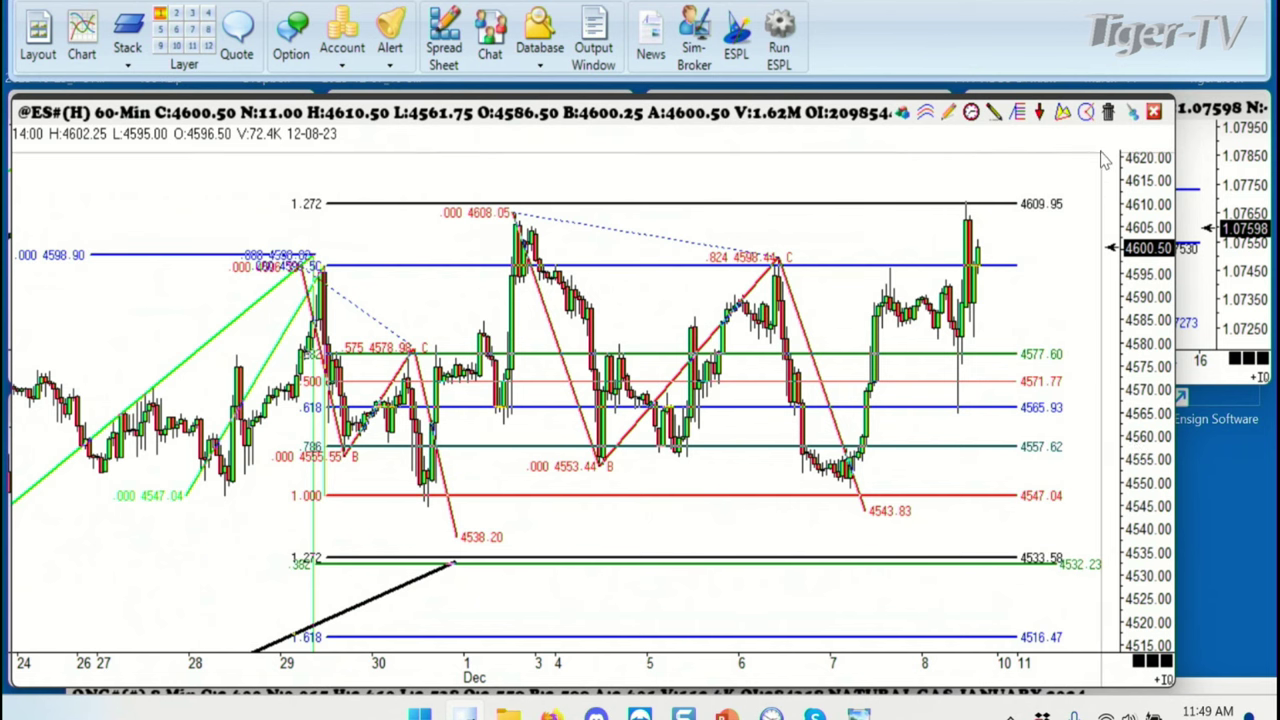
left_click(1108, 114)
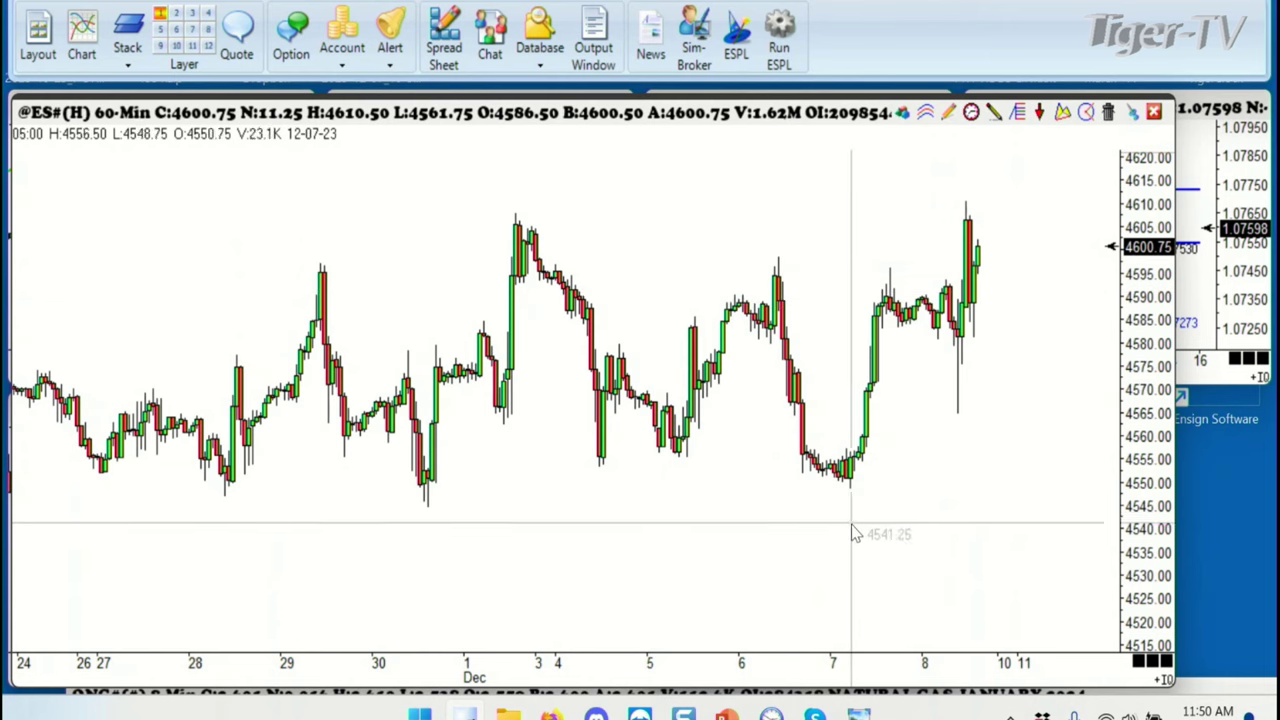
Draw two ABC projections: November 30 low about 4545, high about 4608, December 7 low; and December 7 low, high about 4592, pullback about 4568
left_click_drag(923, 537, 813, 573)
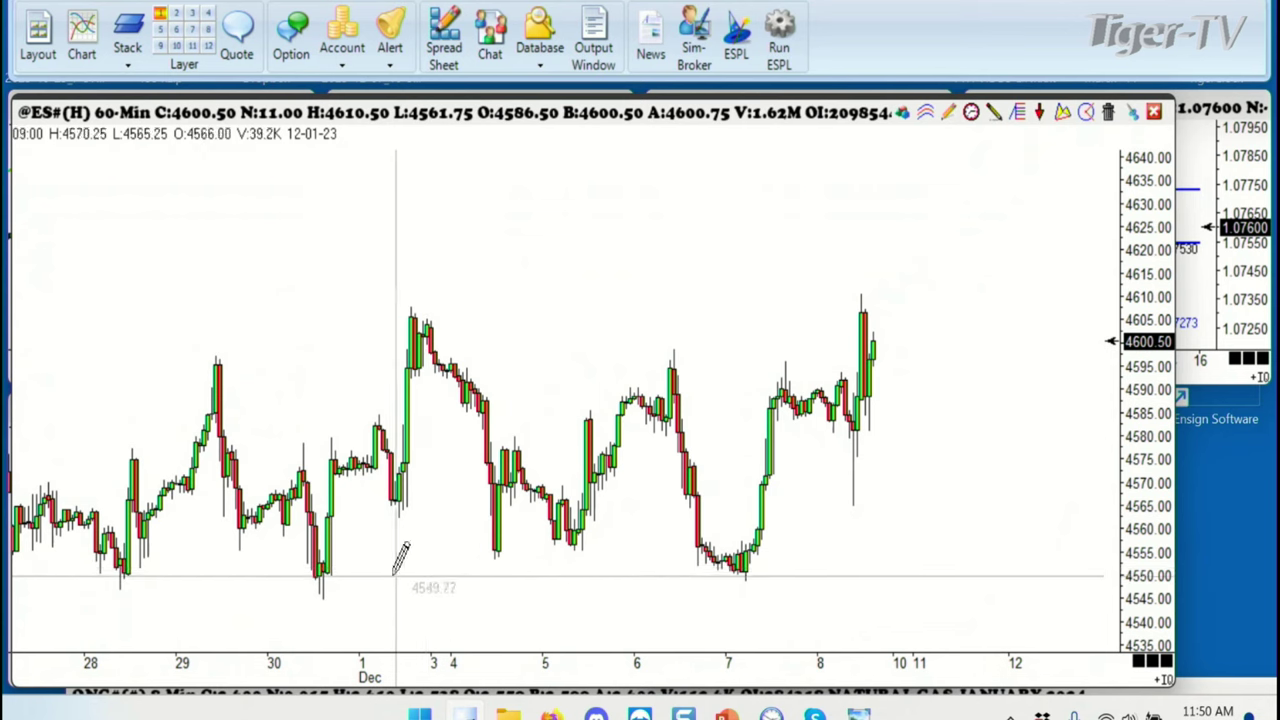
left_click_drag(325, 578, 425, 285)
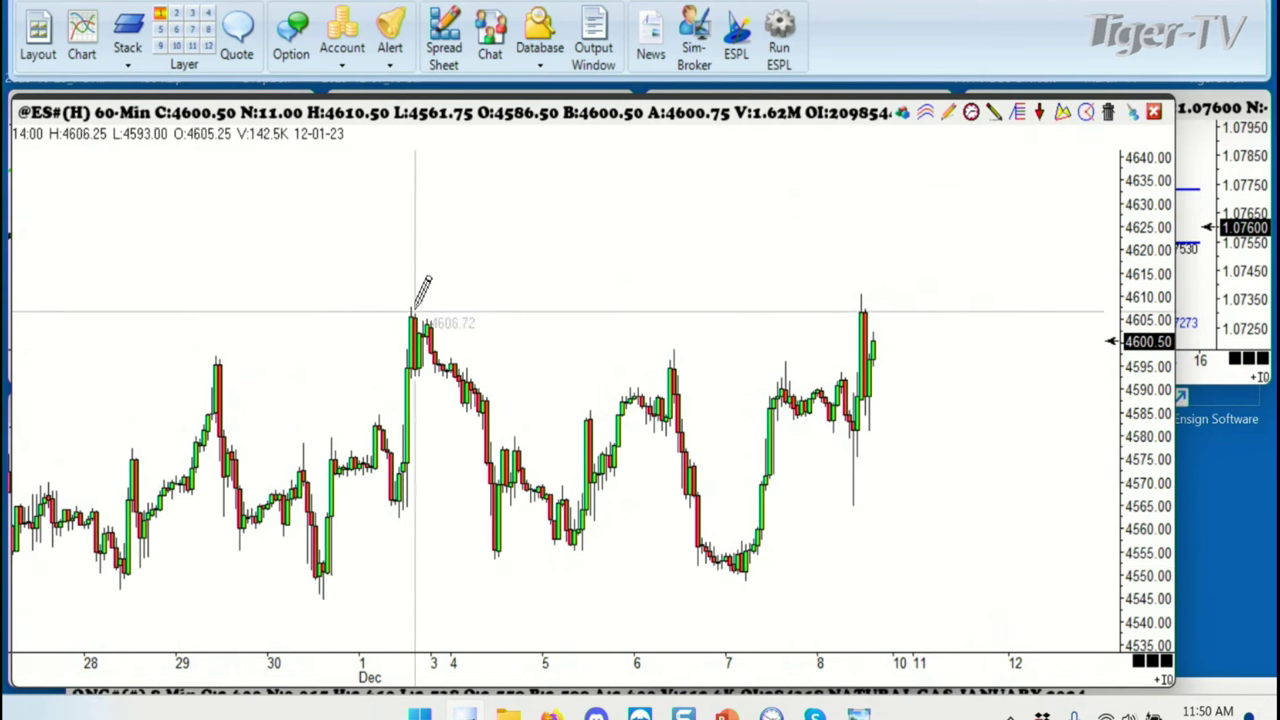
mouse_move(662, 480)
left_mouse_down()
mouse_move(737, 563)
mouse_move(760, 545)
mouse_move(751, 563)
left_mouse_up()
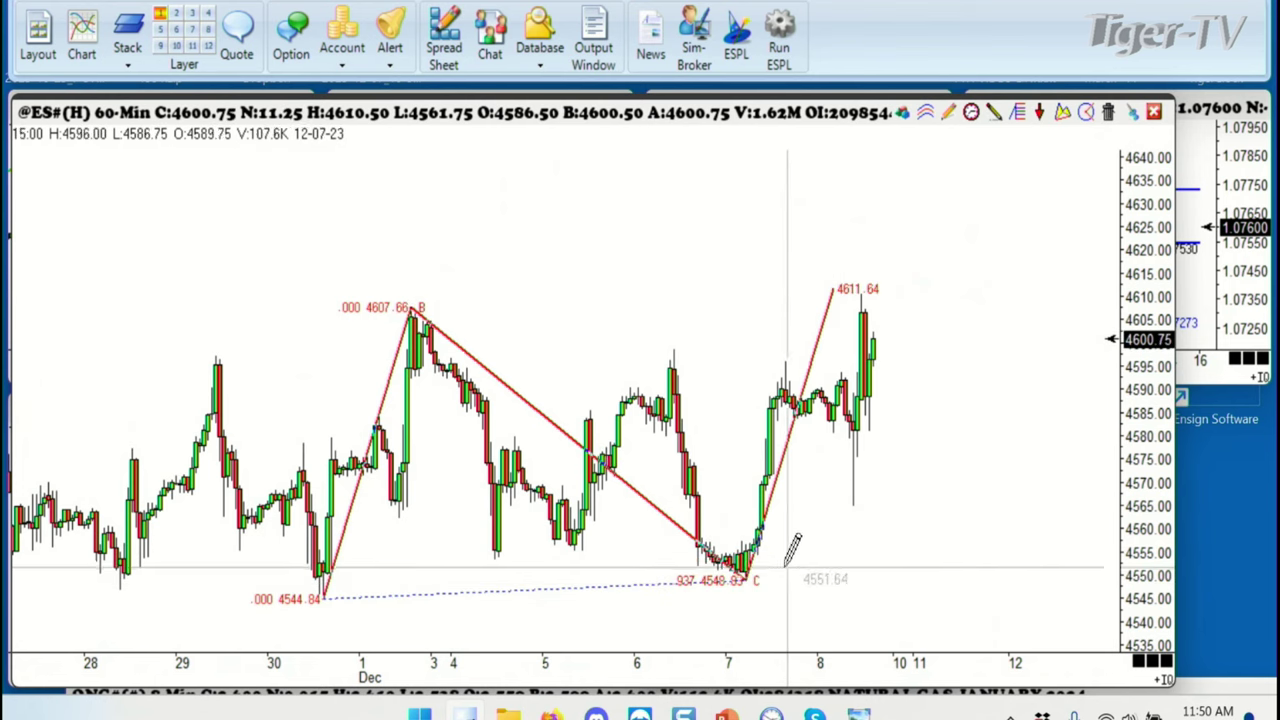
mouse_move(760, 578)
left_mouse_down()
mouse_move(798, 430)
mouse_move(790, 367)
mouse_move(861, 467)
mouse_move(862, 493)
left_mouse_up()
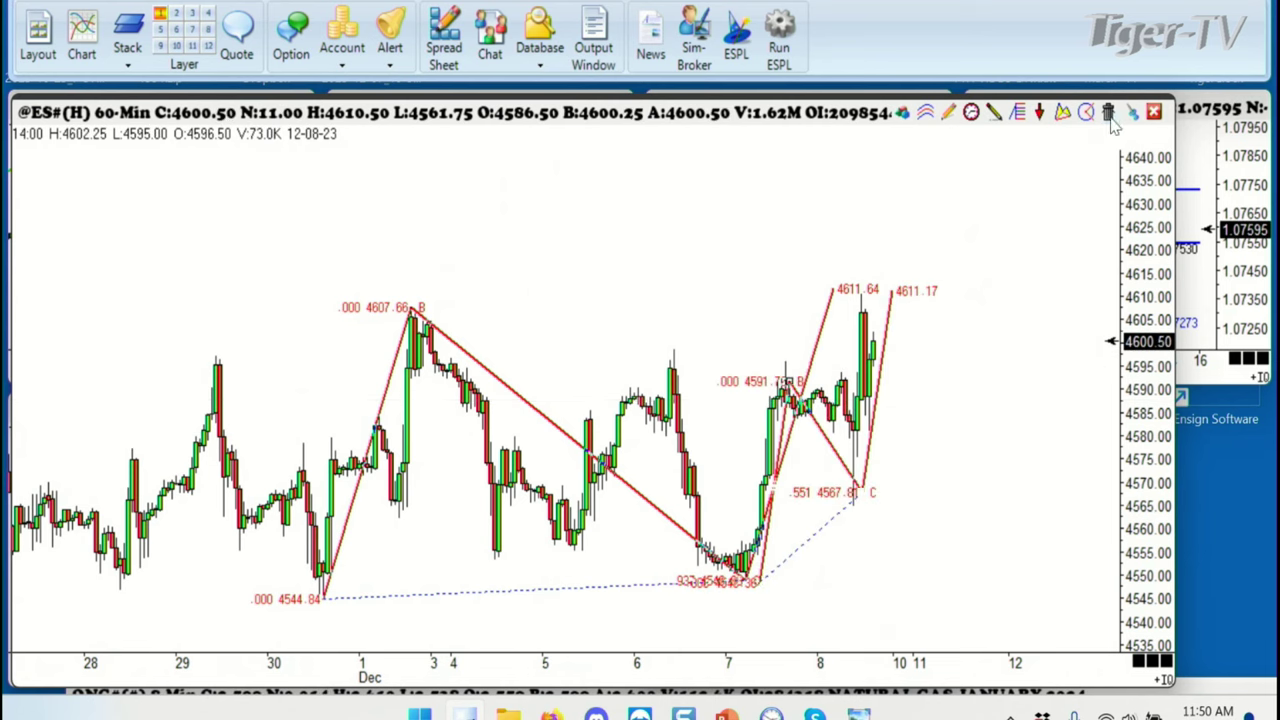